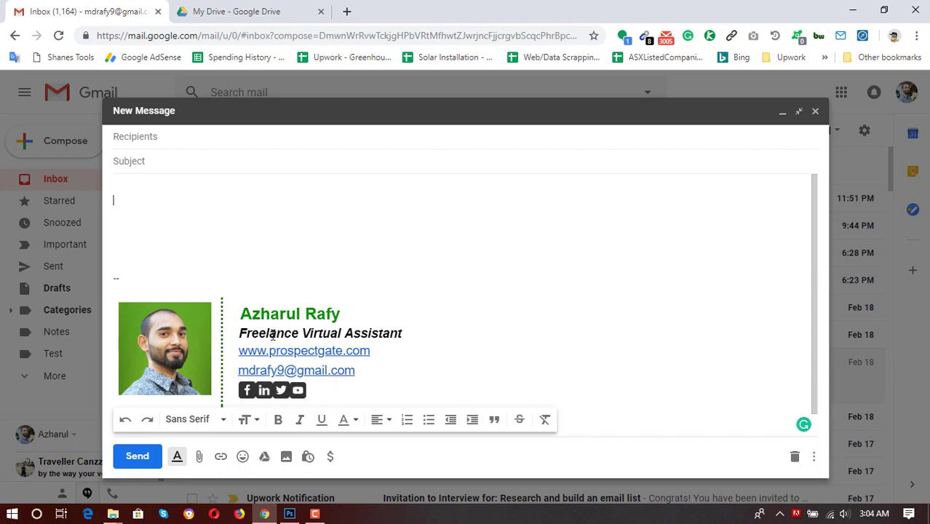
Review the Gmail sample signature, then switch to the My Drive tab in Google Drive.
{"action": "left_click", "coordinate": [245, 6]}
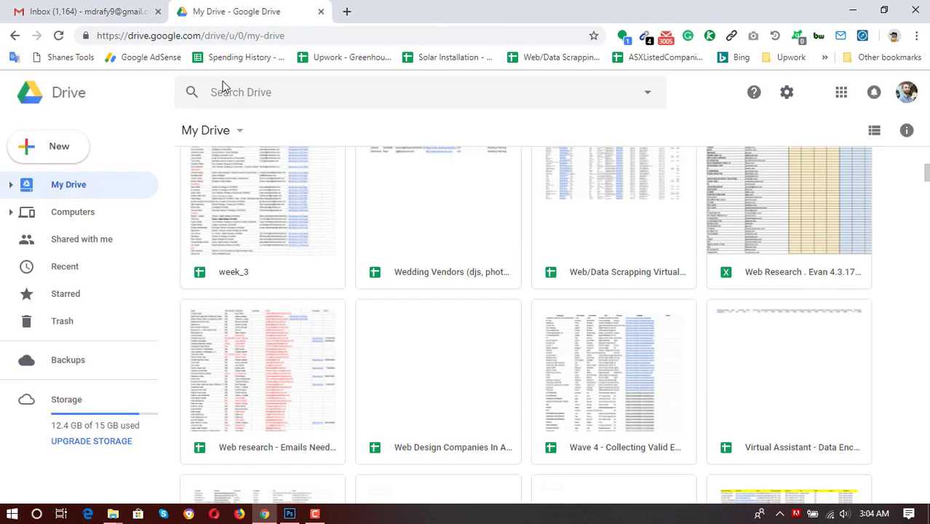
Create a new blank Google Docs document from Drive's New menu.
{"action": "left_click", "coordinate": [62, 146]}
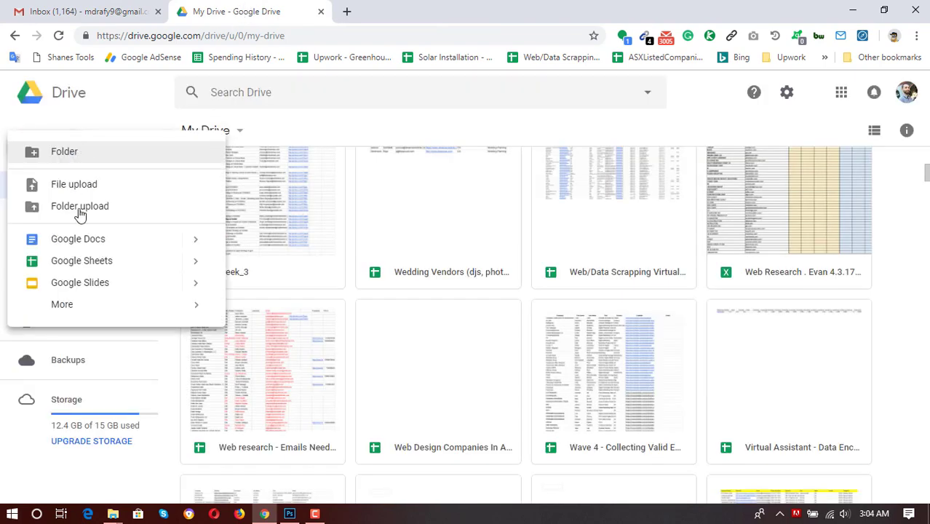
{"action": "left_click", "coordinate": [78, 240]}
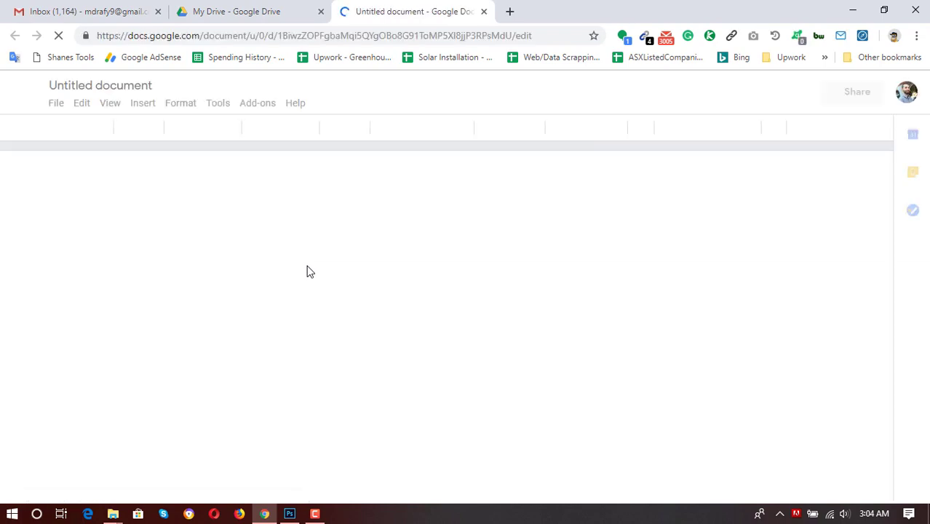
Rename the untitled document to 'Email Signature'.
{"action": "left_click", "coordinate": [103, 87]}
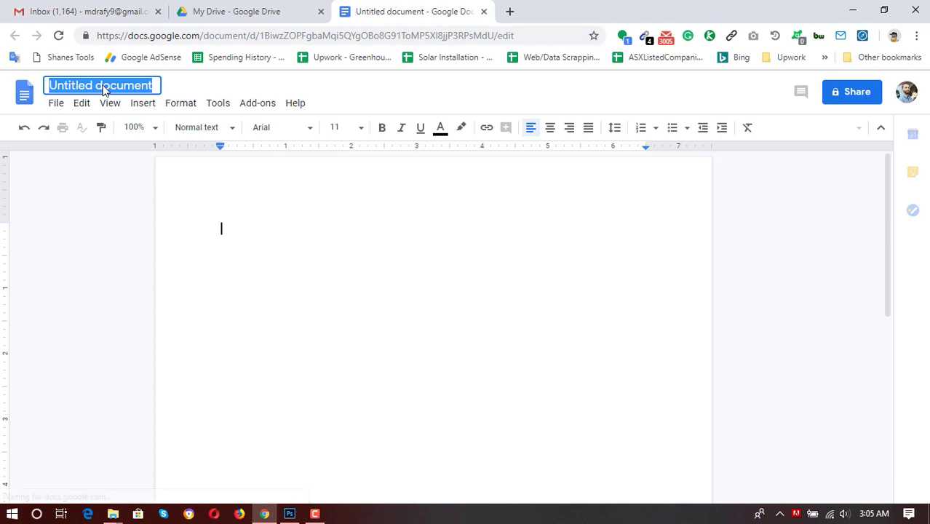
{"action": "type", "text": "Email Sig"}
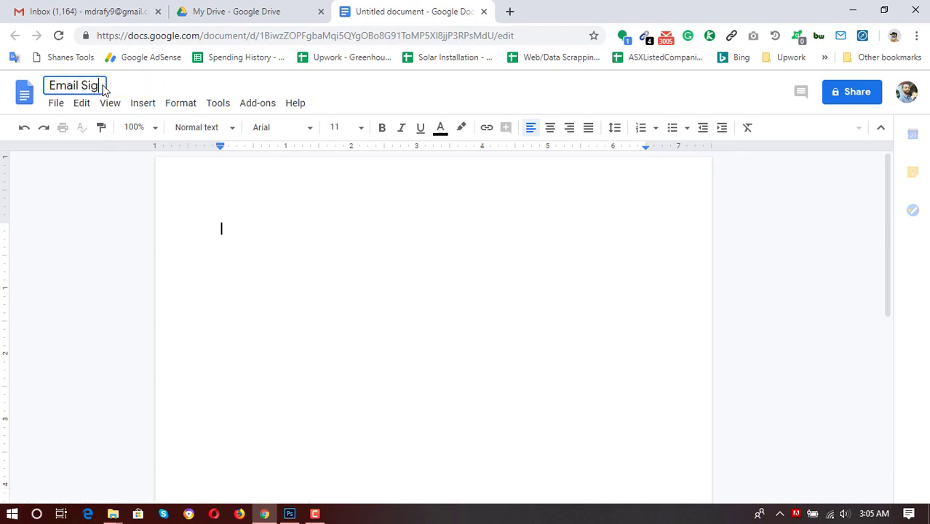
{"action": "type", "text": "nature"}
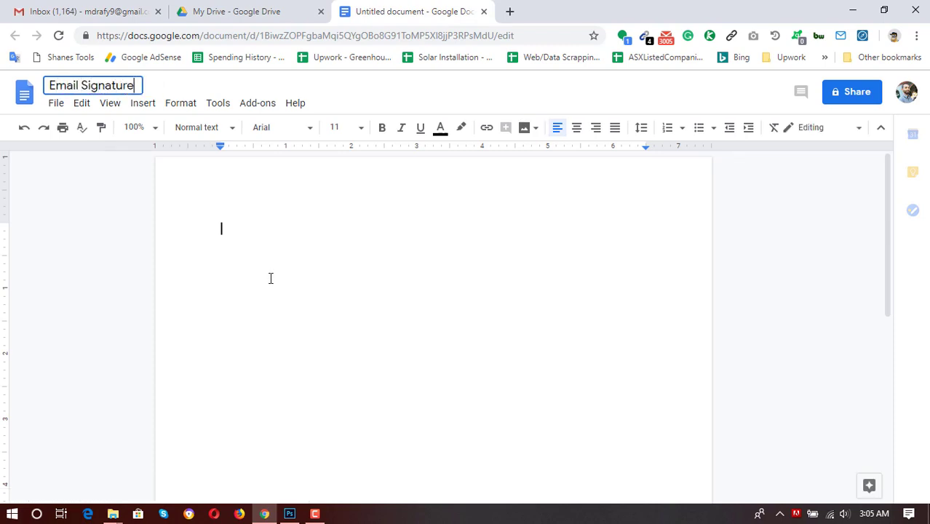
{"action": "key", "text": "Return"}
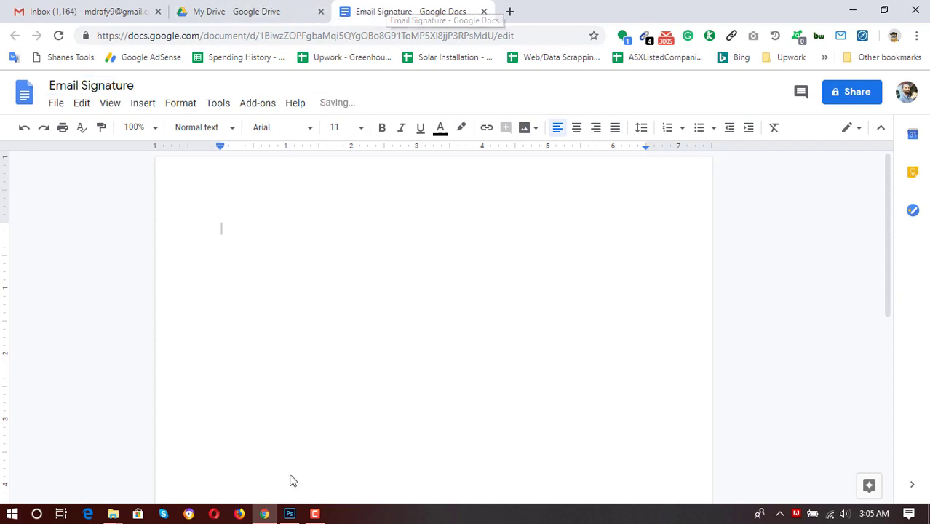
{"action": "mouse_move", "coordinate": [113, 513]}
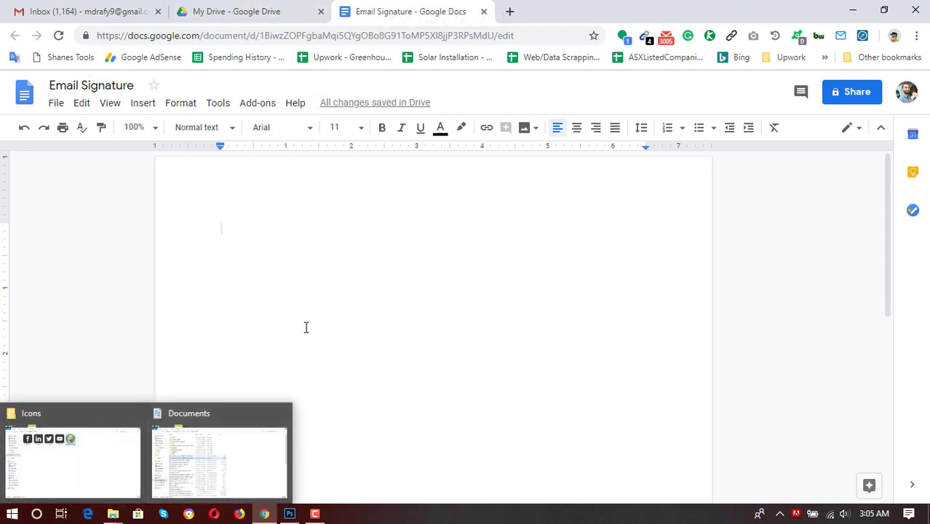
{"action": "left_click", "coordinate": [113, 514]}
{"action": "left_click", "coordinate": [91, 499]}
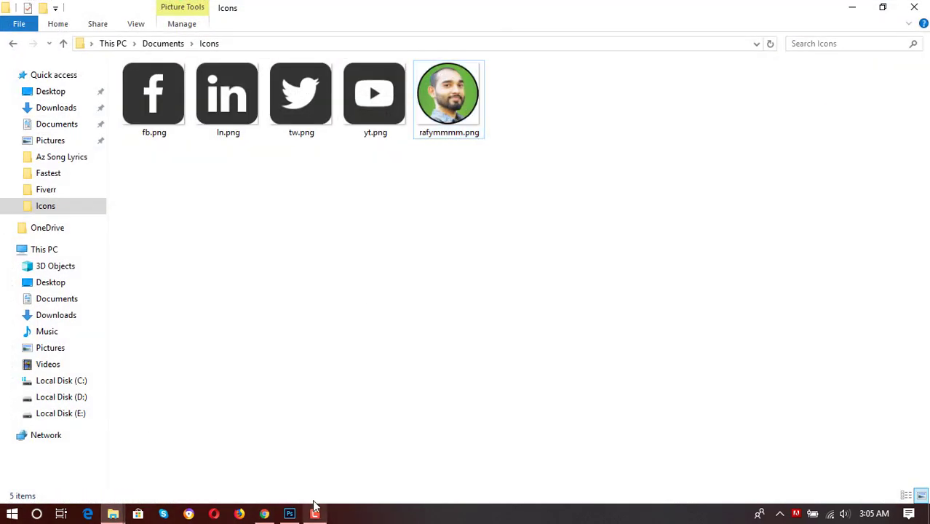
{"action": "left_click", "coordinate": [290, 514]}
{"action": "left_click", "coordinate": [289, 515]}
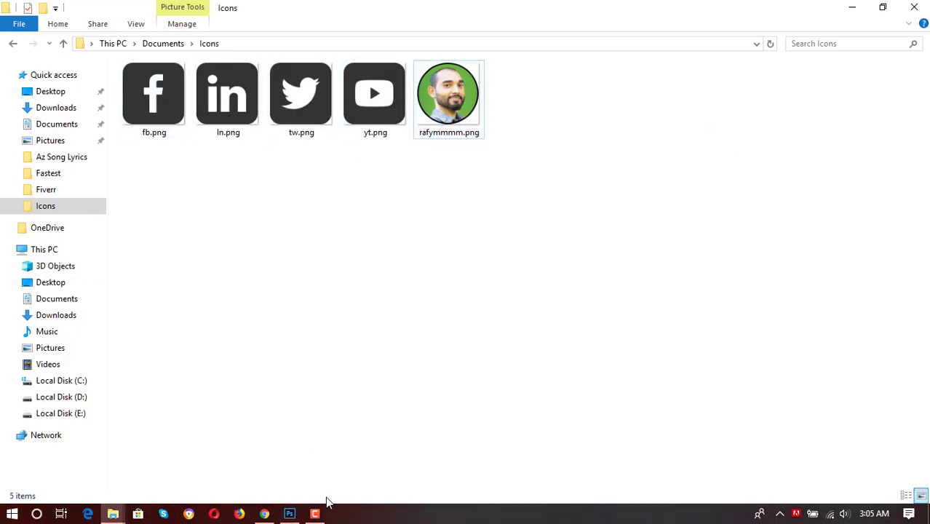
{"action": "left_click", "coordinate": [264, 514]}
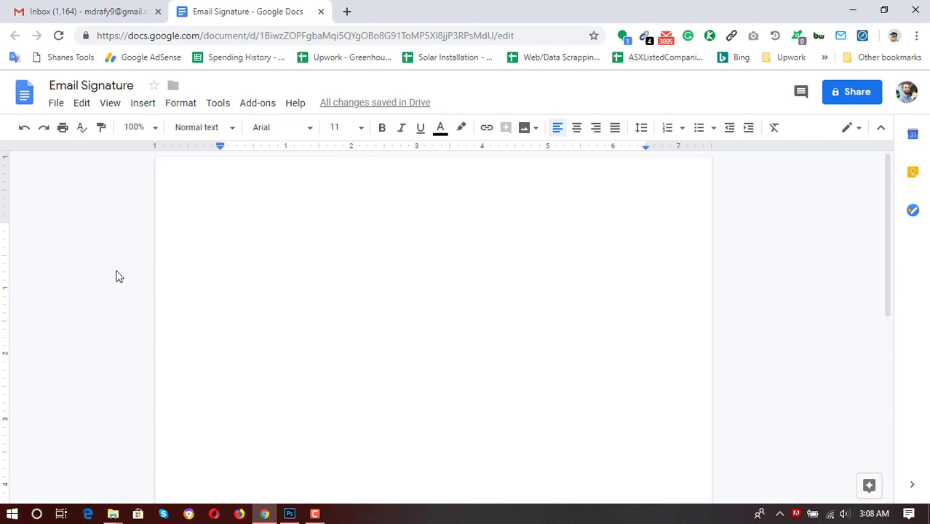
Insert a 2 x 1 table into the document.
{"action": "left_click", "coordinate": [143, 103]}
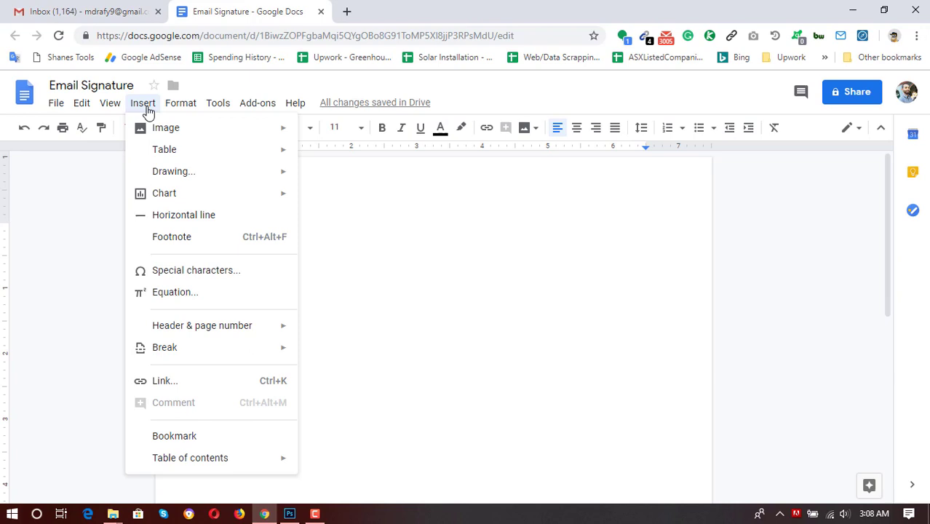
{"action": "mouse_move", "coordinate": [164, 149]}
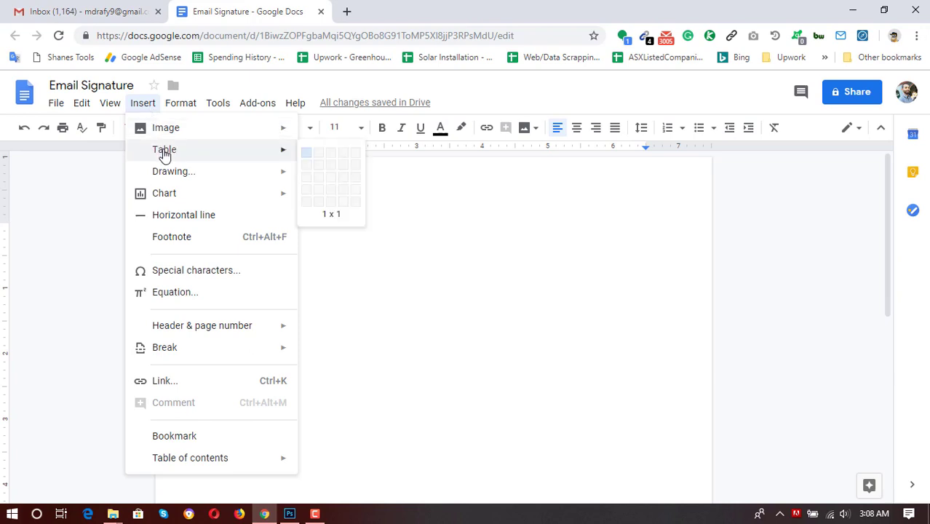
{"action": "left_click", "coordinate": [318, 159]}
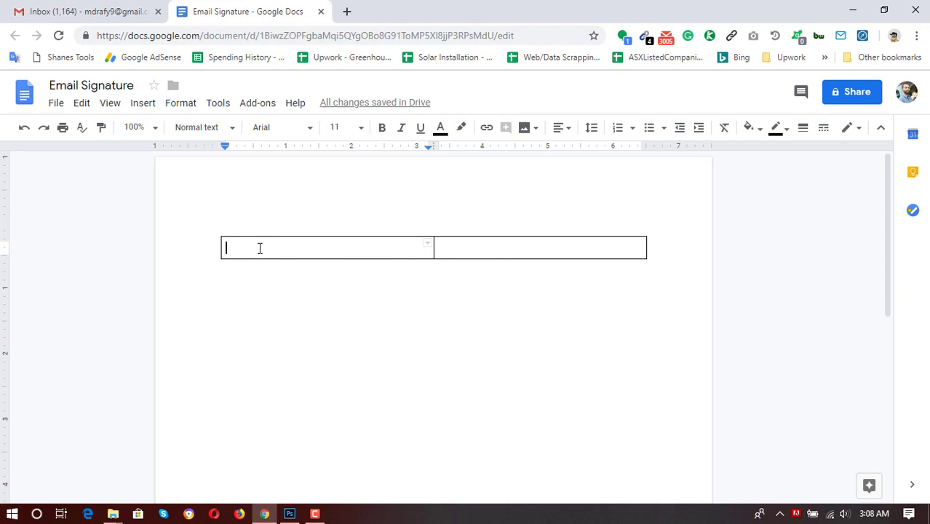
Upload the round portrait photo rafymmmm.png into the left table cell.
{"action": "left_click", "coordinate": [146, 109]}
{"action": "mouse_move", "coordinate": [236, 137]}
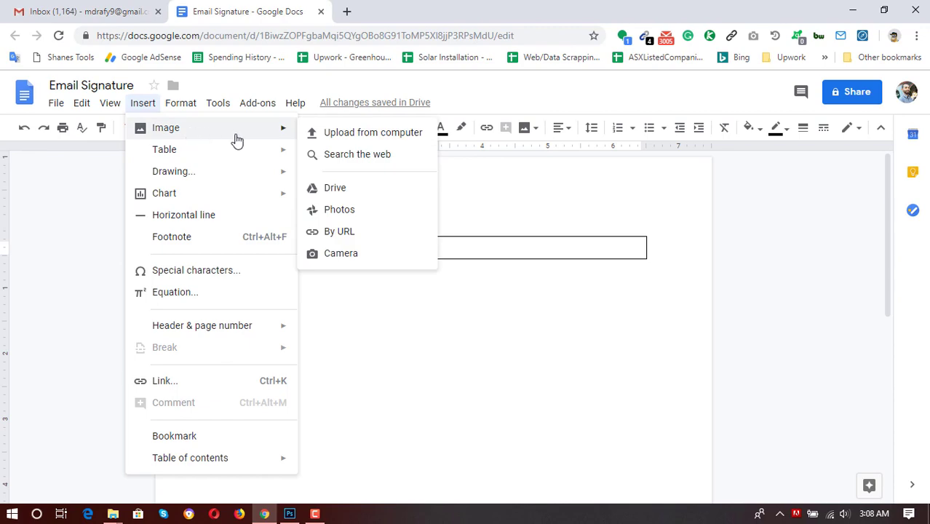
{"action": "left_click", "coordinate": [375, 139]}
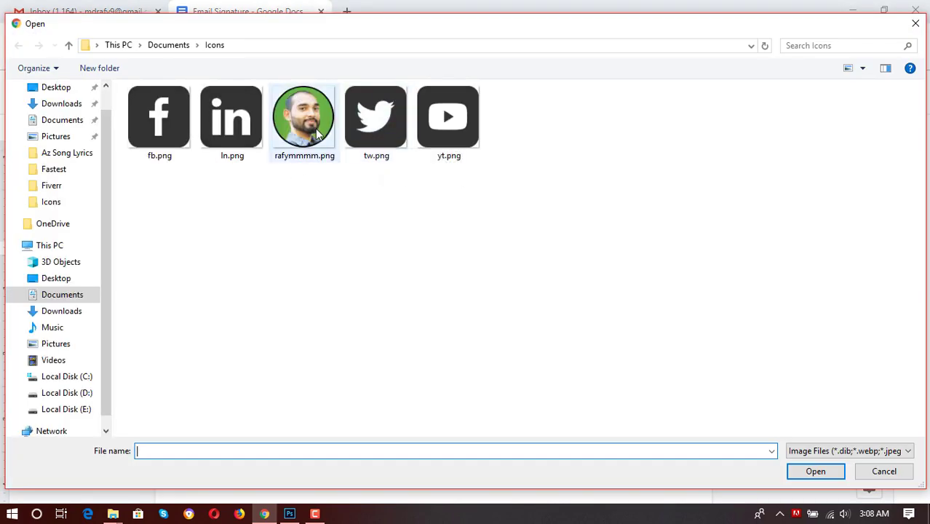
{"action": "double_click", "coordinate": [303, 130]}
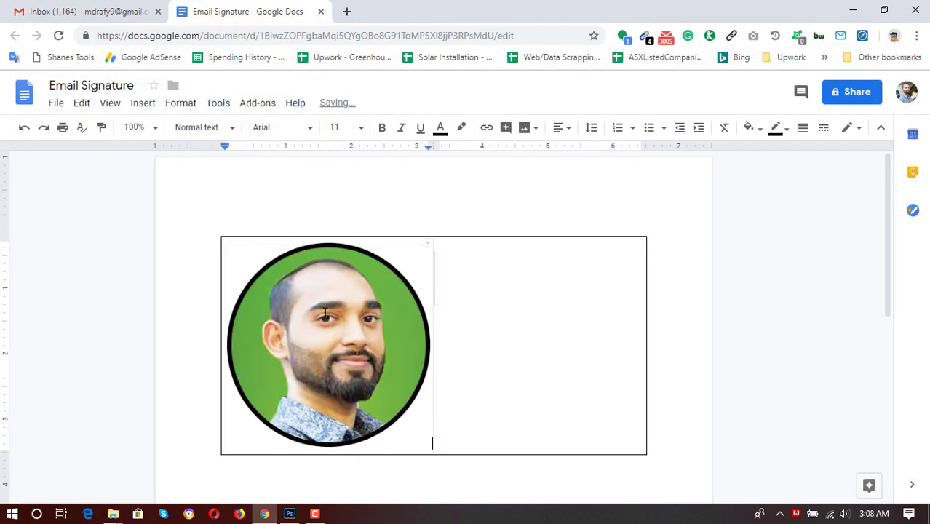
Shrink the photo to about a third and narrow its column to fit.
{"action": "left_click", "coordinate": [394, 419]}
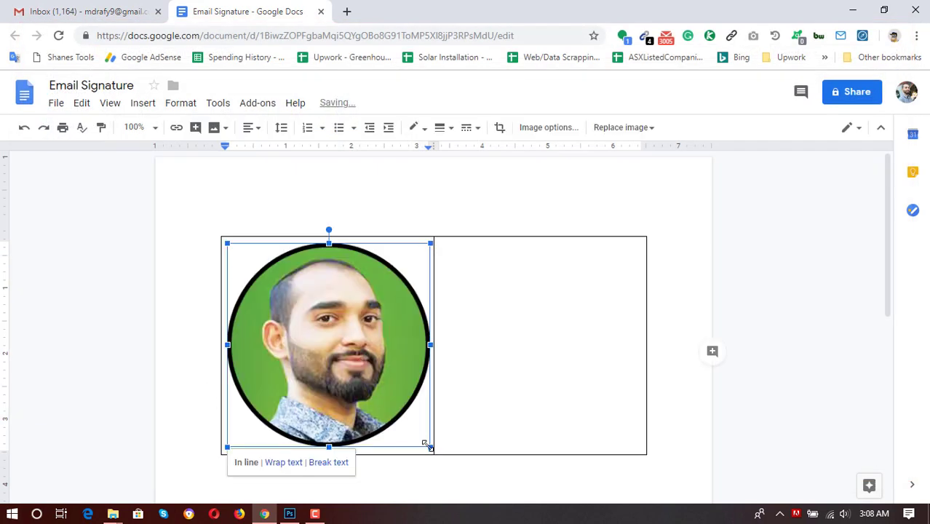
{"action": "left_click_drag", "start_coordinate": [420, 438], "coordinate": [313, 304]}
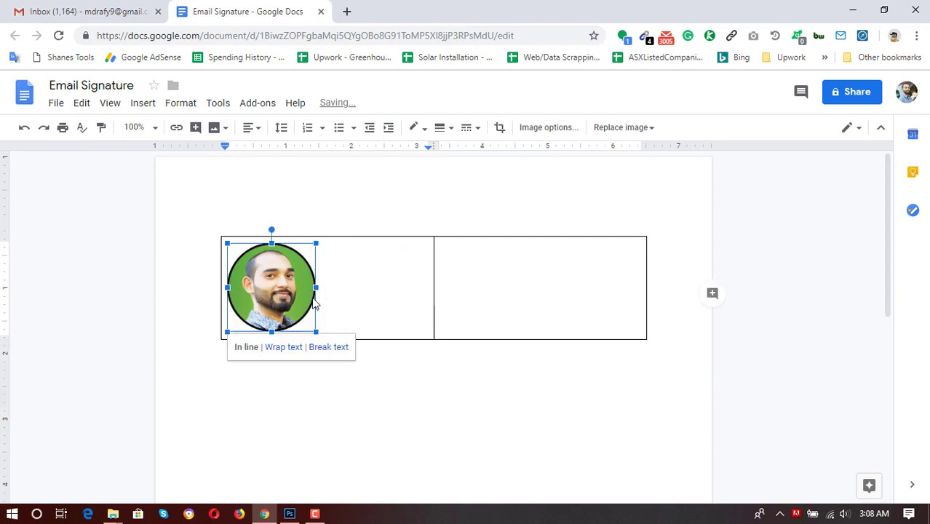
{"action": "left_click", "coordinate": [390, 305]}
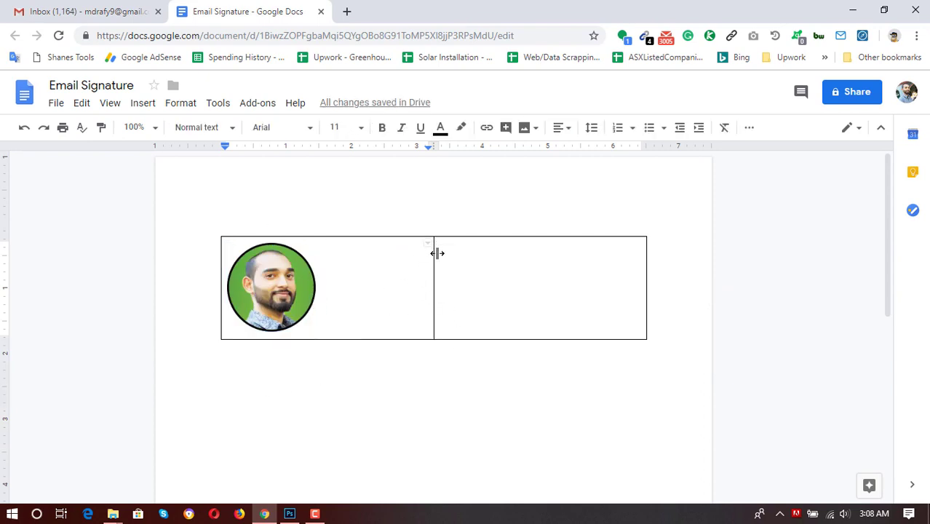
{"action": "left_click_drag", "start_coordinate": [433, 277], "coordinate": [325, 278]}
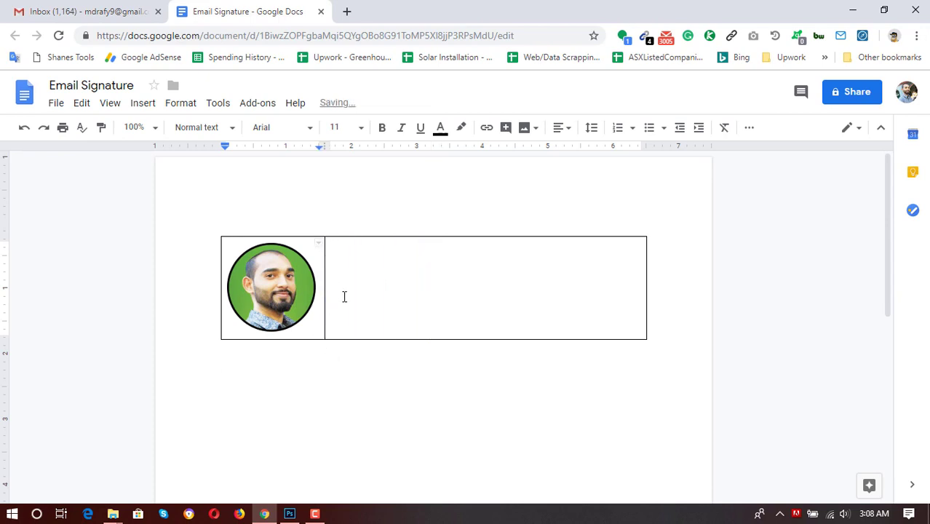
Type the person's name in the right table cell, fixing its capitalisation.
{"action": "left_click", "coordinate": [357, 259]}
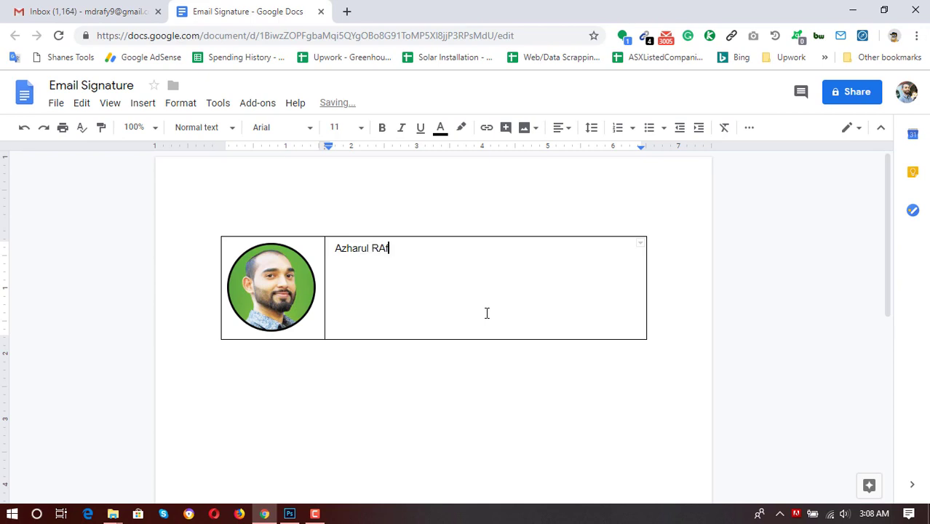
{"action": "type", "text": "af"}
{"action": "key", "text": "Return"}
Add the job title 'Freelance Virtual Assistant' on the line below the name.
{"action": "type", "text": "Rafy "}
{"action": "type", "text": "Virtual Assi"}
{"action": "type", "text": "stant"}
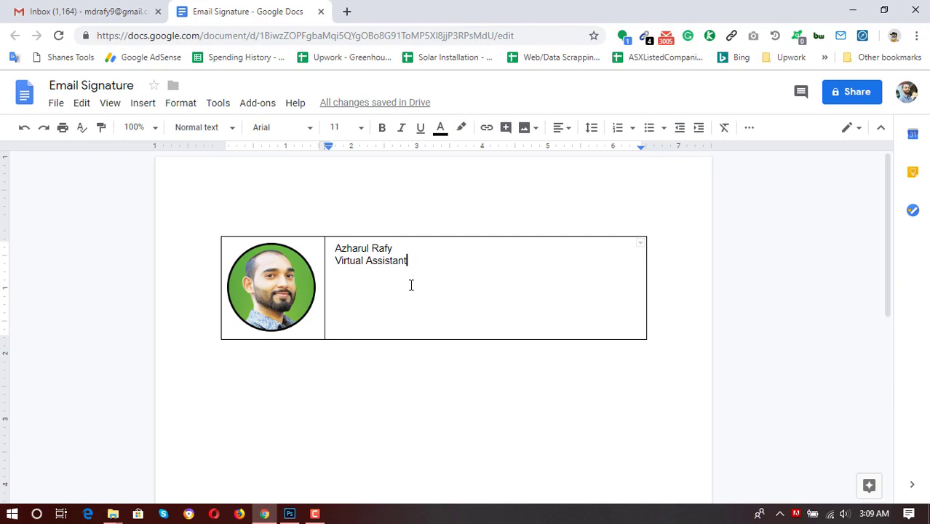
{"action": "key", "text": "Return"}
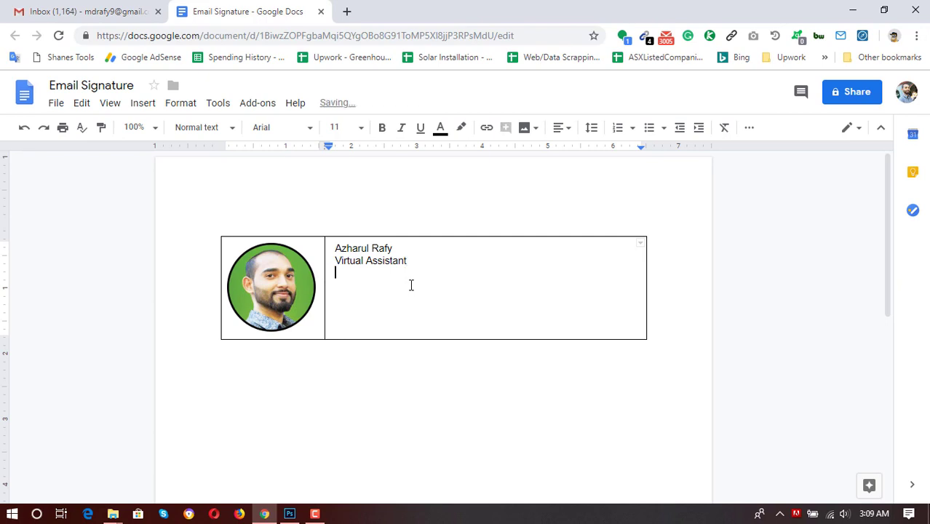
{"action": "left_click", "coordinate": [87, 11]}
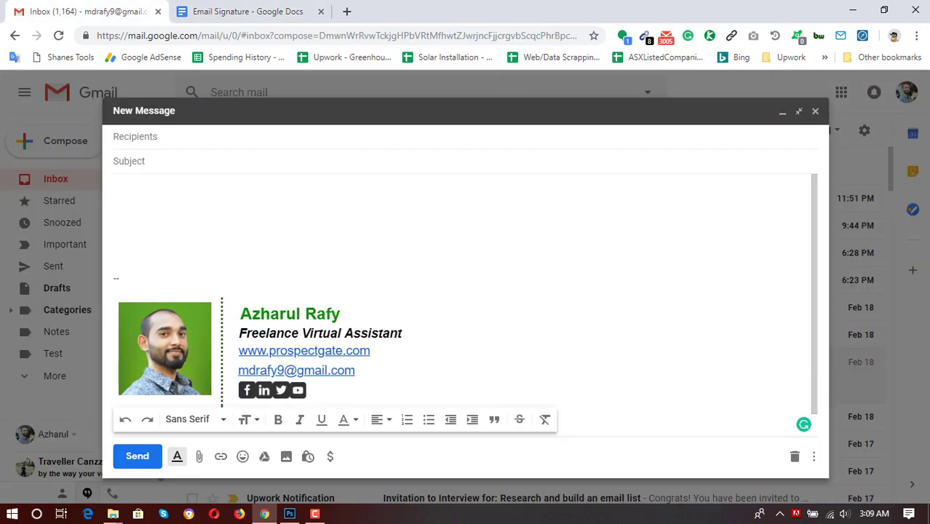
{"action": "left_click", "coordinate": [247, 11]}
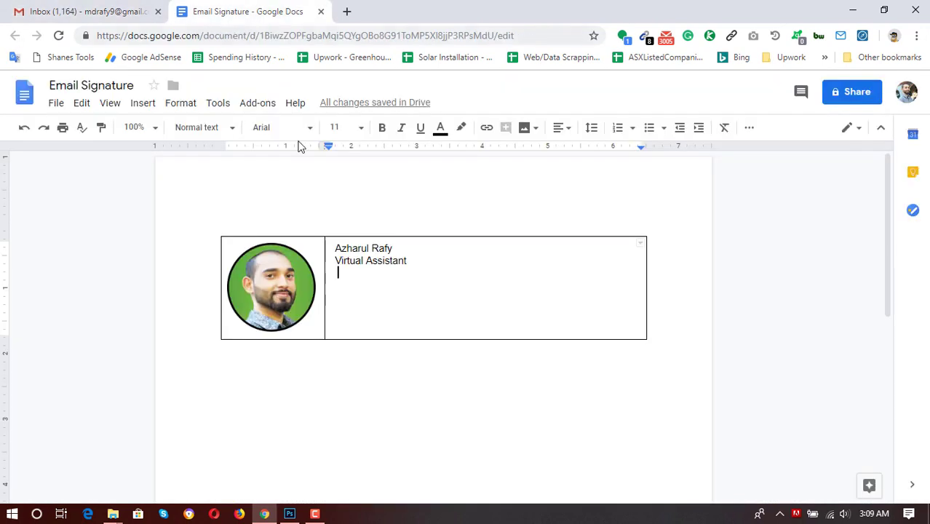
{"action": "left_click", "coordinate": [336, 260]}
{"action": "type", "text": "Freela"}
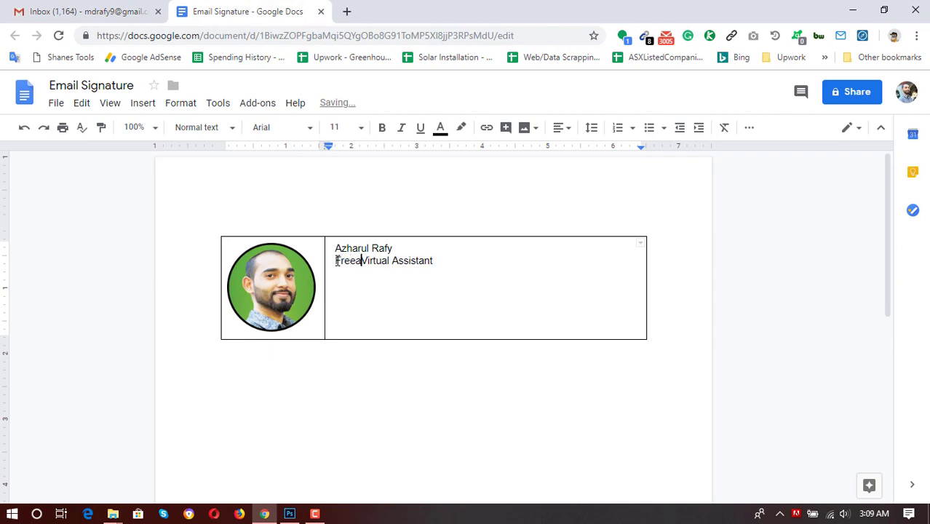
{"action": "type", "text": "nce"}
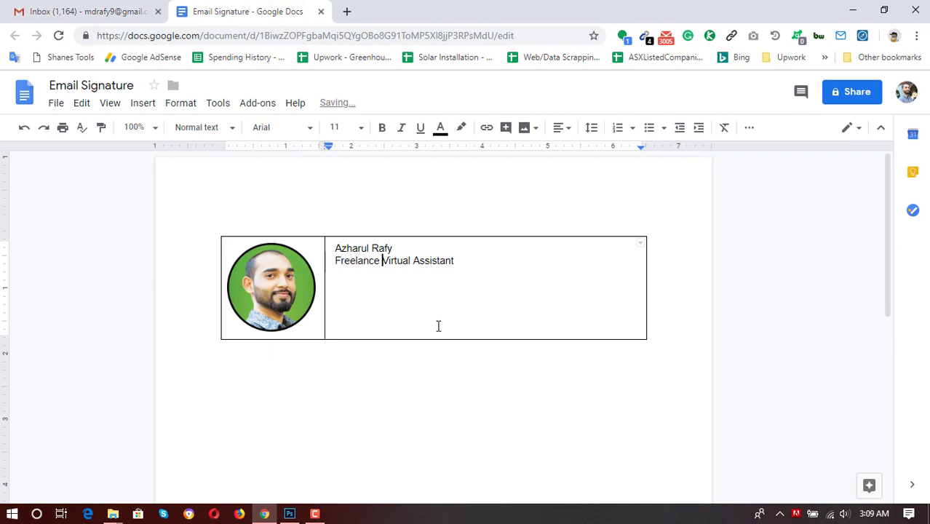
{"action": "left_click", "coordinate": [474, 270]}
{"action": "key", "text": "Return"}
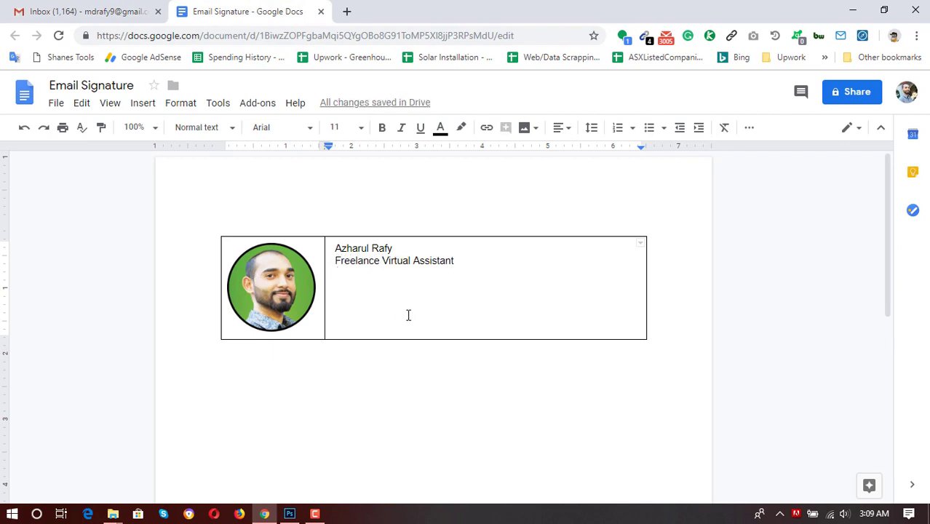
{"action": "left_click", "coordinate": [22, 11]}
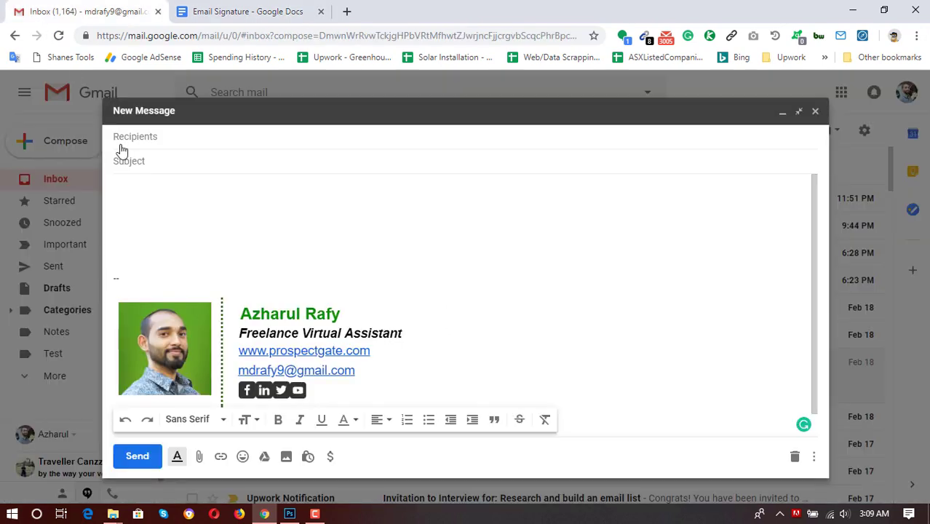
{"action": "left_click", "coordinate": [268, 11]}
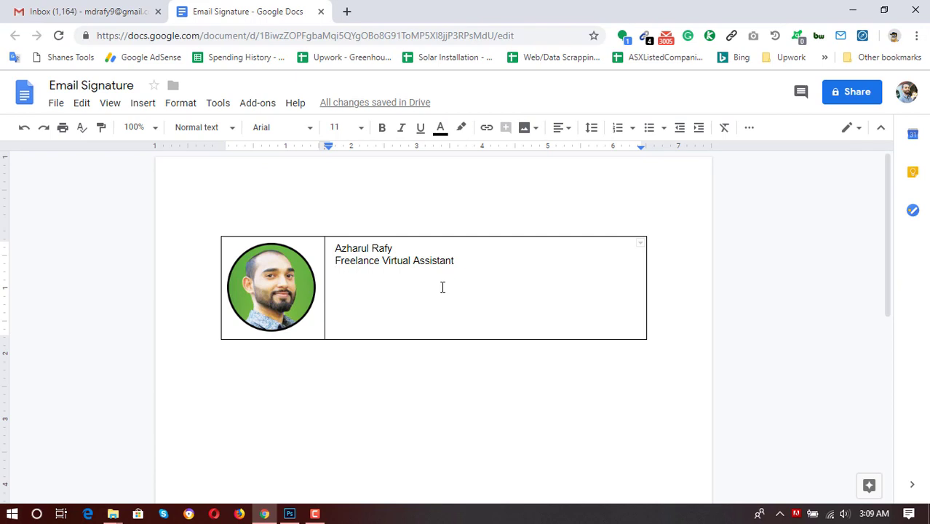
{"action": "type", "text": "www.p"}
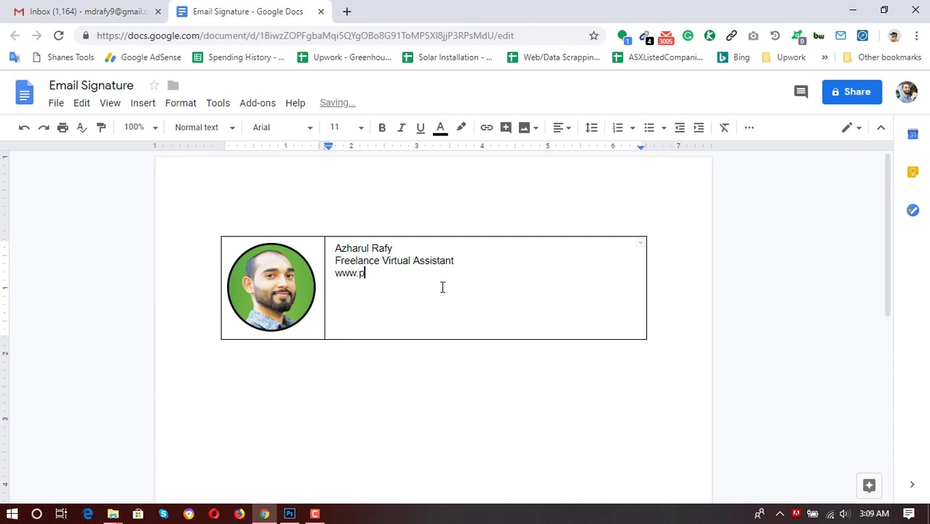
{"action": "type", "text": "rospectgate.com"}
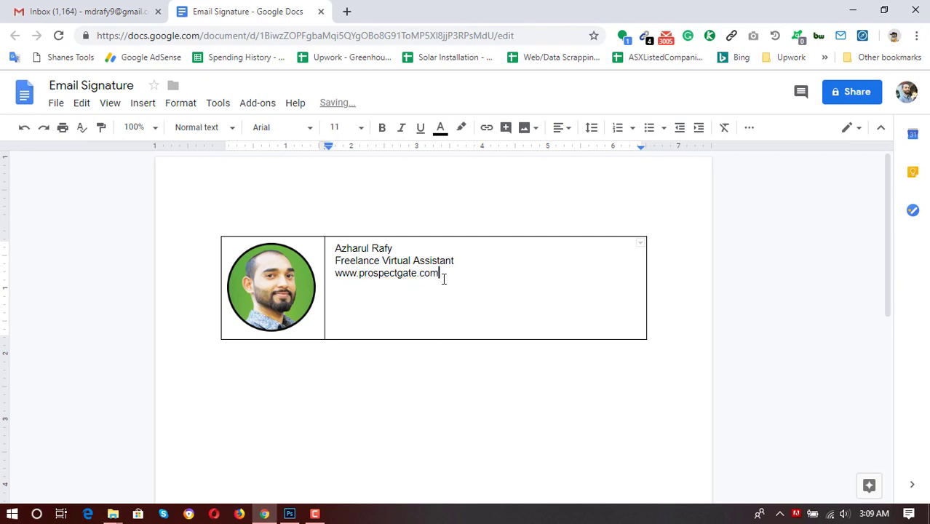
{"action": "key", "text": "Return"}
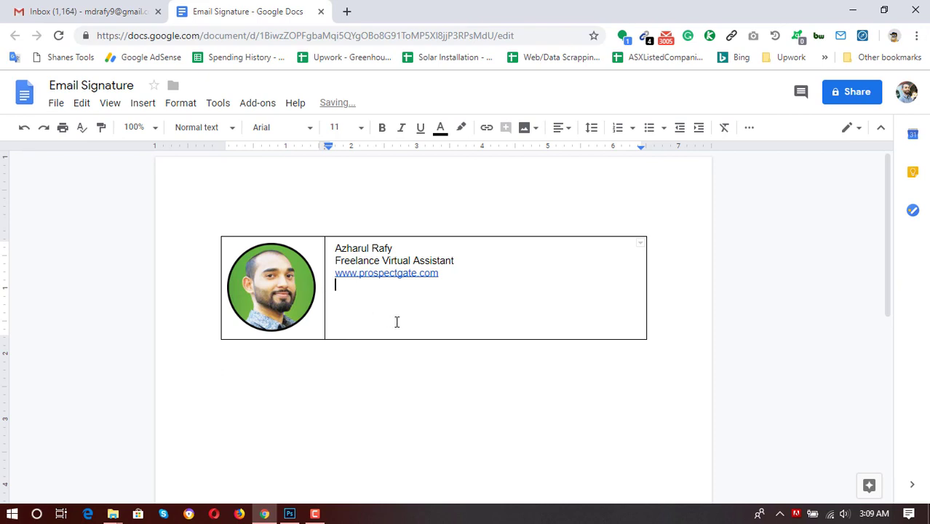
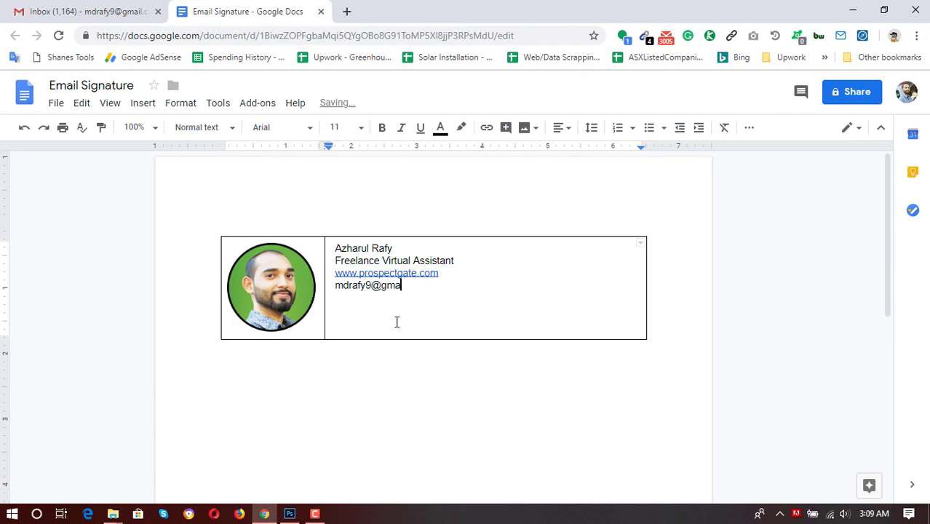
Type the contact's Gmail address on the next line so it becomes a link.
{"action": "key", "text": "Return"}
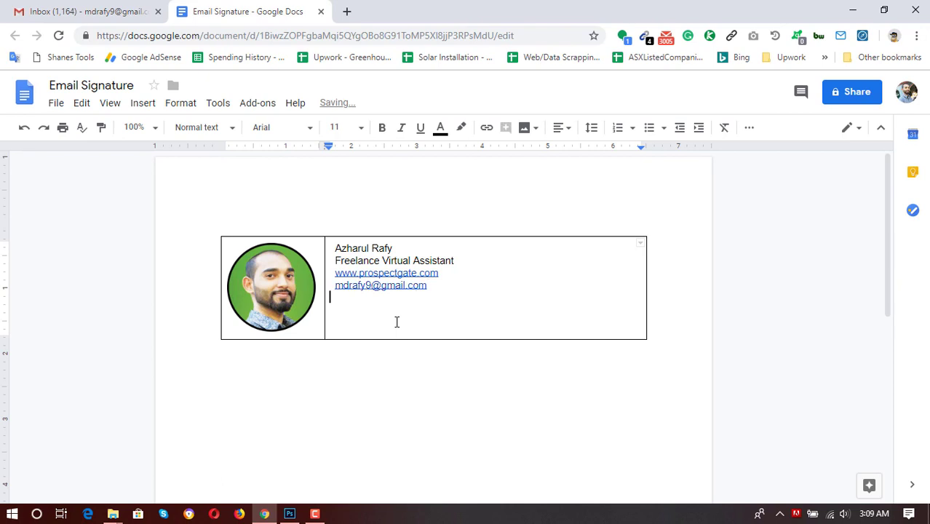
Add the contact's phone number on a new line below the email address.
{"action": "left_click", "coordinate": [38, 9]}
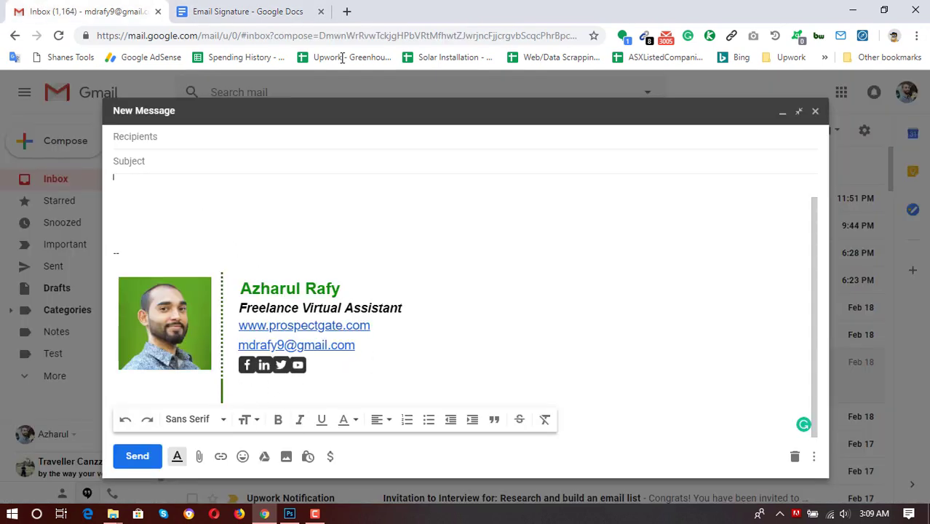
{"action": "left_click", "coordinate": [276, 10]}
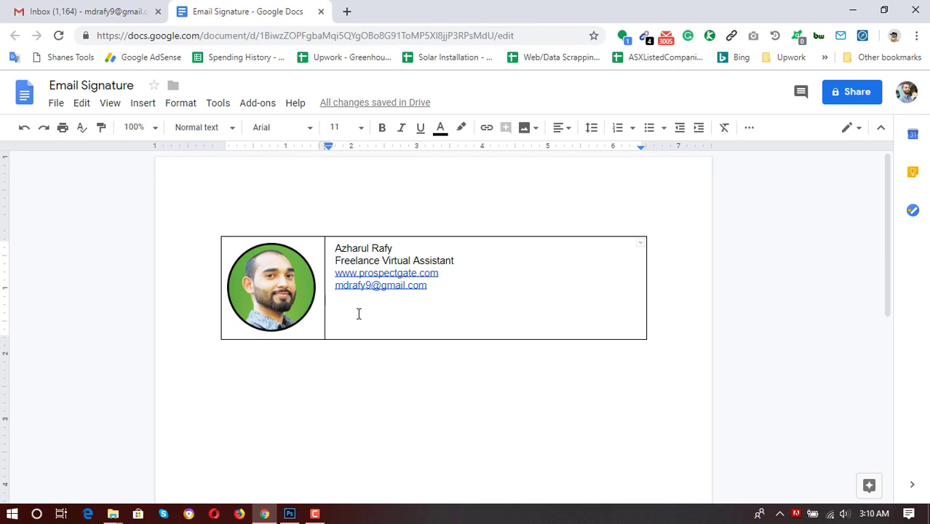
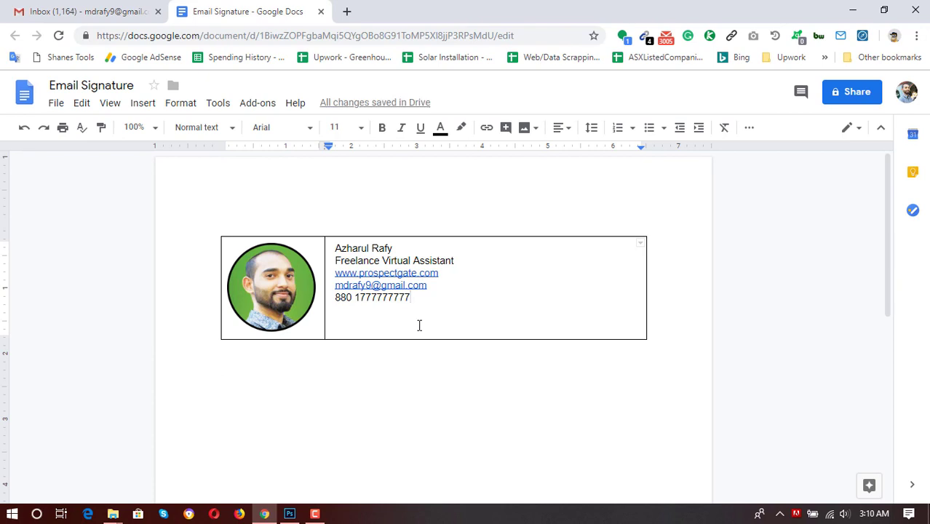
{"action": "key", "text": "Return"}
Upload fb.png, ln.png, tw.png and yt.png from the Icons folder below the phone number.
{"action": "left_click", "coordinate": [145, 104]}
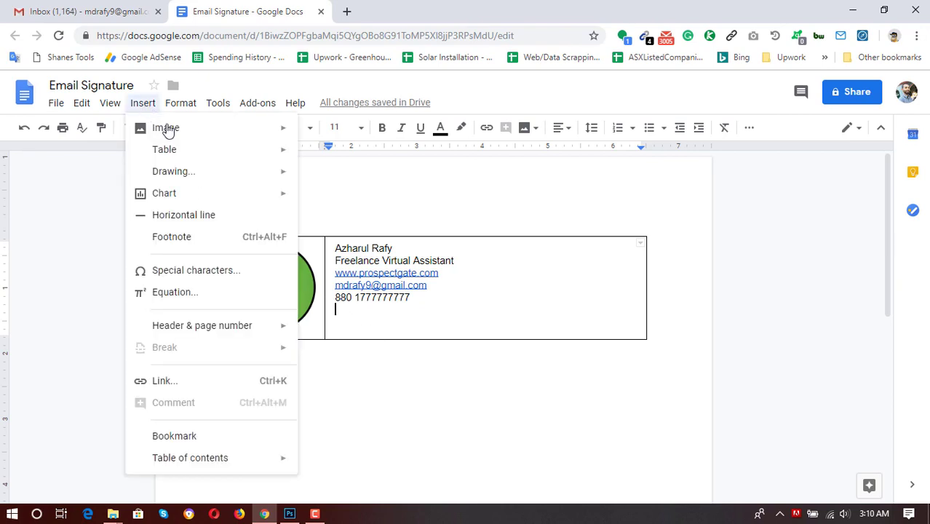
{"action": "mouse_move", "coordinate": [197, 125]}
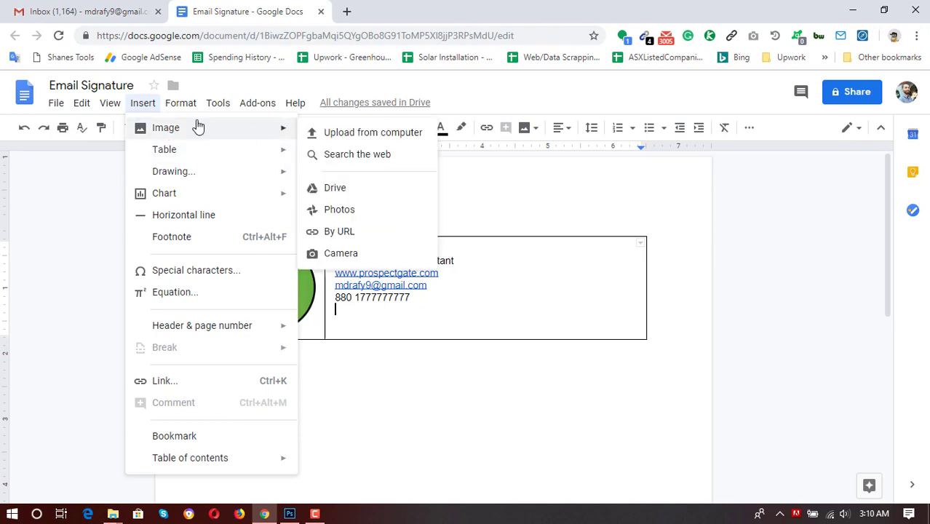
{"action": "left_click", "coordinate": [339, 134]}
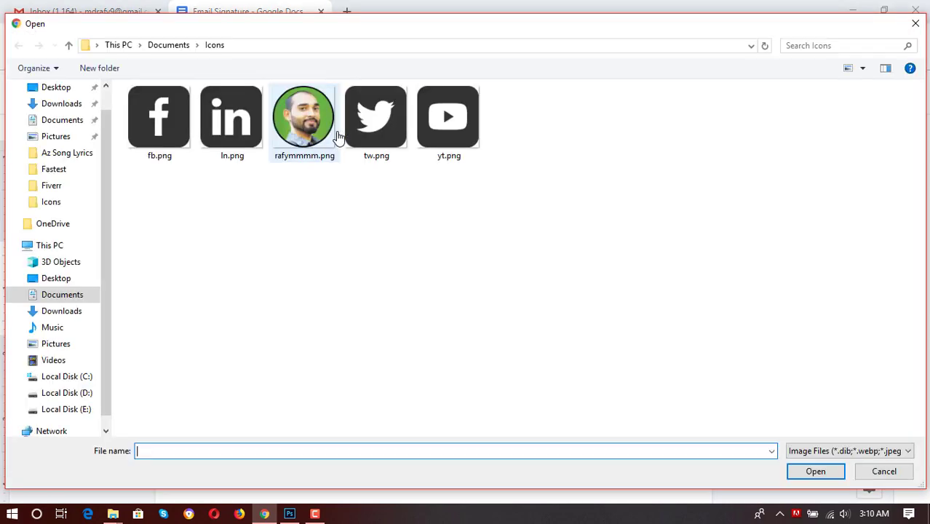
{"action": "left_click", "coordinate": [150, 139]}
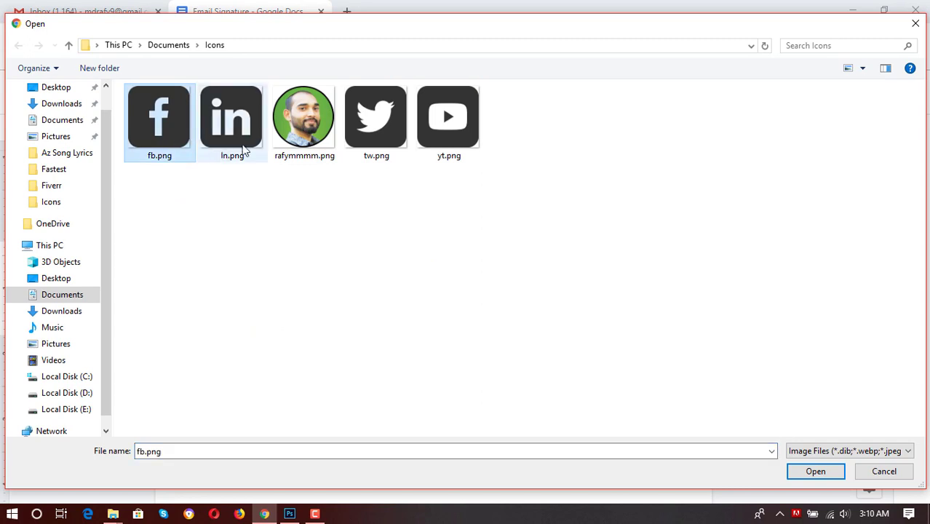
{"action": "left_click", "coordinate": [240, 135], "text": "ctrl"}
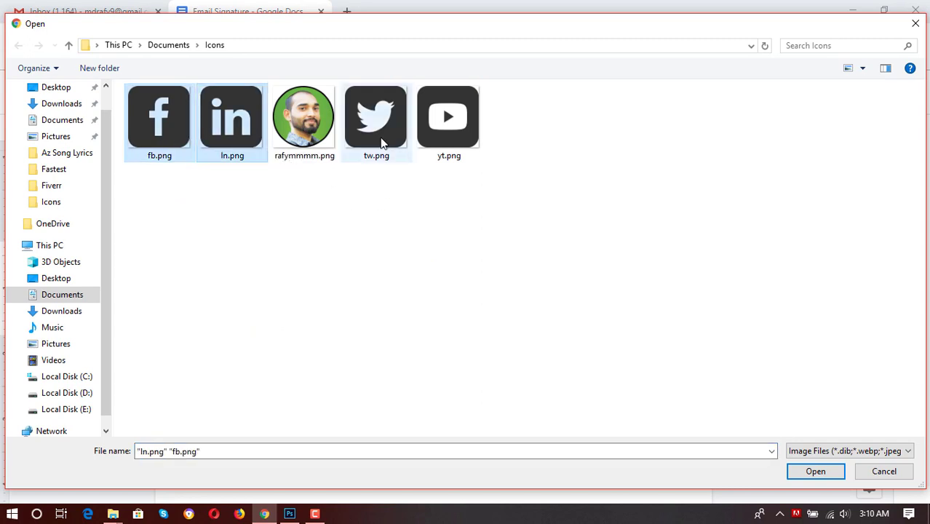
{"action": "left_click", "coordinate": [381, 142], "text": "ctrl"}
{"action": "left_click", "coordinate": [434, 145], "text": "ctrl"}
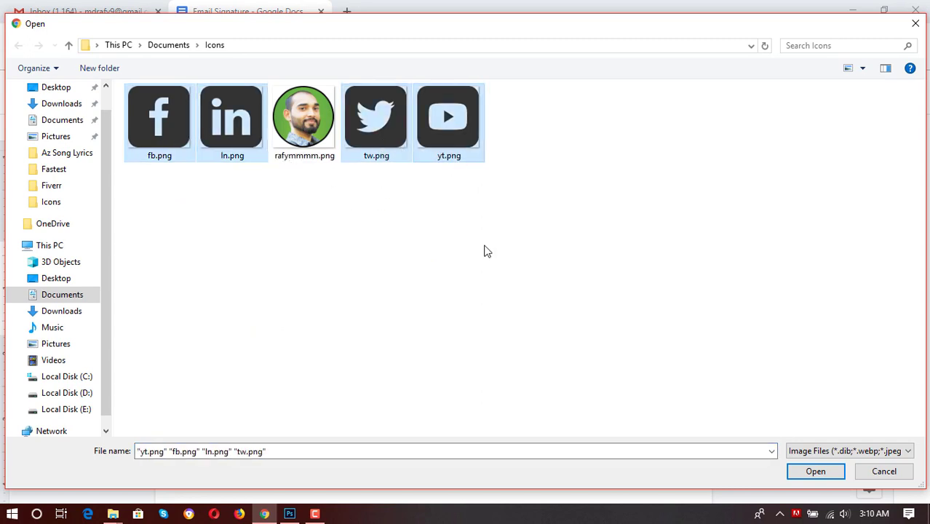
{"action": "left_click", "coordinate": [816, 473]}
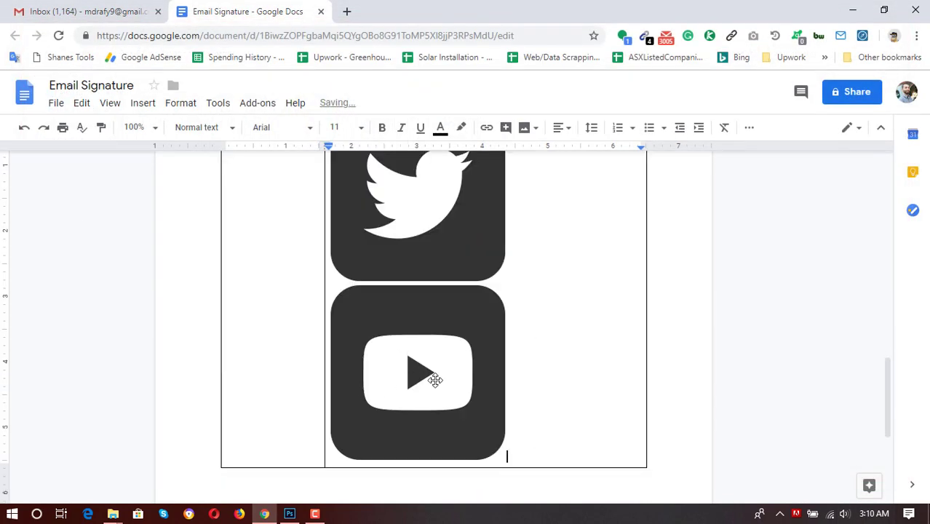
Shrink the Facebook and LinkedIn icons to small matching squares.
{"action": "scroll", "coordinate": [602, 354], "scroll_direction": "up", "scroll_amount": 5}
{"action": "scroll", "coordinate": [492, 370], "scroll_direction": "up", "scroll_amount": 10}
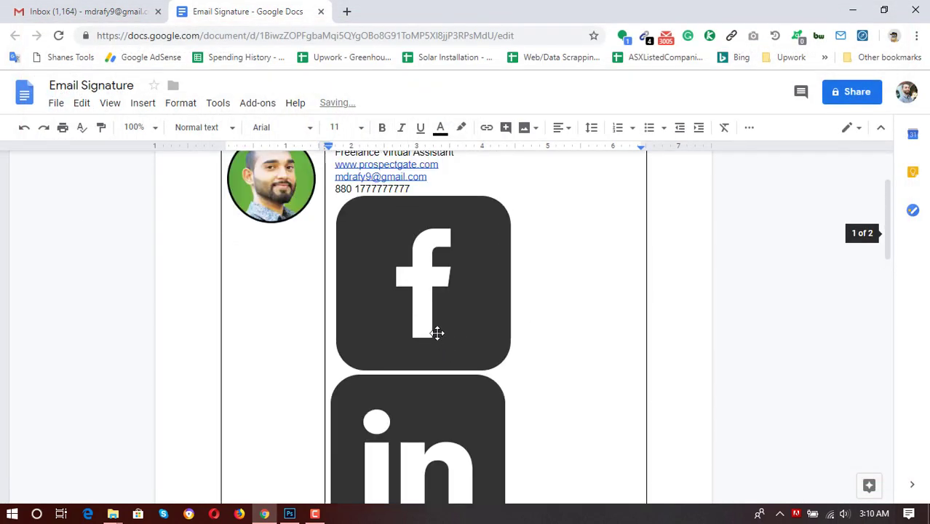
{"action": "left_click", "coordinate": [413, 379]}
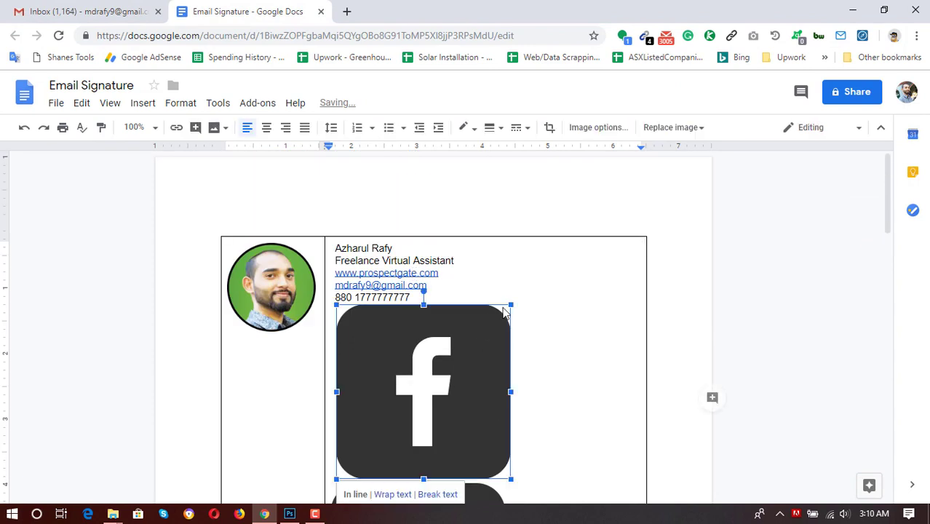
{"action": "left_click_drag", "start_coordinate": [512, 303], "coordinate": [348, 459]}
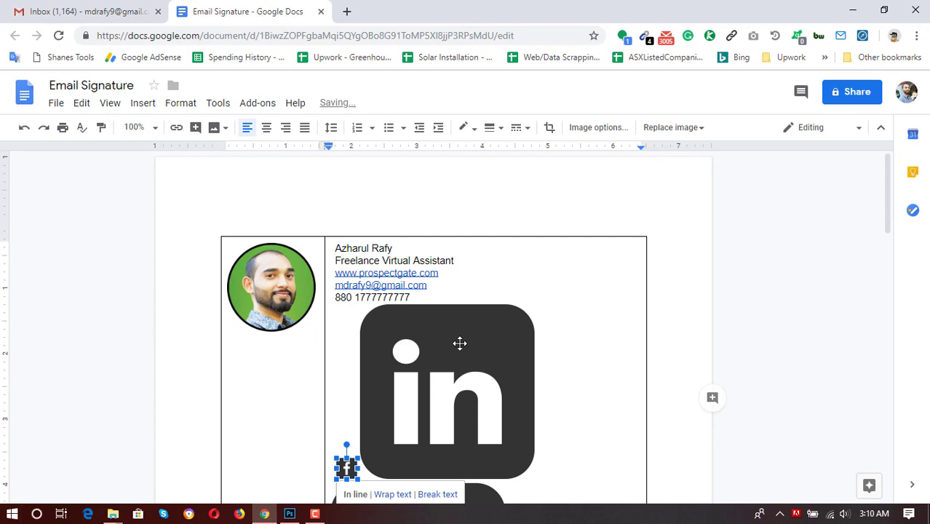
{"action": "left_click", "coordinate": [515, 319]}
{"action": "left_click_drag", "start_coordinate": [535, 308], "coordinate": [367, 470]}
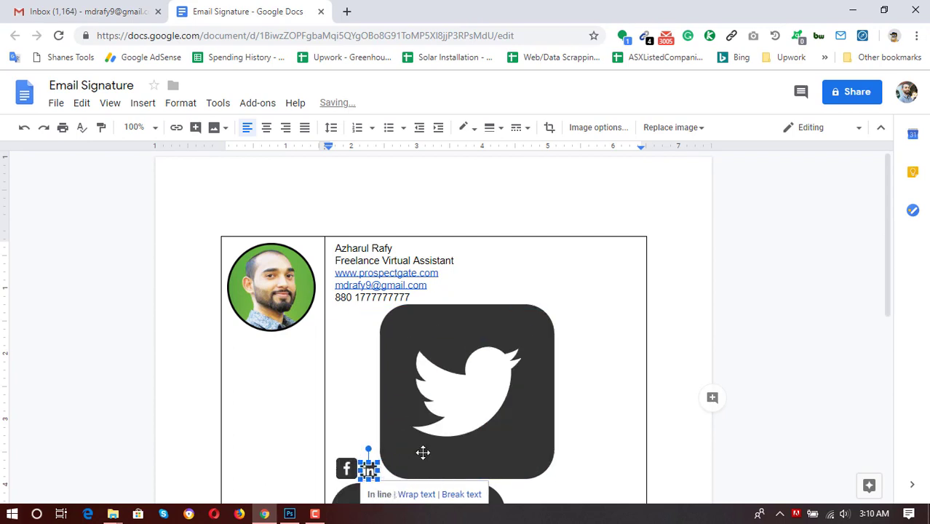
{"action": "scroll", "coordinate": [378, 469], "scroll_direction": "down", "scroll_amount": 1}
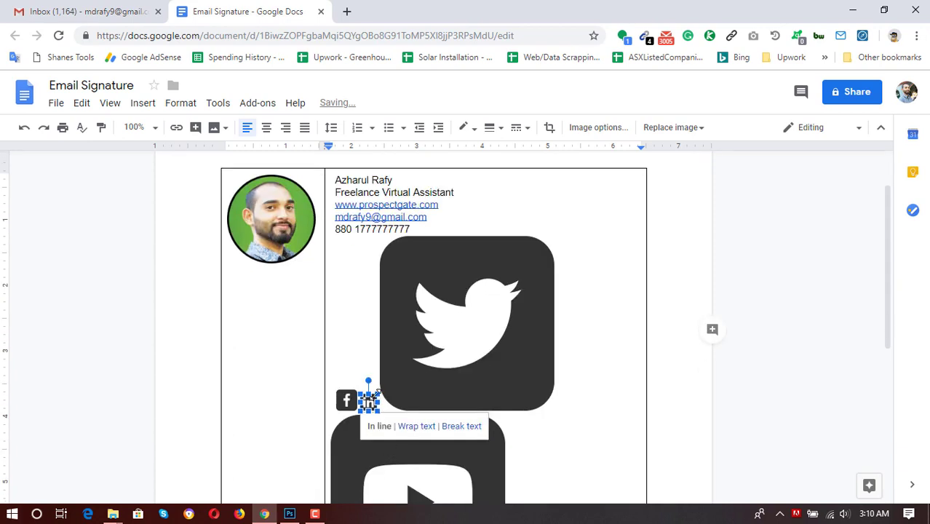
{"action": "left_click_drag", "start_coordinate": [376, 393], "coordinate": [383, 389]}
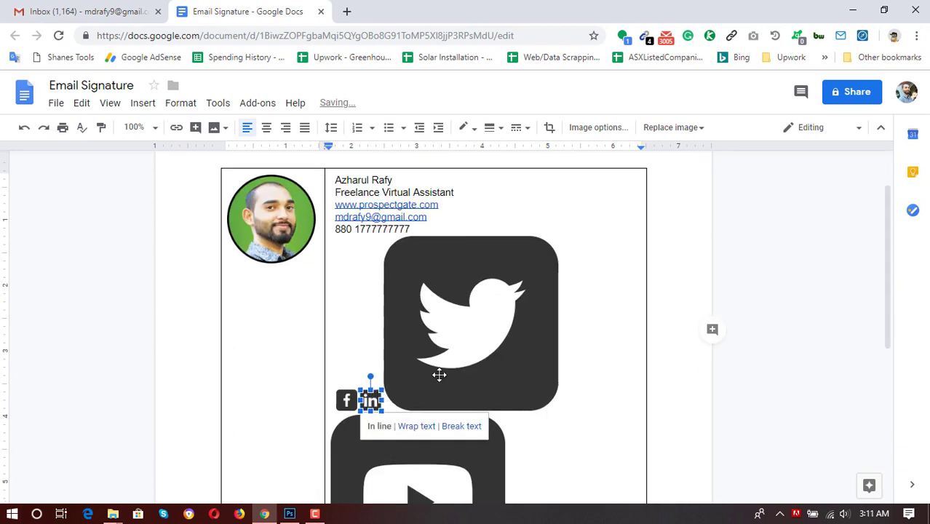
Shrink the Twitter and YouTube icons to match, lining all four up in one row.
{"action": "left_click", "coordinate": [553, 251]}
{"action": "left_click_drag", "start_coordinate": [558, 234], "coordinate": [408, 408]}
{"action": "left_click", "coordinate": [553, 298]}
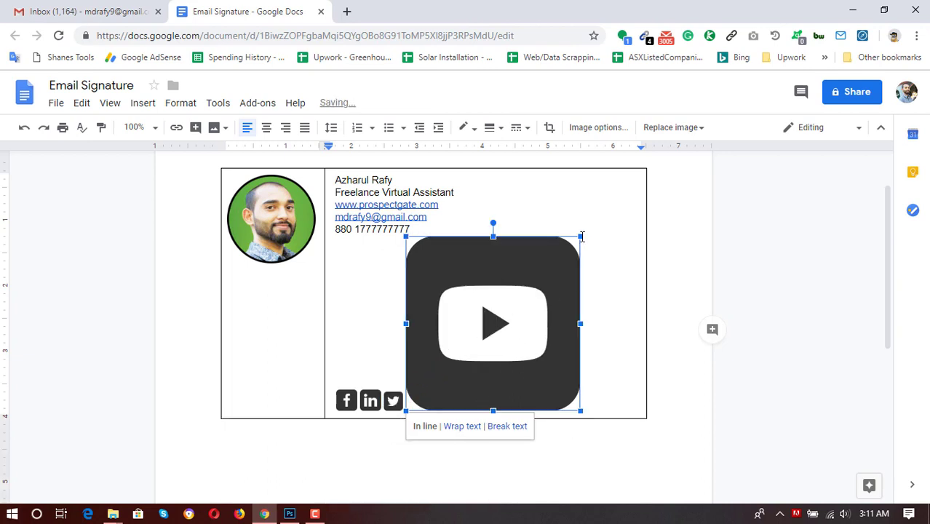
{"action": "left_click_drag", "start_coordinate": [582, 234], "coordinate": [429, 400]}
{"action": "left_click", "coordinate": [390, 252]}
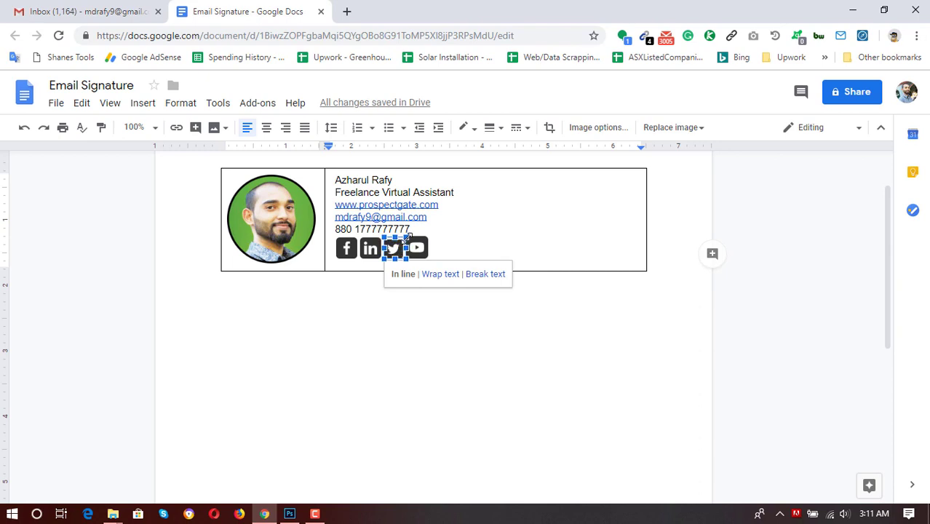
{"action": "left_click_drag", "start_coordinate": [409, 237], "coordinate": [411, 234]}
{"action": "left_click", "coordinate": [486, 269]}
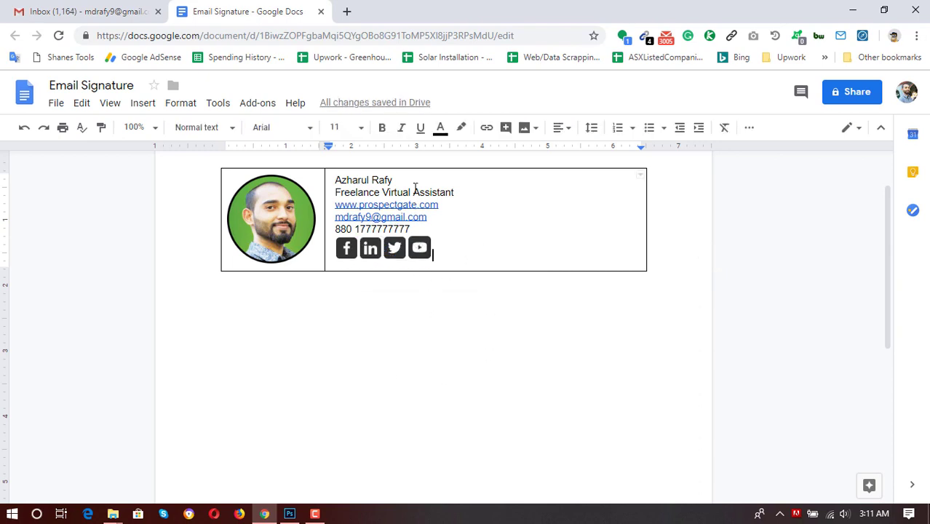
{"action": "left_click", "coordinate": [421, 249]}
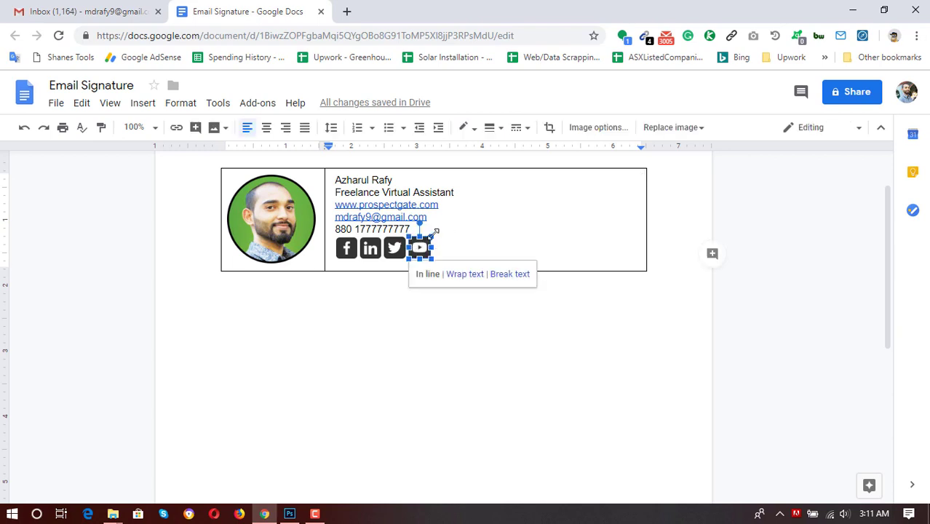
{"action": "left_click", "coordinate": [397, 247]}
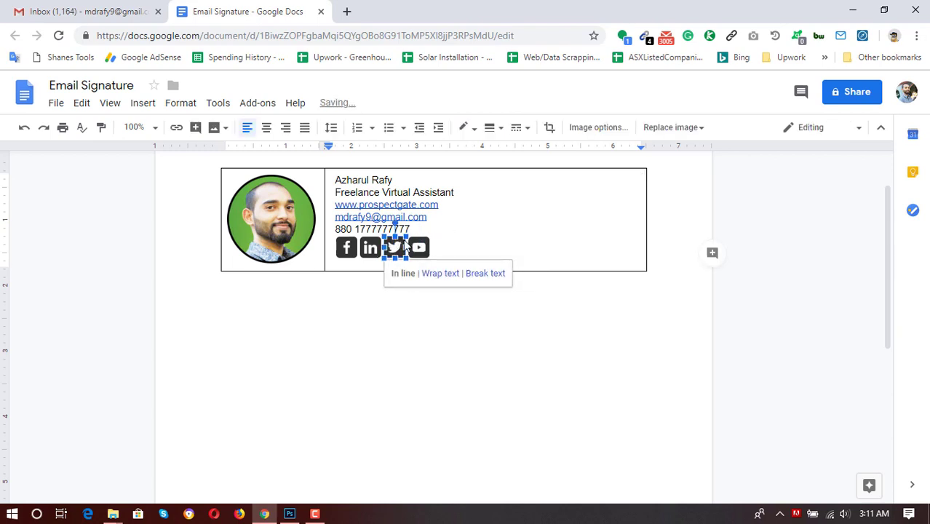
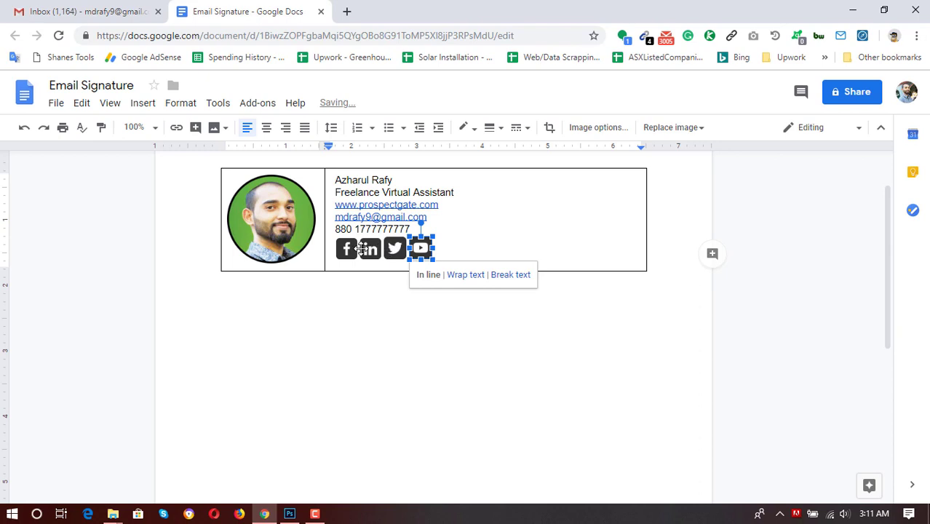
Enlarge the LinkedIn icon slightly so it matches the Facebook and YouTube icons.
{"action": "left_click", "coordinate": [375, 248]}
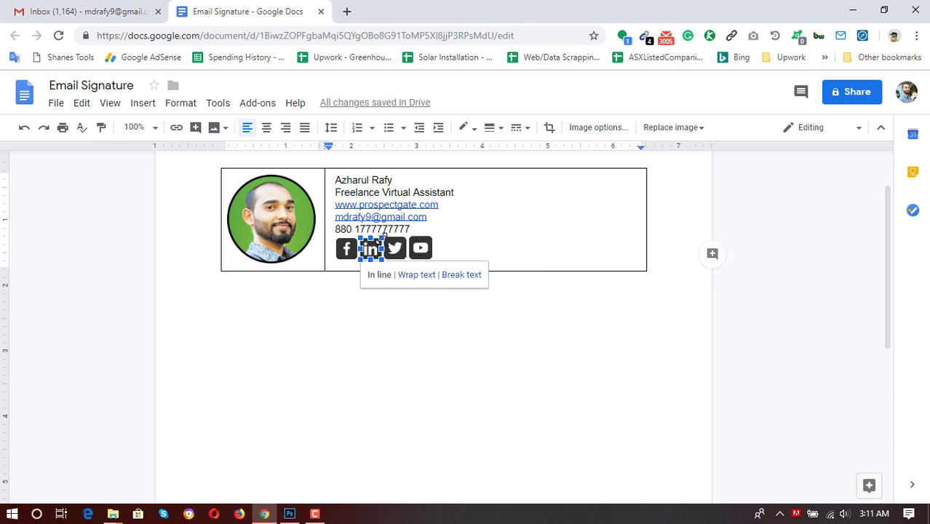
{"action": "left_click_drag", "start_coordinate": [380, 238], "coordinate": [382, 236]}
{"action": "left_click", "coordinate": [345, 249]}
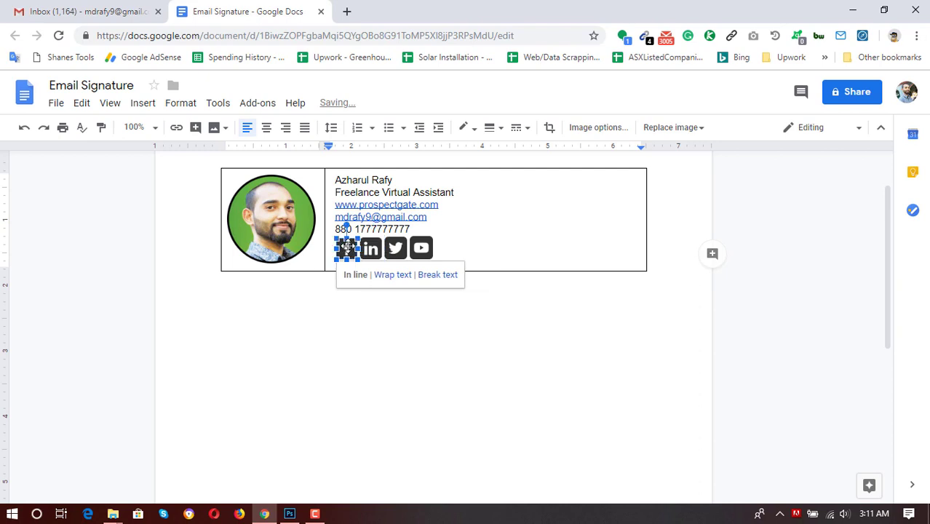
{"action": "left_click", "coordinate": [474, 252]}
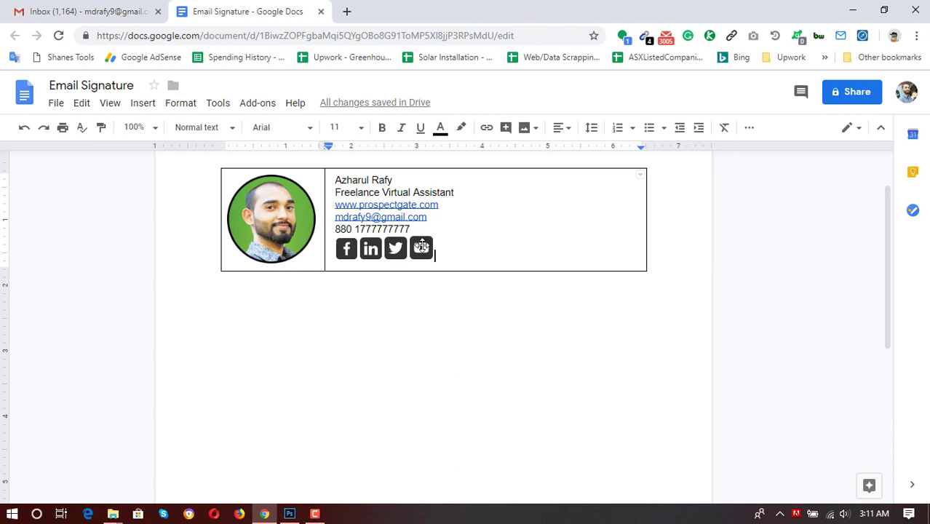
{"action": "left_click", "coordinate": [426, 247]}
{"action": "left_click", "coordinate": [430, 223]}
Make the name on the first line bold at 14 pt.
{"action": "left_click_drag", "start_coordinate": [396, 179], "coordinate": [337, 179]}
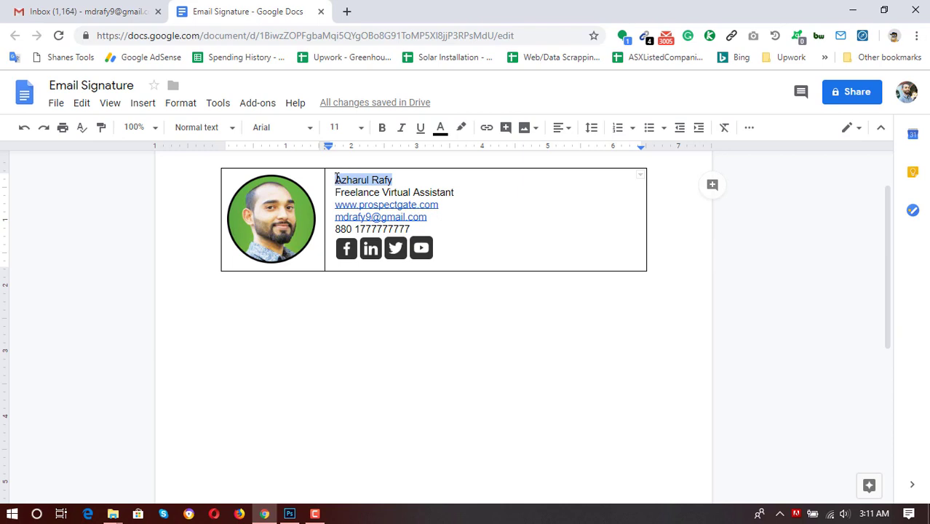
{"action": "left_click", "coordinate": [380, 128]}
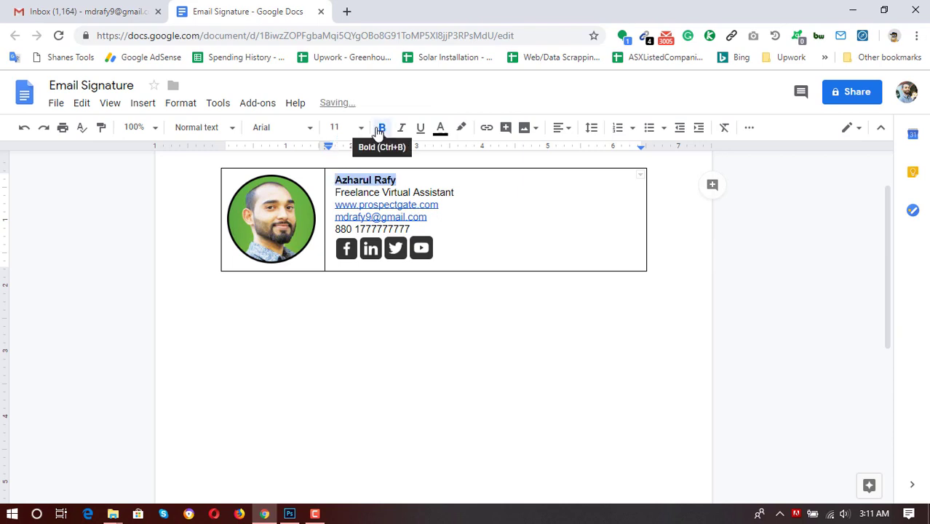
{"action": "left_click", "coordinate": [362, 128]}
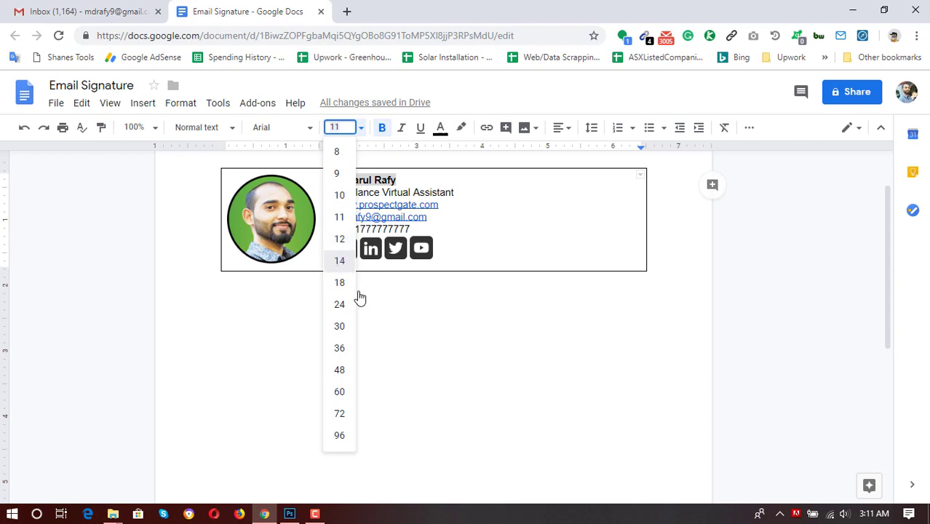
{"action": "key", "text": "Return"}
Set the Freelance Virtual Assistant title line to 12 pt.
{"action": "left_click_drag", "start_coordinate": [370, 196], "coordinate": [432, 193]}
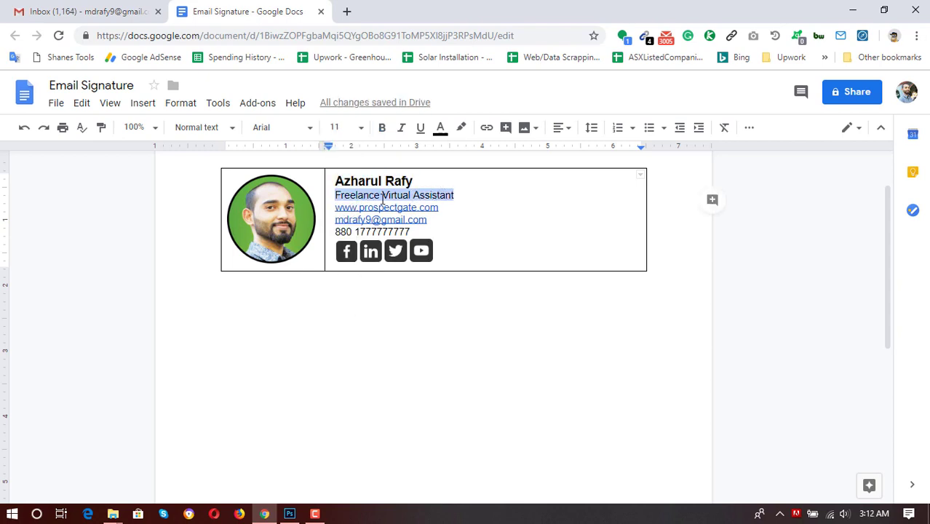
{"action": "left_click", "coordinate": [359, 130]}
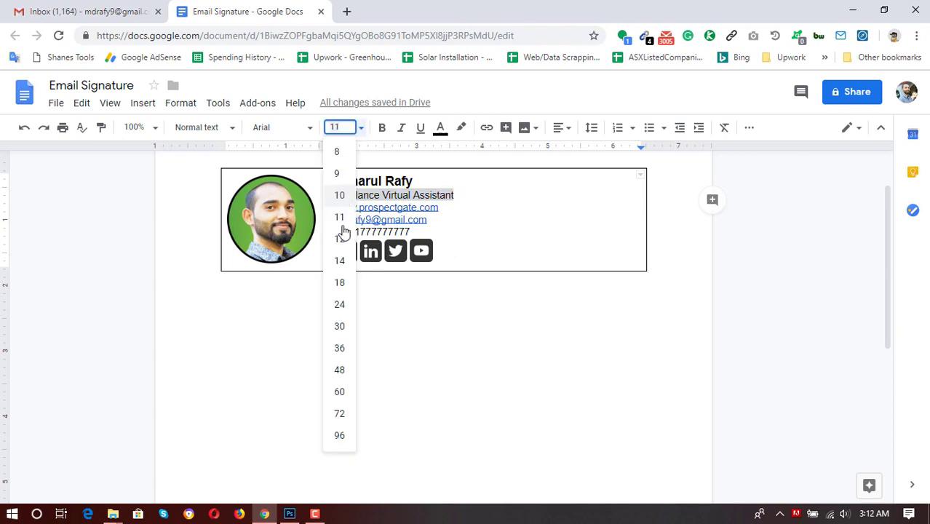
{"action": "left_click", "coordinate": [348, 240]}
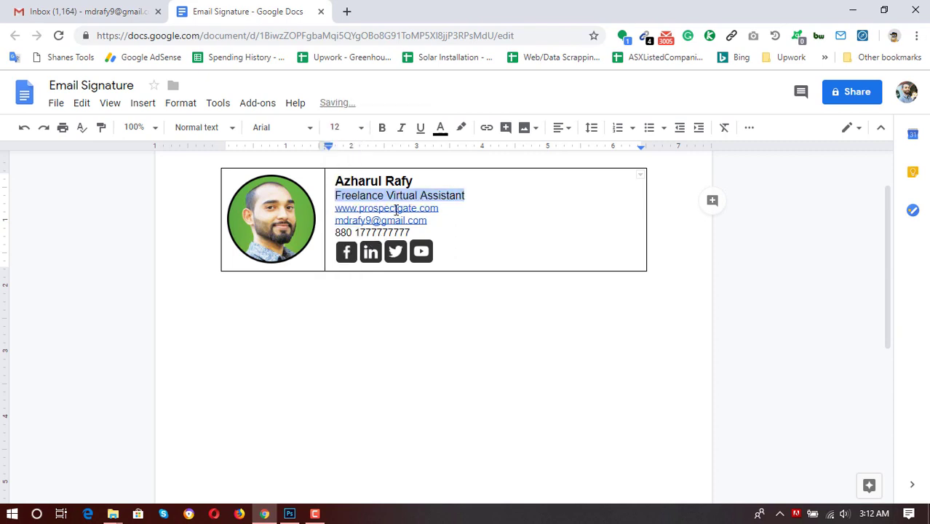
{"action": "left_click", "coordinate": [486, 202]}
Check the addresses of the website and email links.
{"action": "left_click", "coordinate": [441, 211]}
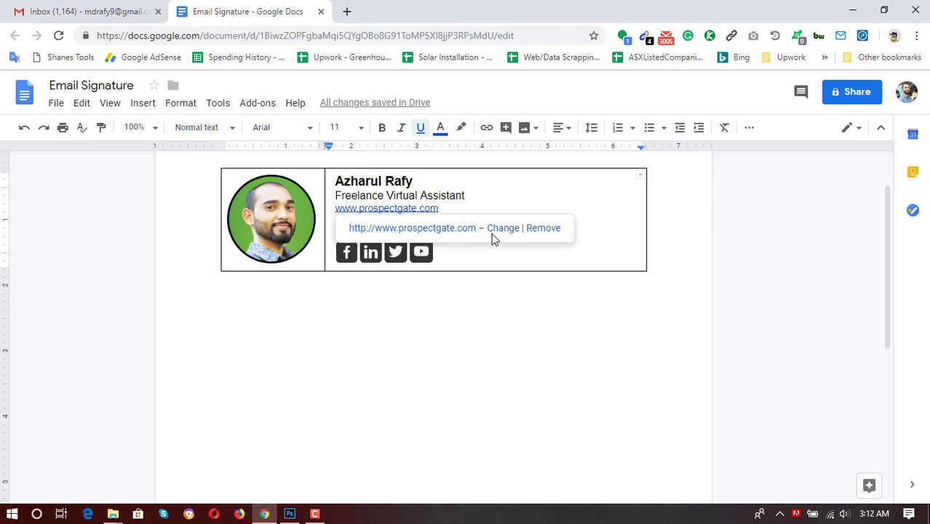
{"action": "left_click", "coordinate": [447, 195]}
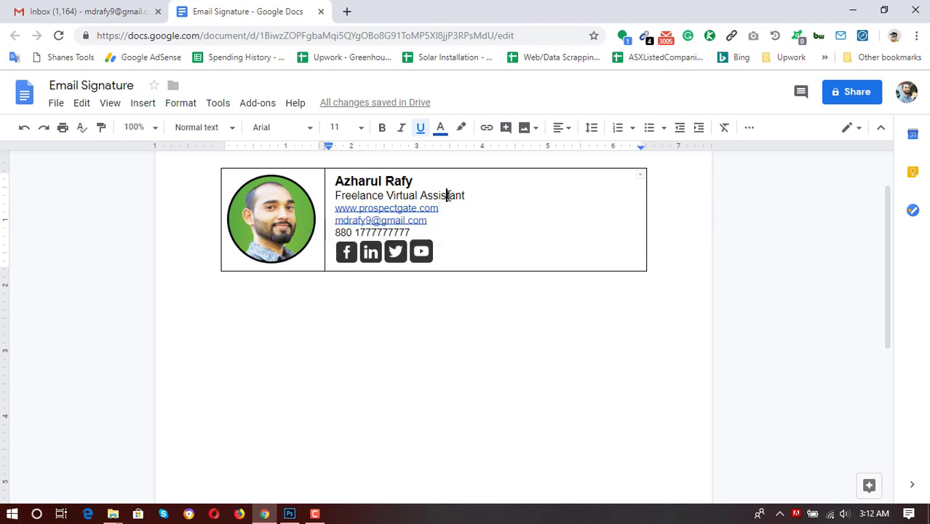
{"action": "left_click", "coordinate": [388, 223]}
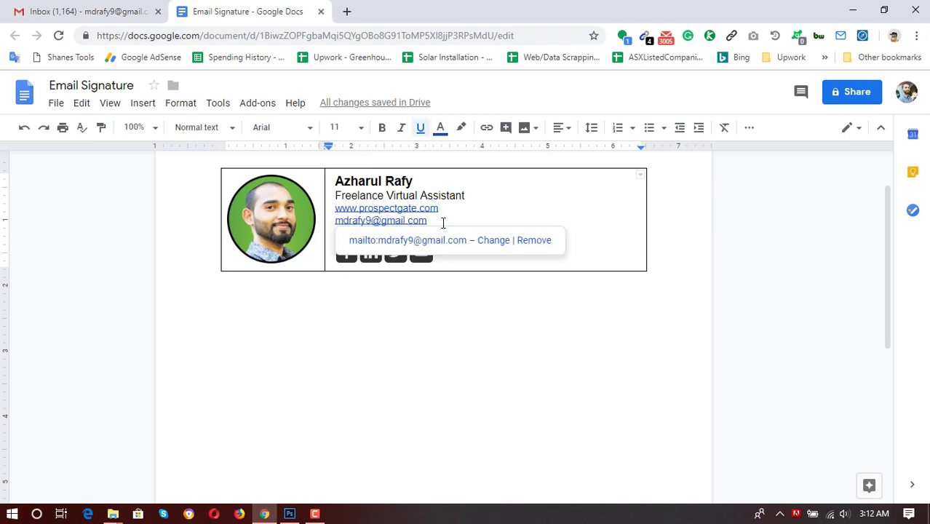
{"action": "left_click", "coordinate": [466, 196]}
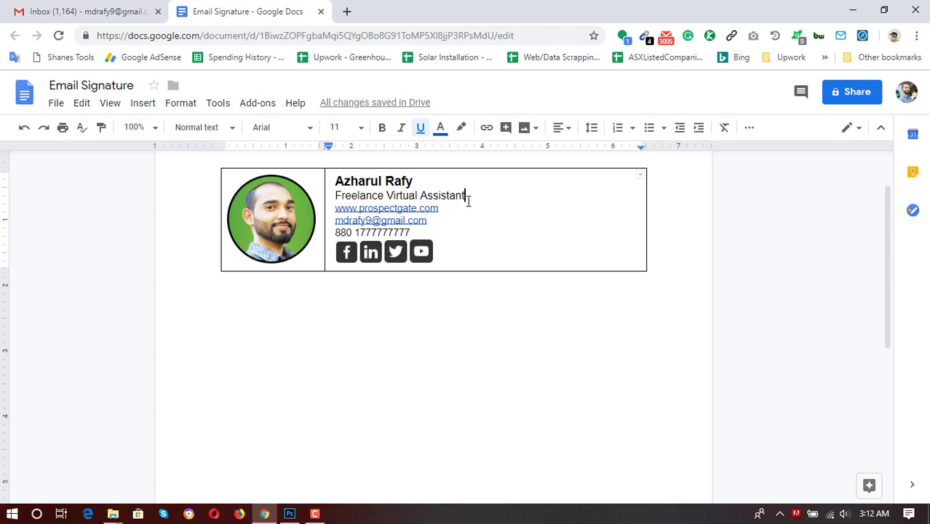
Colour the name dark green.
{"action": "left_click_drag", "start_coordinate": [469, 196], "coordinate": [338, 179]}
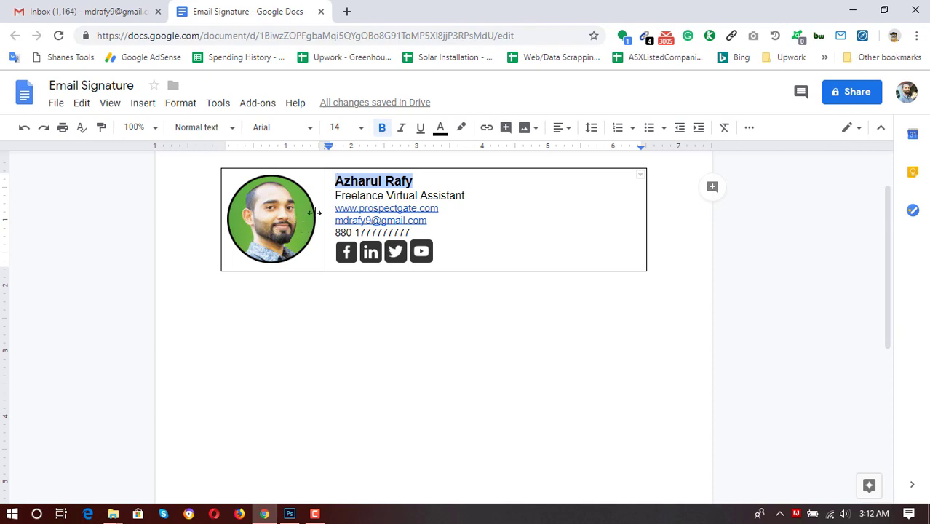
{"action": "left_click", "coordinate": [440, 134]}
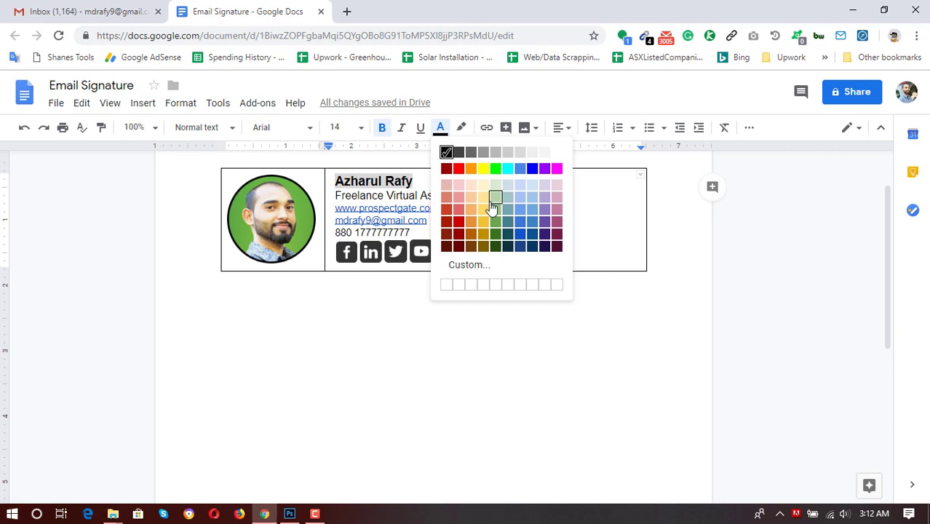
{"action": "left_click", "coordinate": [496, 223]}
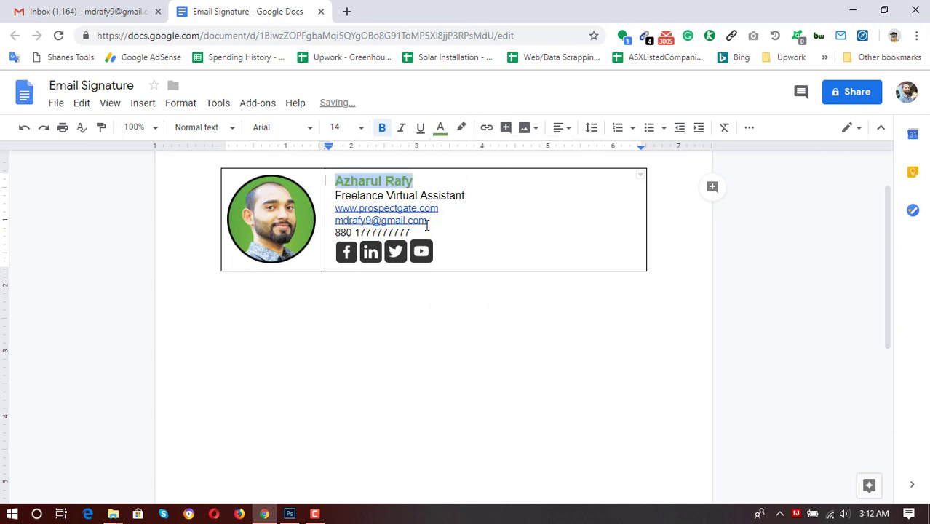
{"action": "left_click", "coordinate": [396, 197]}
{"action": "left_click_drag", "start_coordinate": [414, 182], "coordinate": [349, 178]}
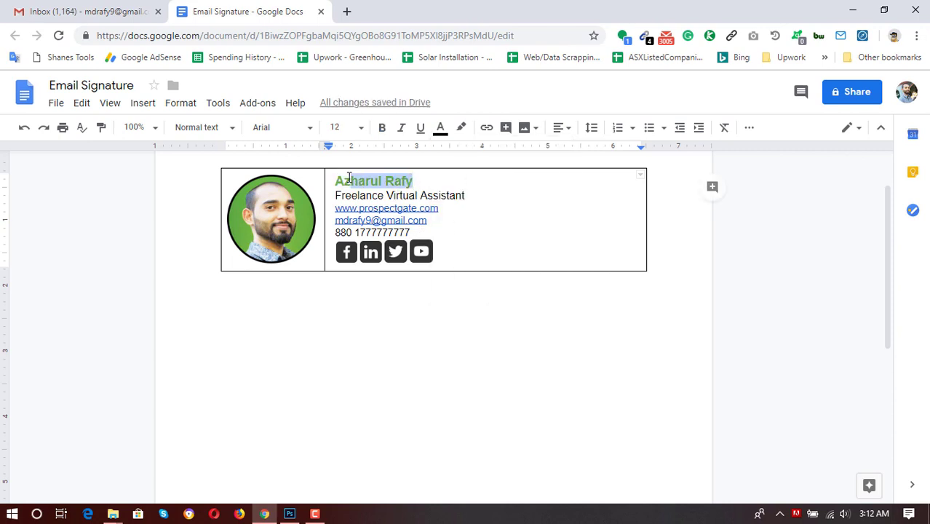
{"action": "left_click", "coordinate": [440, 127]}
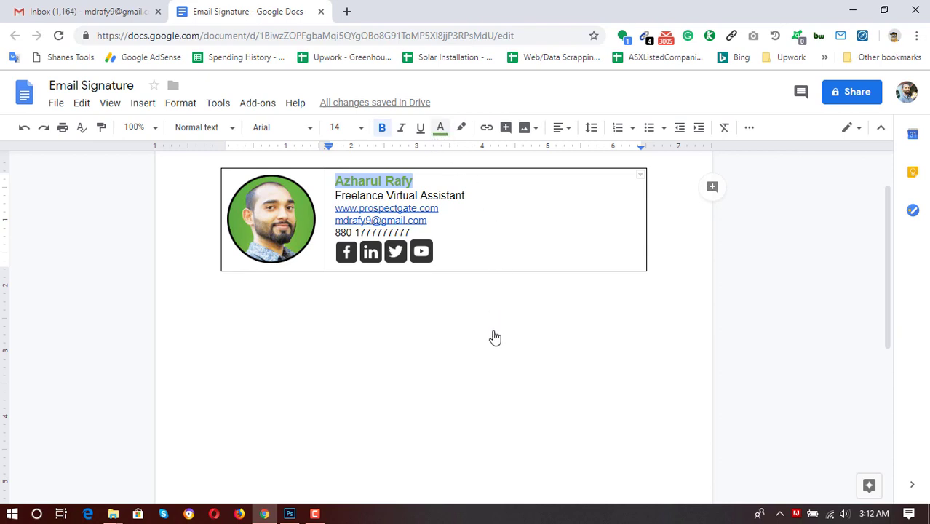
{"action": "left_click", "coordinate": [495, 245]}
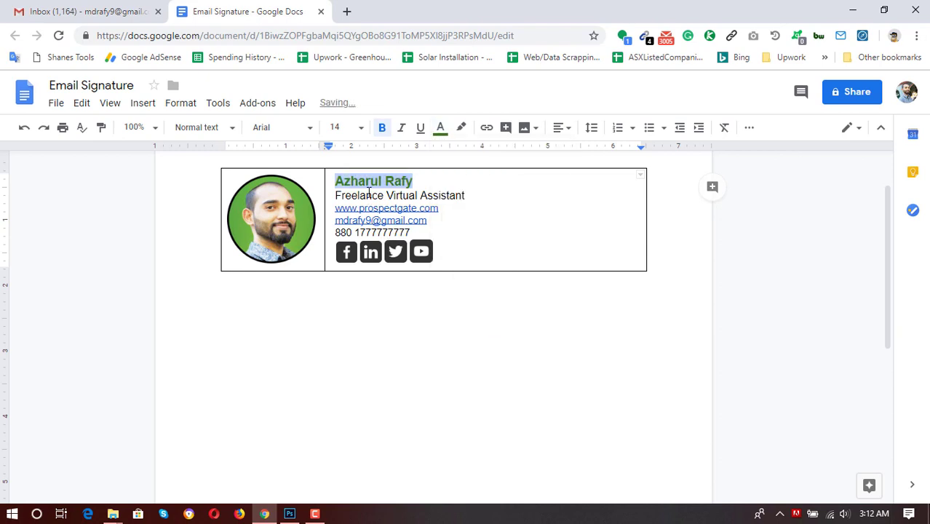
{"action": "left_click", "coordinate": [366, 195]}
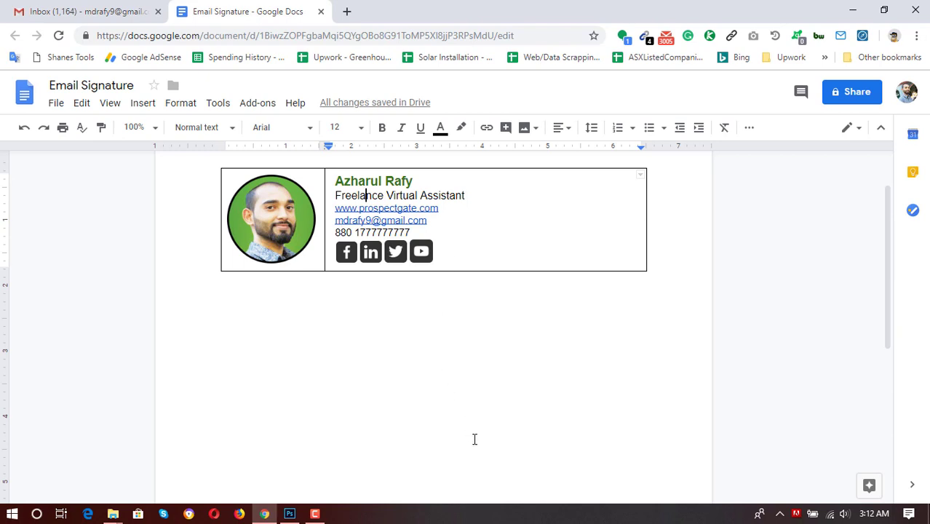
{"action": "left_click_drag", "start_coordinate": [442, 208], "coordinate": [335, 209]}
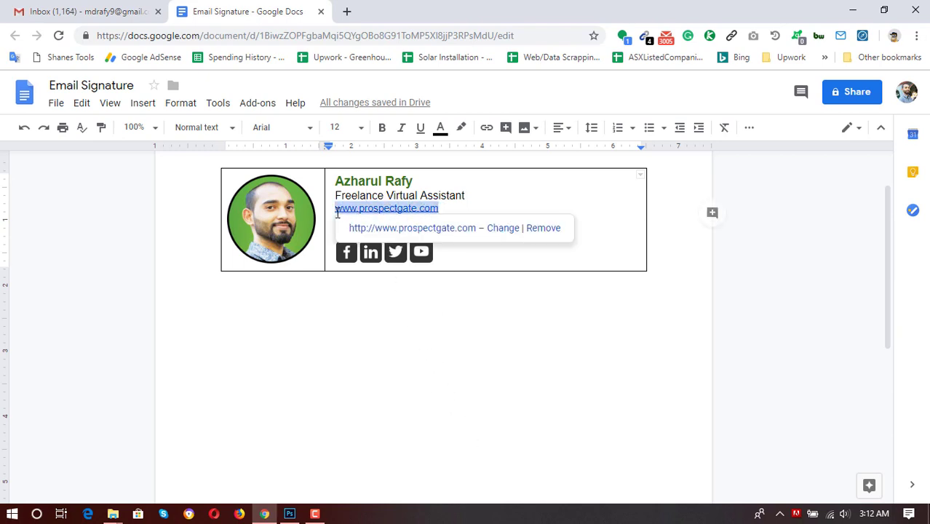
{"action": "left_click", "coordinate": [383, 134]}
{"action": "left_click", "coordinate": [408, 192]}
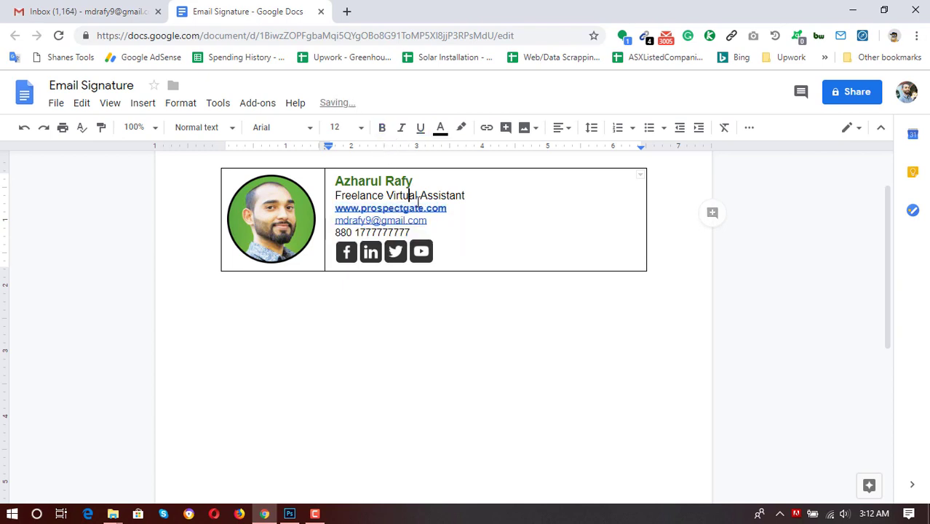
{"action": "double_click", "coordinate": [342, 221]}
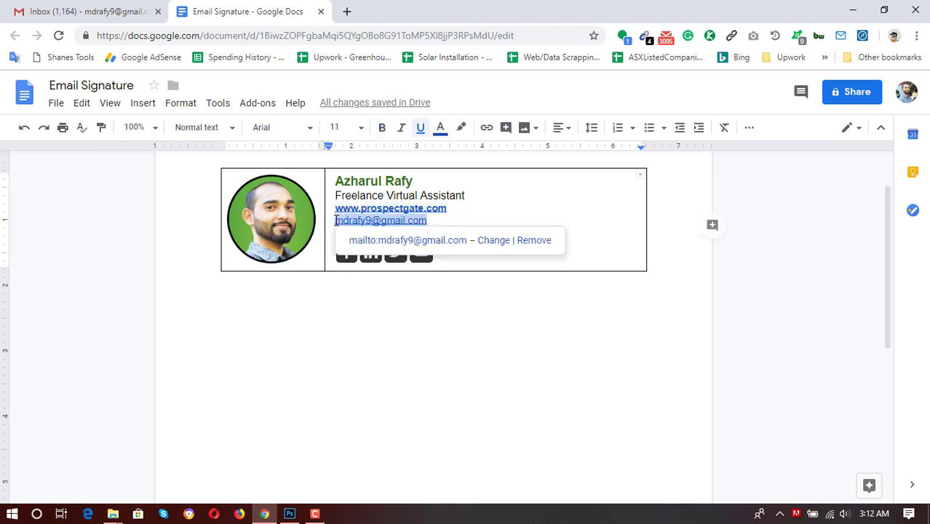
{"action": "left_click", "coordinate": [335, 221]}
{"action": "mouse_move", "coordinate": [338, 220]}
{"action": "left_mouse_down"}
{"action": "mouse_move", "coordinate": [408, 208]}
{"action": "mouse_move", "coordinate": [427, 221]}
{"action": "left_mouse_up"}
{"action": "key", "text": "ctrl+b"}
Put a + in front of the 880 phone number.
{"action": "key", "text": "BackSpace"}
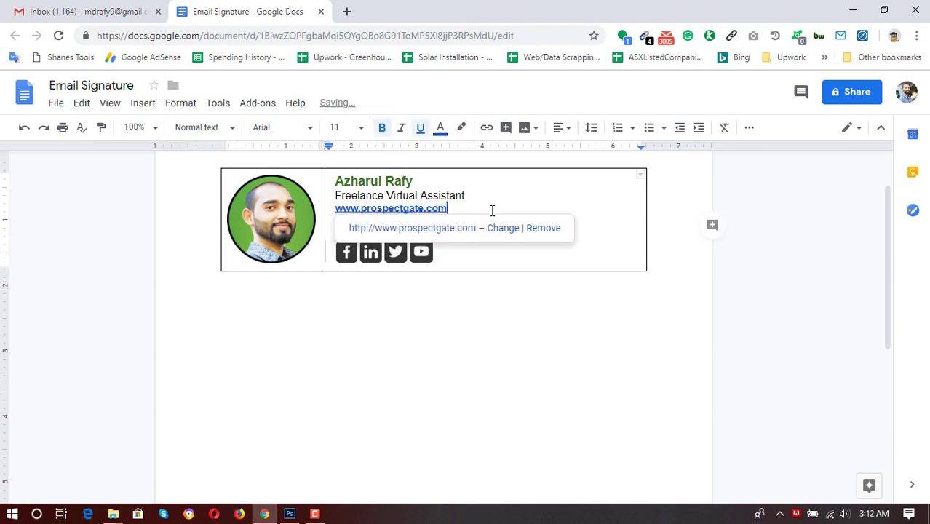
{"action": "left_click", "coordinate": [478, 252]}
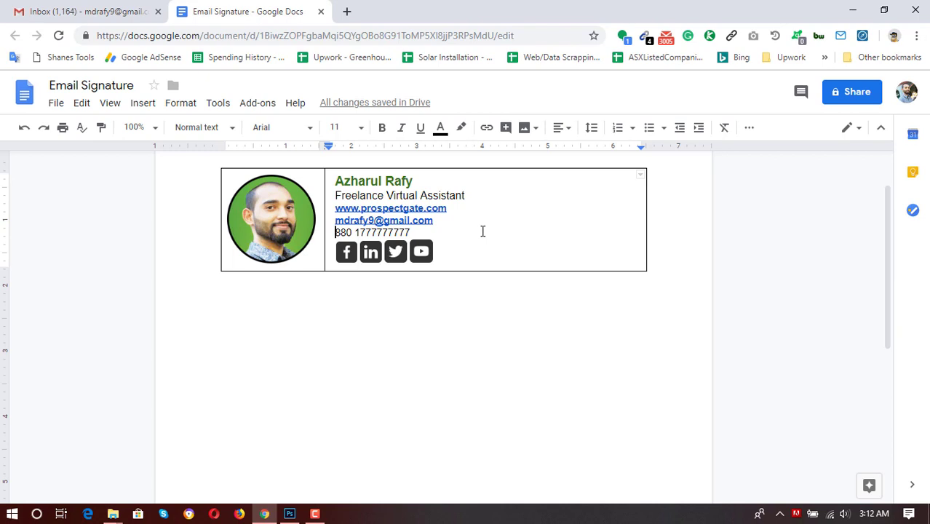
{"action": "type", "text": "+"}
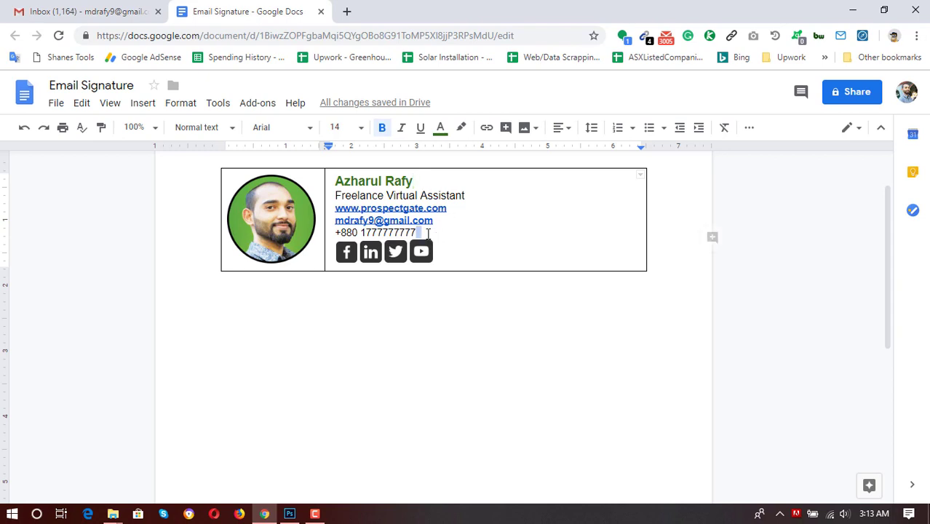
Apply 1.15 line spacing to all the signature text lines.
{"action": "mouse_move", "coordinate": [418, 232]}
{"action": "left_mouse_down"}
{"action": "mouse_move", "coordinate": [341, 211]}
{"action": "mouse_move", "coordinate": [347, 182]}
{"action": "mouse_move", "coordinate": [336, 179]}
{"action": "left_mouse_up"}
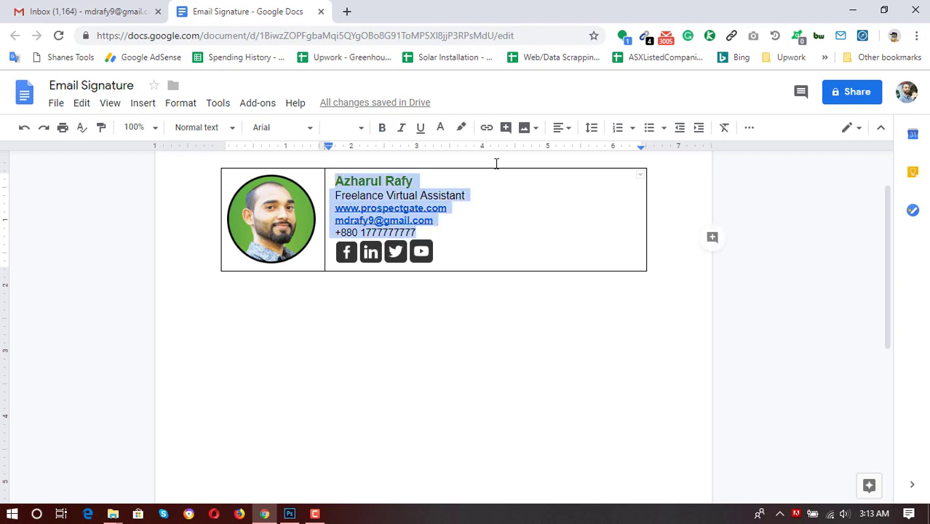
{"action": "left_click", "coordinate": [593, 130]}
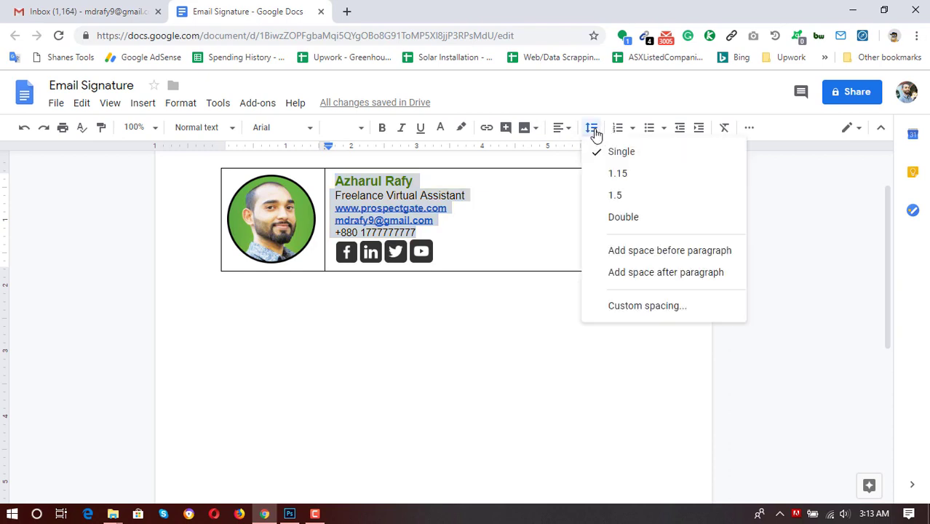
{"action": "left_click", "coordinate": [618, 175]}
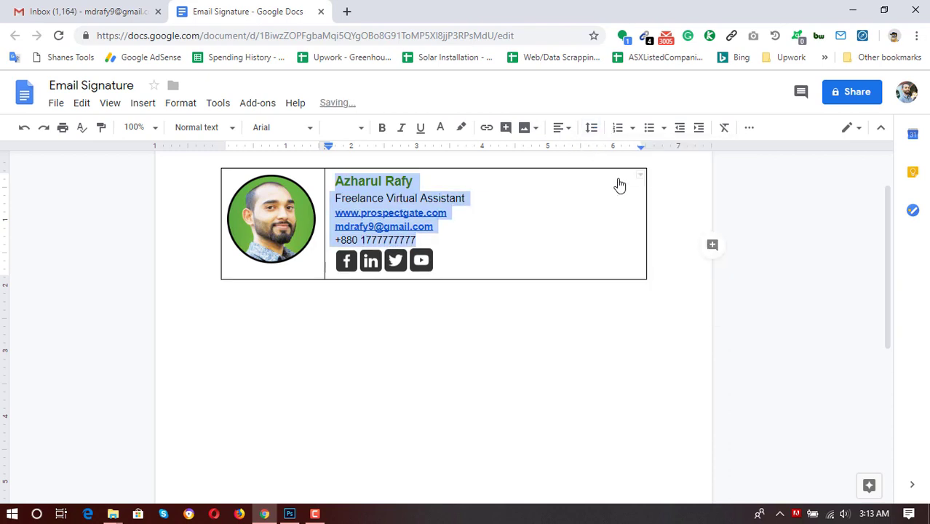
{"action": "left_click", "coordinate": [451, 231]}
{"action": "left_click", "coordinate": [484, 212]}
Set the website, email and phone lines to 12 pt.
{"action": "left_click", "coordinate": [508, 198]}
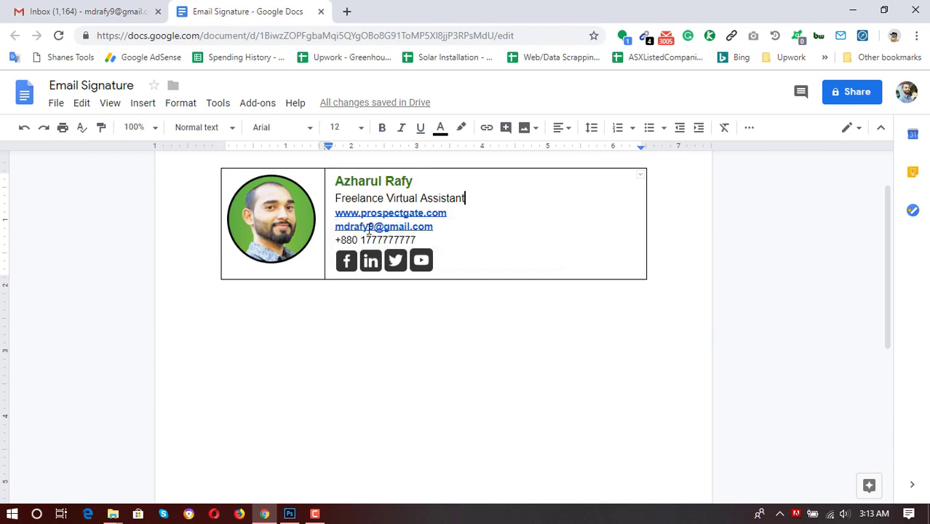
{"action": "left_click_drag", "start_coordinate": [336, 212], "coordinate": [428, 243]}
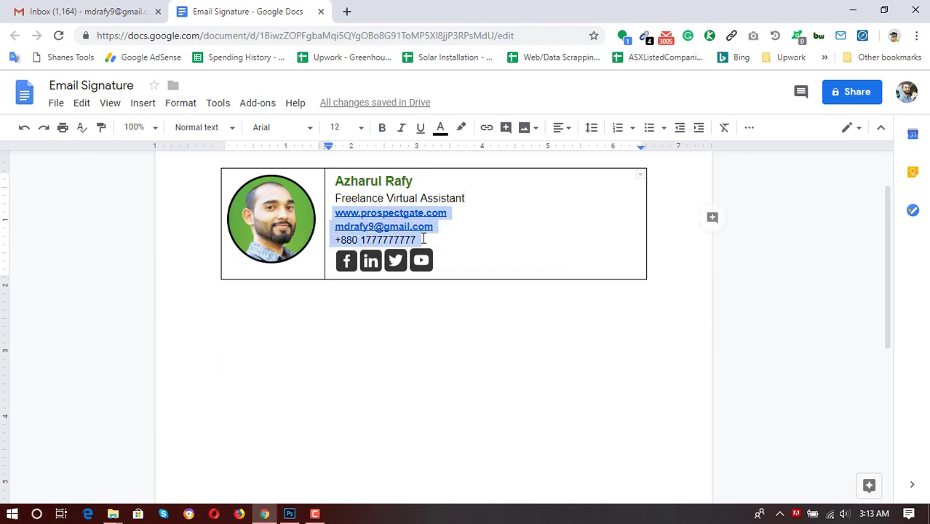
{"action": "left_click", "coordinate": [360, 129]}
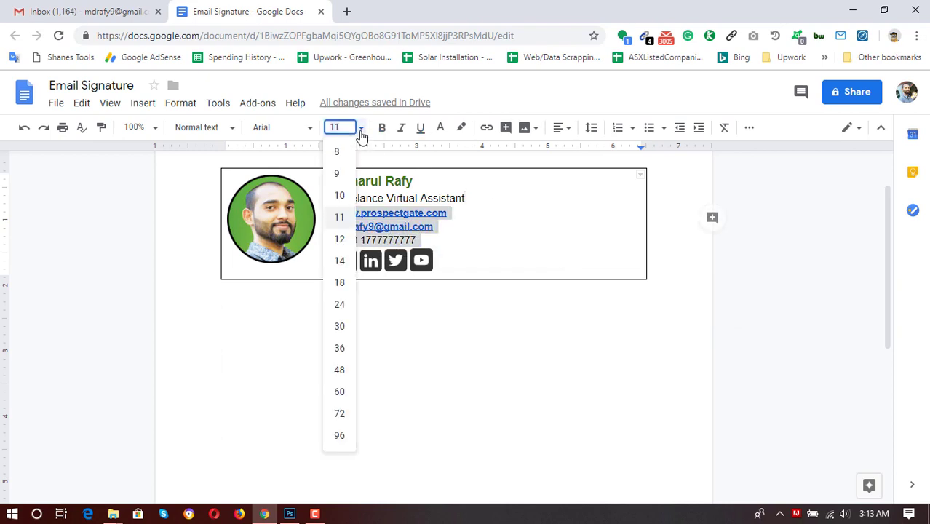
{"action": "left_click", "coordinate": [339, 240]}
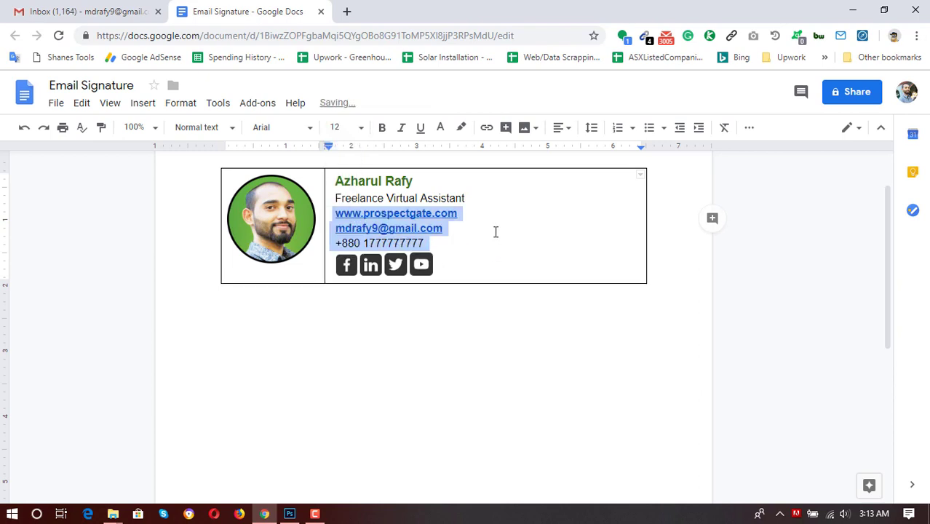
{"action": "left_click", "coordinate": [419, 230]}
{"action": "left_click", "coordinate": [502, 198]}
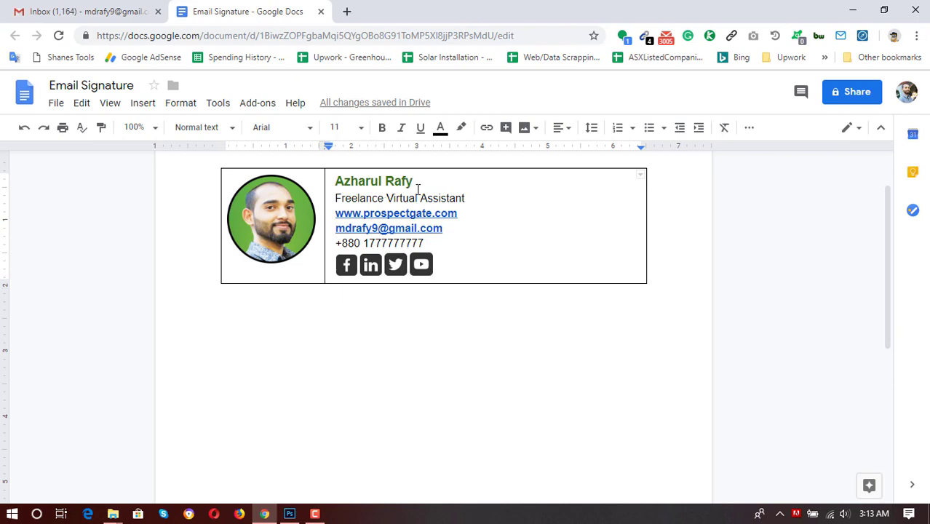
Enlarge the name at the top of the signature to 16 pt.
{"action": "left_click_drag", "start_coordinate": [417, 180], "coordinate": [336, 181]}
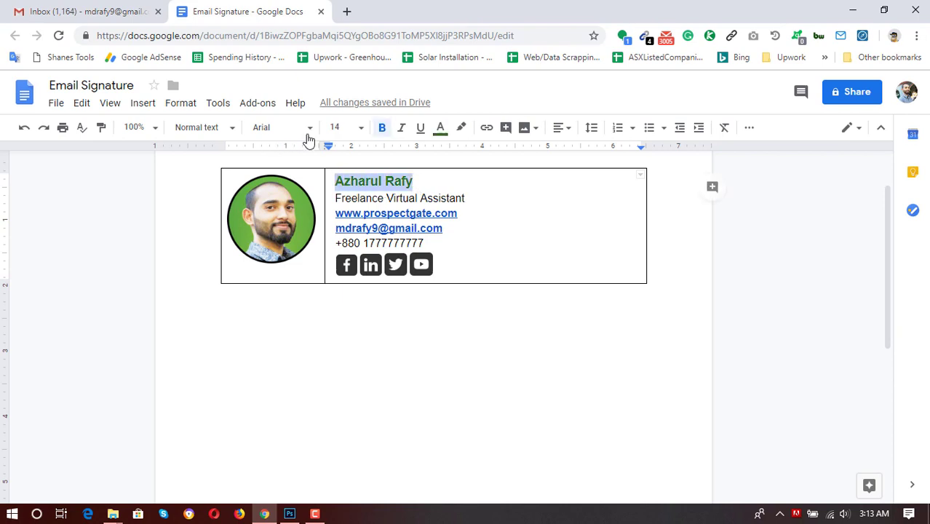
{"action": "left_click", "coordinate": [359, 127]}
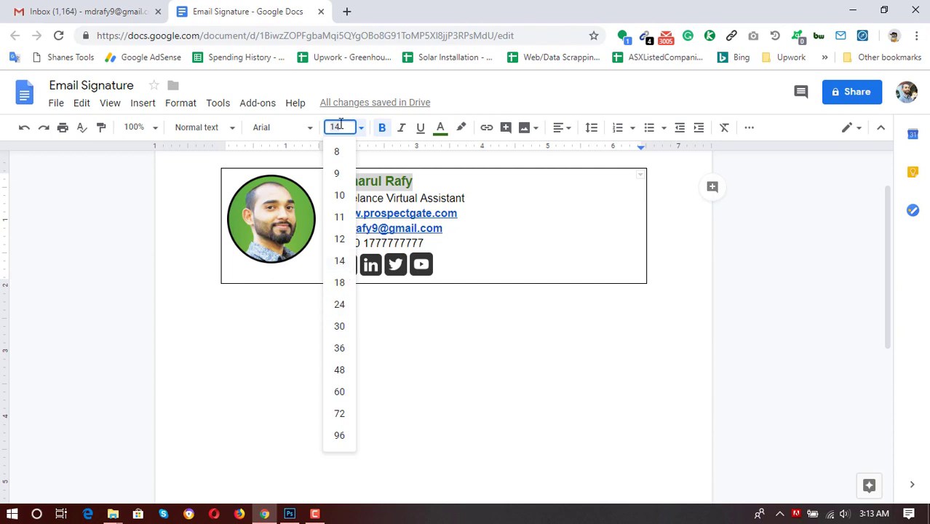
{"action": "type", "text": "16"}
{"action": "key", "text": "Return"}
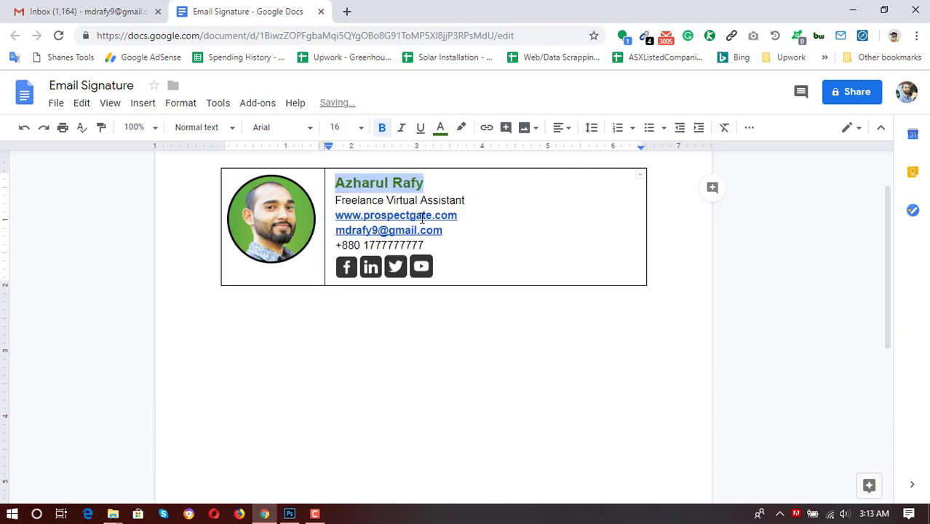
Make the Freelance Virtual Assistant title line bold.
{"action": "left_click_drag", "start_coordinate": [476, 200], "coordinate": [340, 198]}
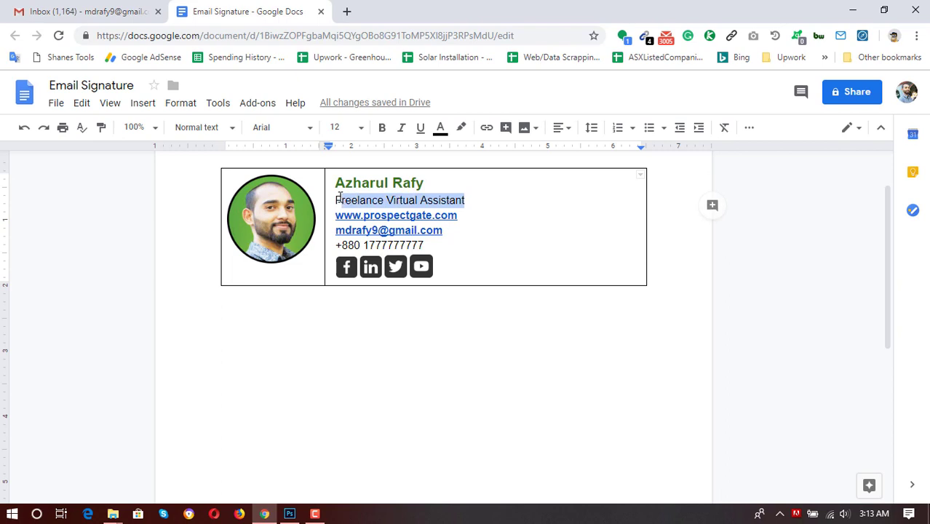
{"action": "key", "text": "ctrl+b"}
{"action": "left_click", "coordinate": [513, 215]}
{"action": "key", "text": "Up"}
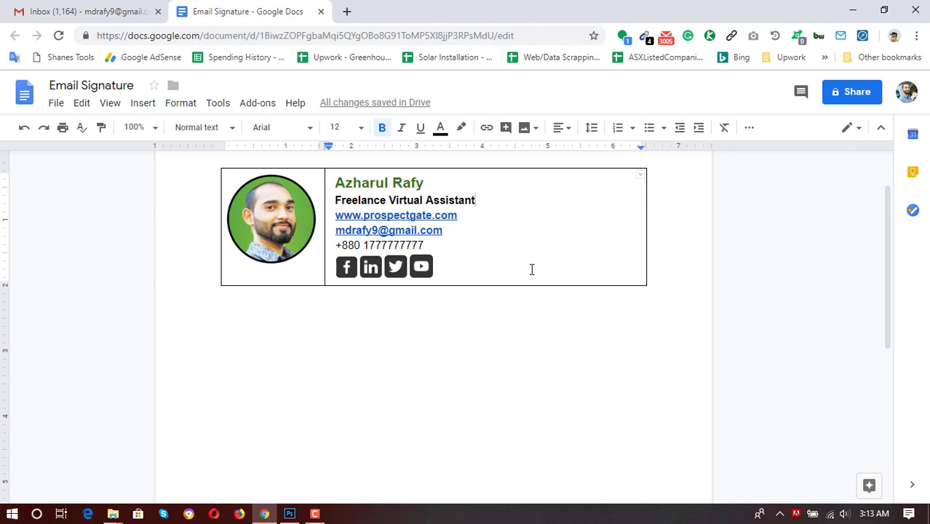
Enlarge the circular profile photo by dragging its corner outward twice.
{"action": "left_click", "coordinate": [300, 255]}
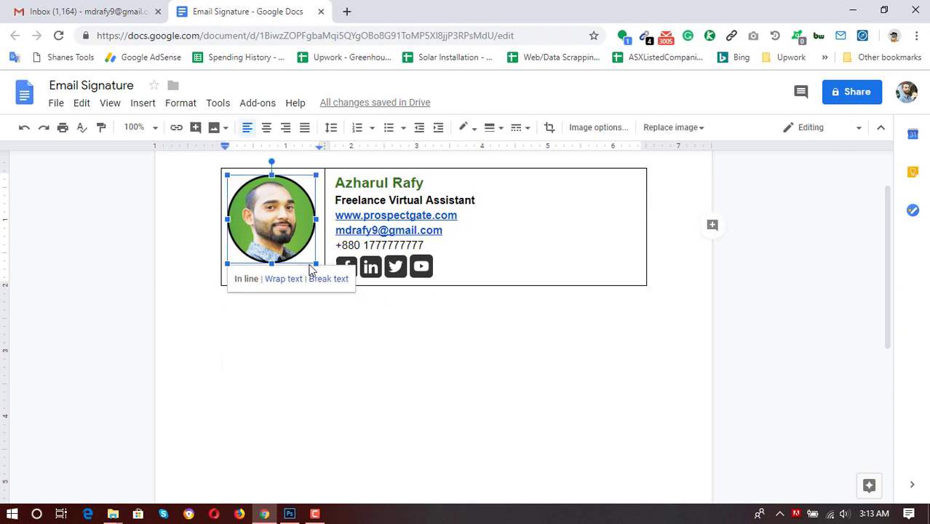
{"action": "left_click_drag", "start_coordinate": [315, 265], "coordinate": [325, 274]}
{"action": "left_click", "coordinate": [332, 304]}
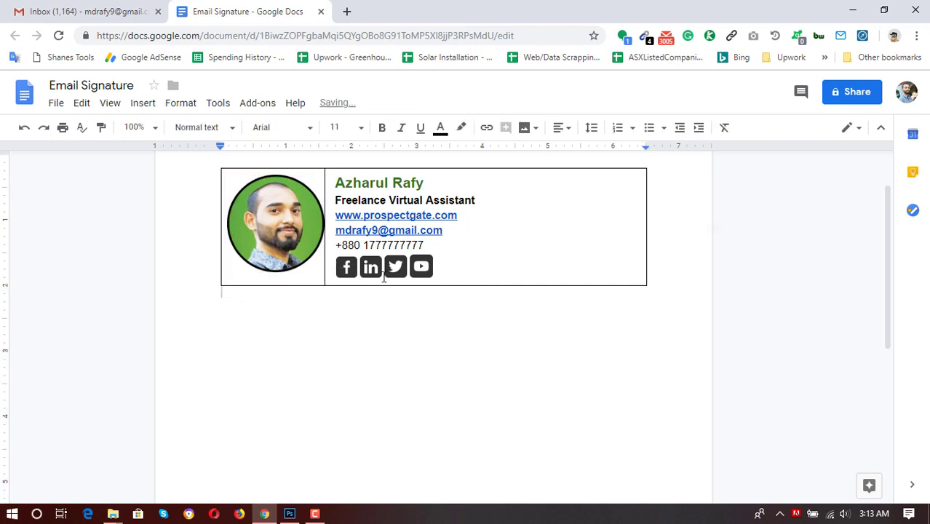
{"action": "left_click", "coordinate": [295, 266]}
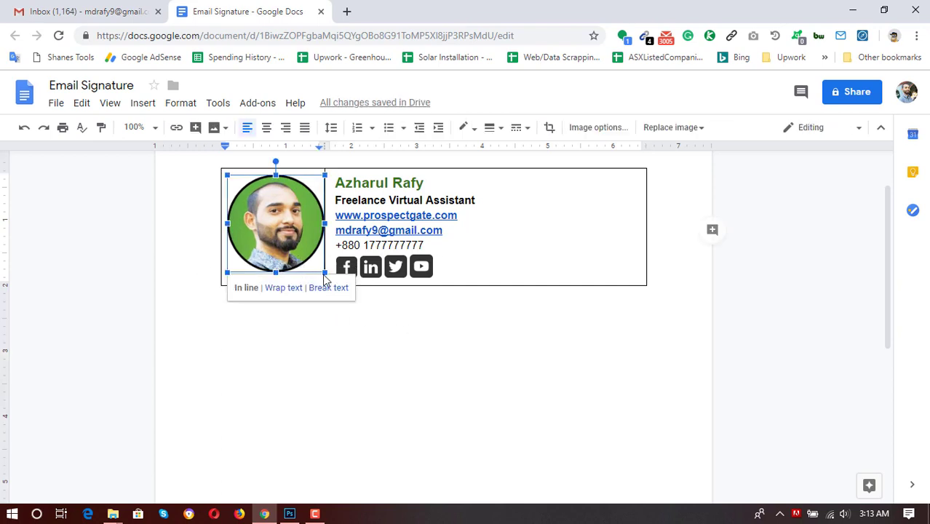
{"action": "left_click_drag", "start_coordinate": [322, 273], "coordinate": [330, 278]}
Widen the photo's table column so the photo fits uncropped.
{"action": "left_click_drag", "start_coordinate": [326, 171], "coordinate": [336, 173]}
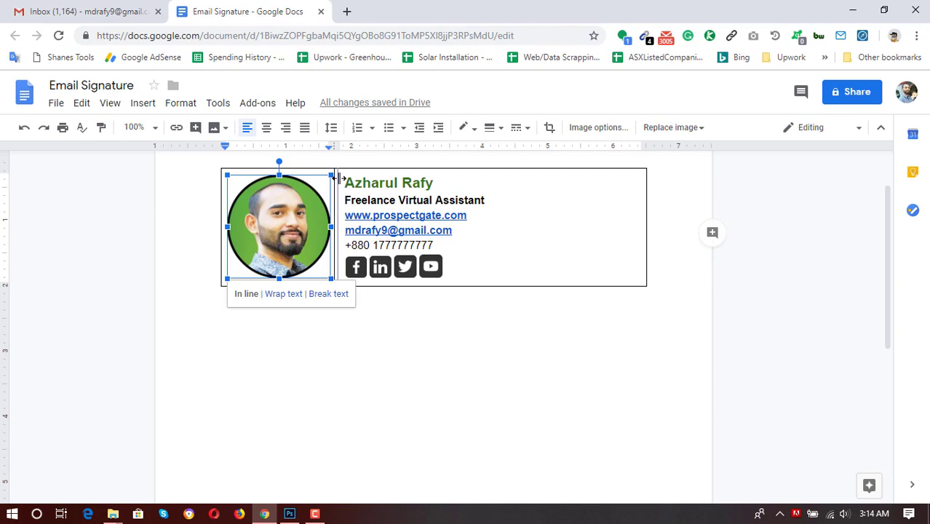
{"action": "left_click_drag", "start_coordinate": [339, 179], "coordinate": [342, 179]}
{"action": "left_click", "coordinate": [480, 286]}
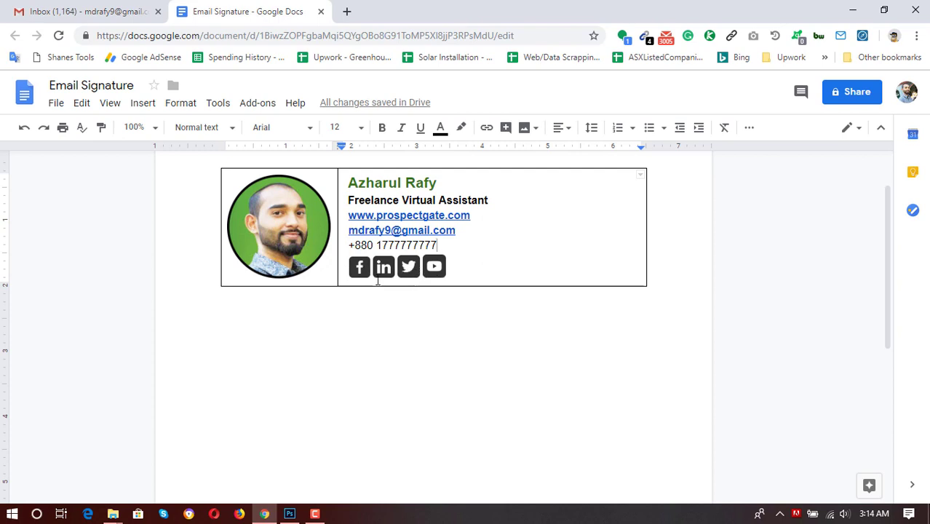
Search Google for the owner's name and open the LinkedIn and YouTube results in background tabs.
{"action": "left_click", "coordinate": [347, 10]}
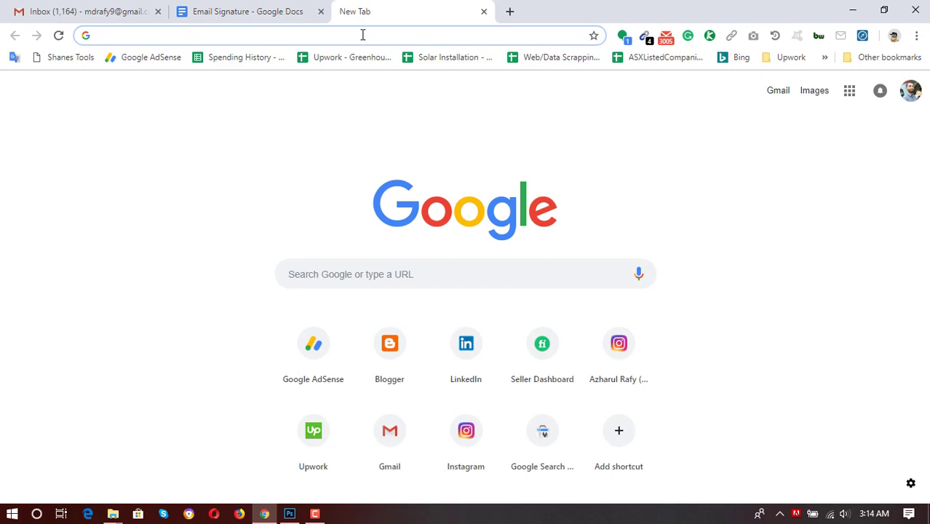
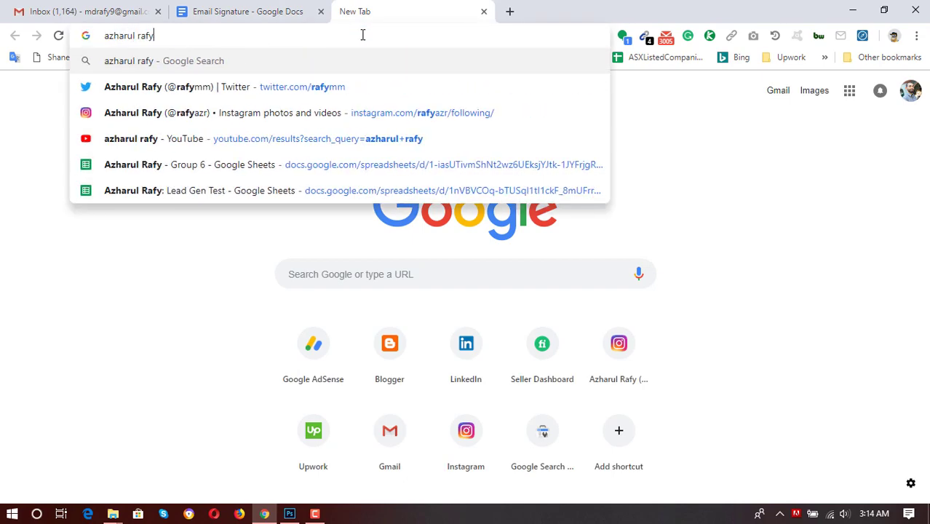
{"action": "key", "text": "Return"}
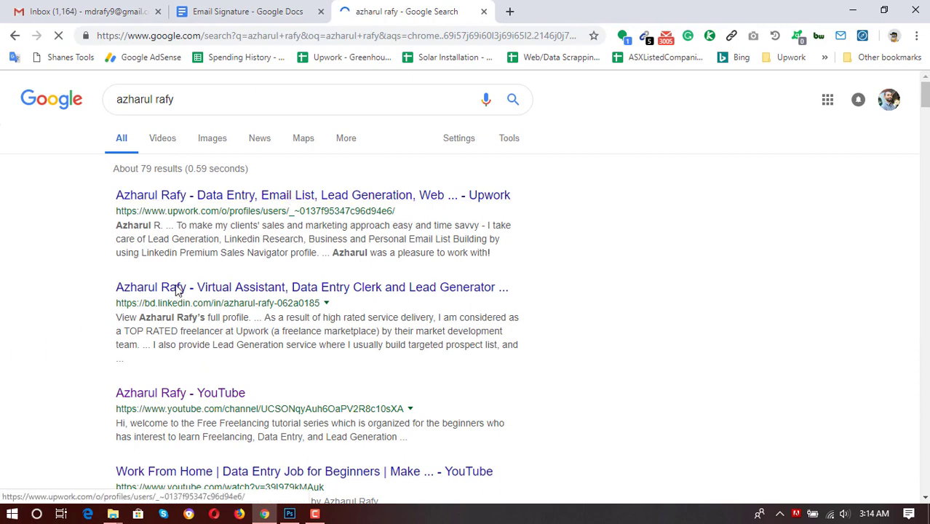
{"action": "middle_click", "coordinate": [167, 393]}
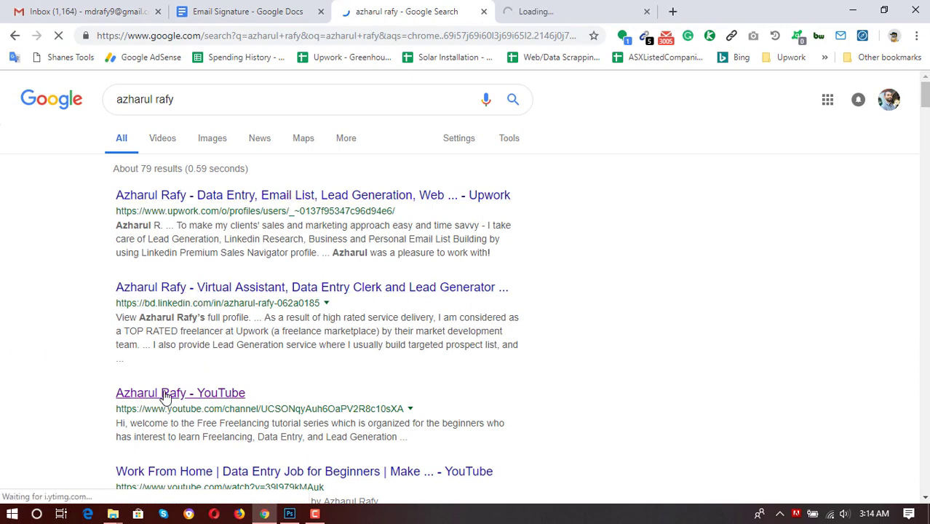
{"action": "middle_click", "coordinate": [165, 394]}
{"action": "scroll", "coordinate": [6, 379], "scroll_direction": "down", "scroll_amount": 3}
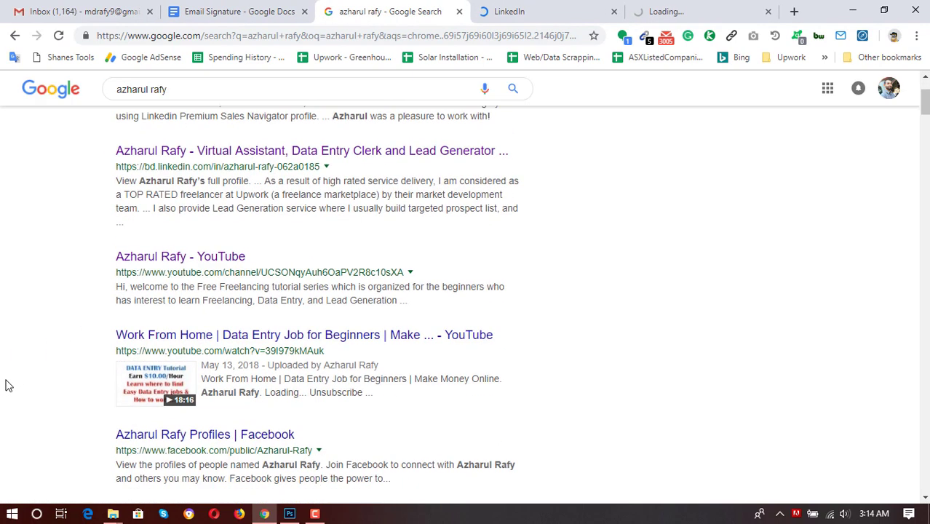
{"action": "scroll", "coordinate": [6, 385], "scroll_direction": "down", "scroll_amount": 3}
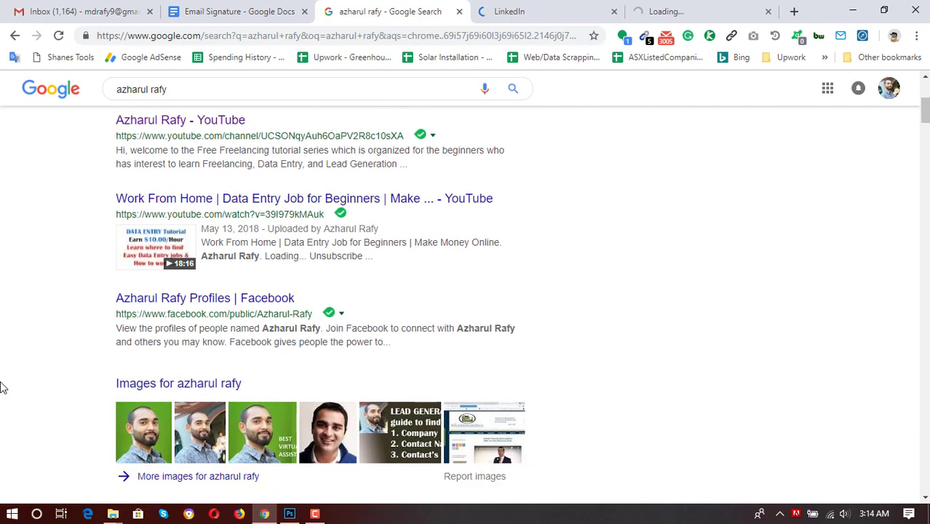
Open the owner's Facebook profile results in new tabs.
{"action": "left_click", "coordinate": [206, 306], "text": "ctrl+shift"}
{"action": "left_click", "coordinate": [292, 20]}
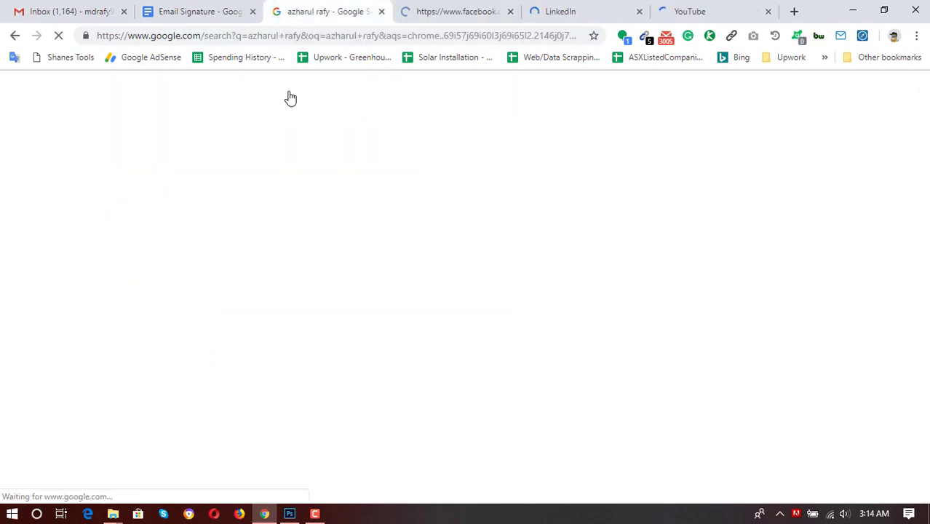
{"action": "scroll", "coordinate": [2, 342], "scroll_direction": "down", "scroll_amount": 2}
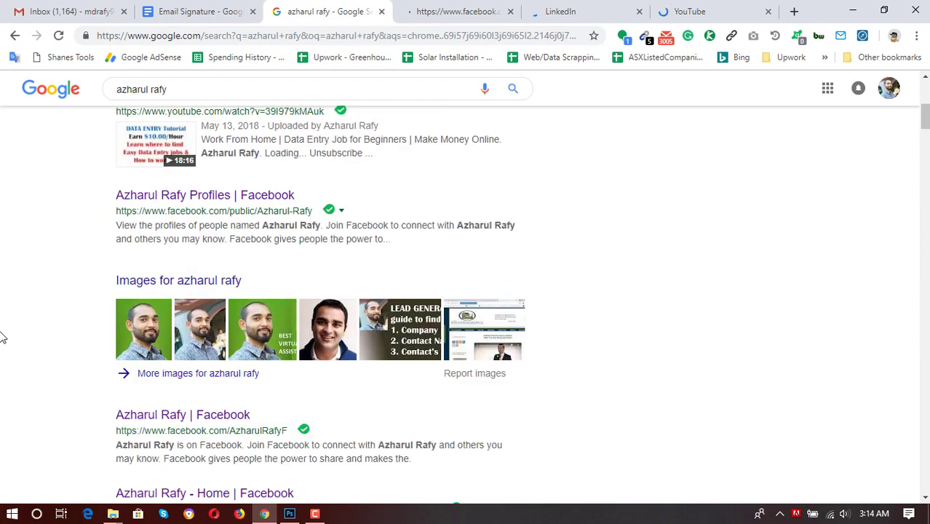
{"action": "scroll", "coordinate": [2, 338], "scroll_direction": "down", "scroll_amount": 2}
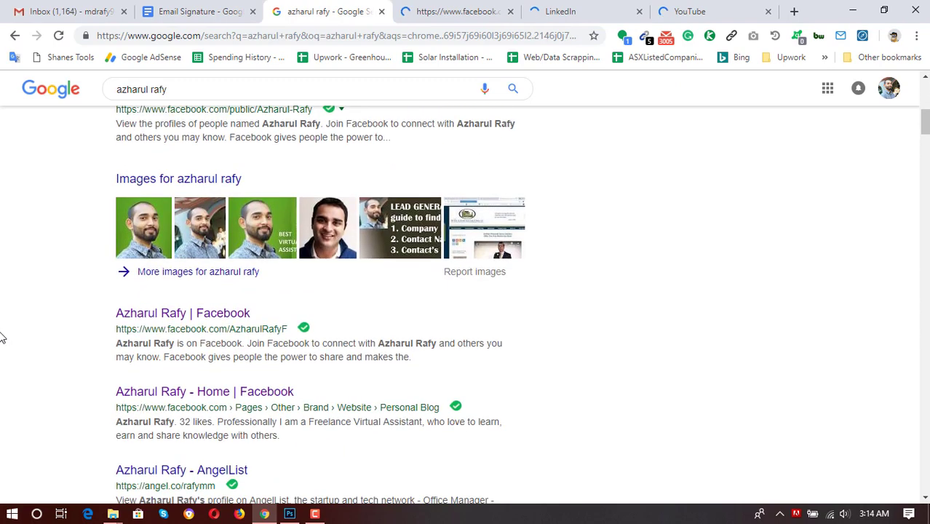
{"action": "left_click", "coordinate": [182, 314], "text": "ctrl+shift"}
{"action": "left_click", "coordinate": [182, 9]}
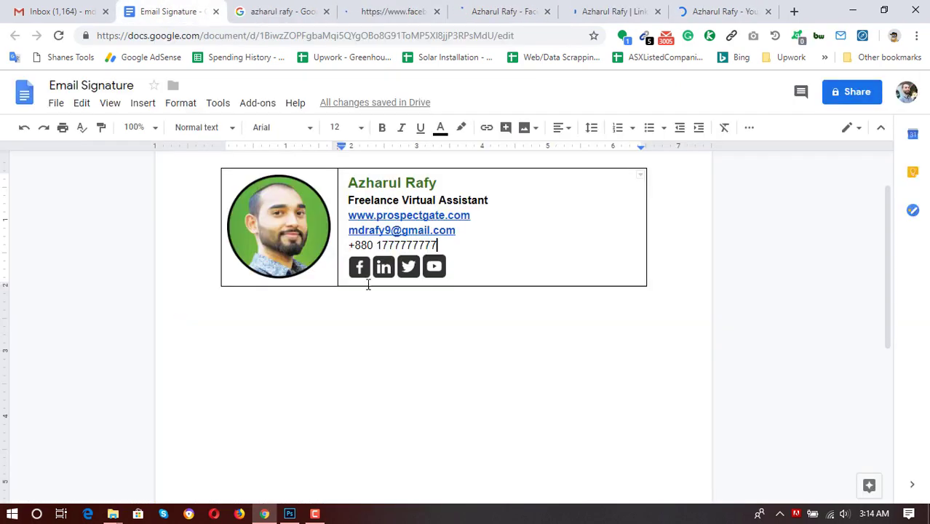
{"action": "left_click", "coordinate": [347, 7]}
{"action": "left_click", "coordinate": [289, 11]}
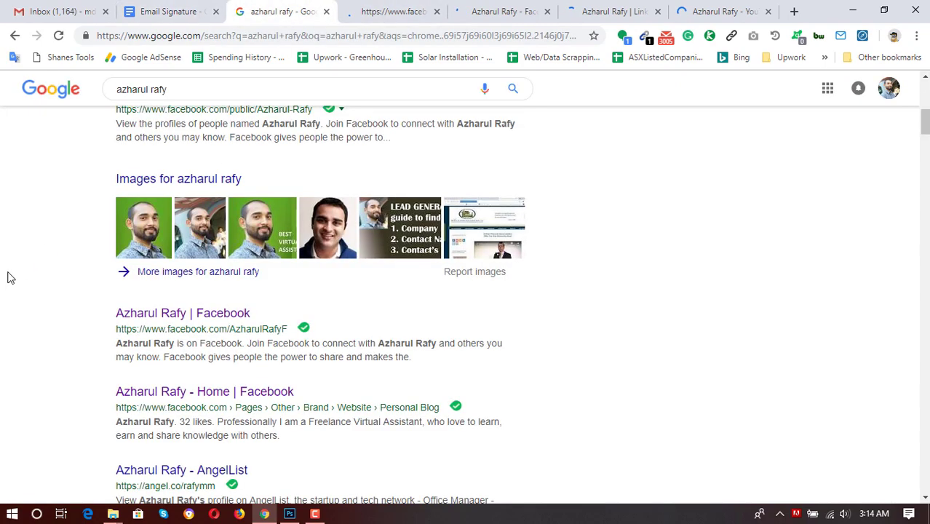
{"action": "scroll", "coordinate": [10, 277], "scroll_direction": "down", "scroll_amount": 2}
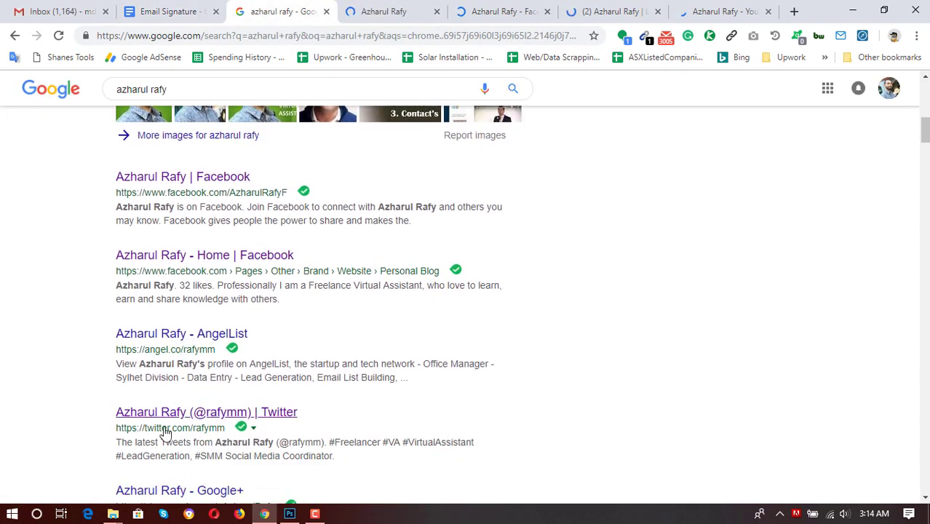
Open the Twitter profile and cut its address from the address bar.
{"action": "left_click", "coordinate": [167, 429]}
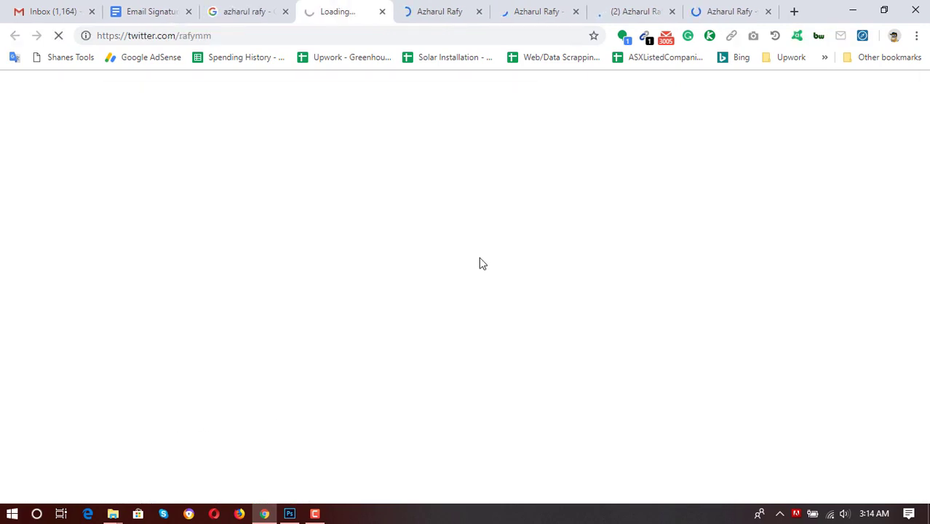
{"action": "left_click", "coordinate": [283, 35]}
{"action": "key", "text": "ctrl+c"}
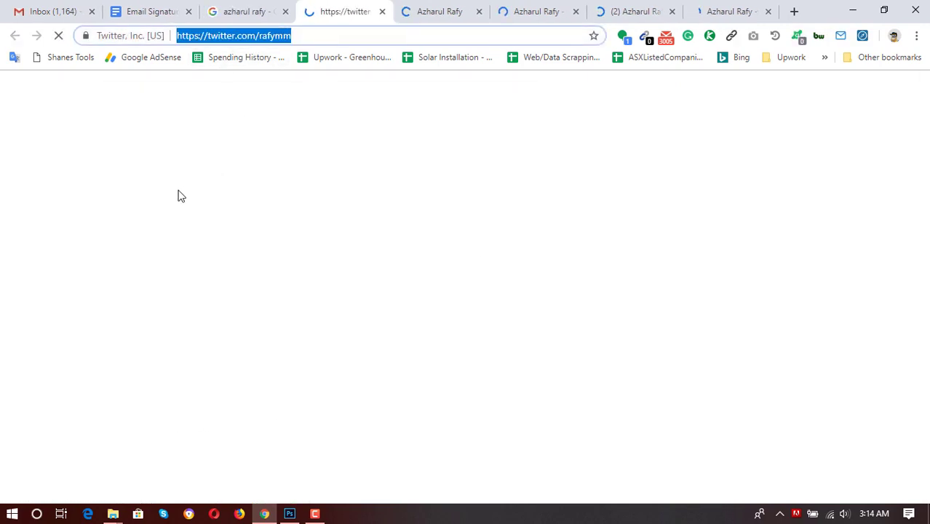
{"action": "key", "text": "BackSpace"}
{"action": "left_click", "coordinate": [149, 11]}
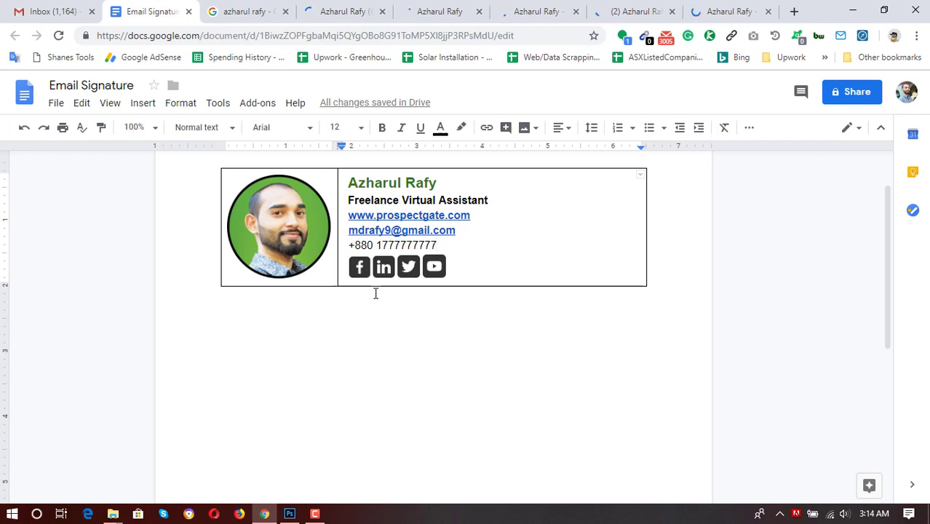
Link the Twitter icon to the pasted Twitter profile address.
{"action": "left_click", "coordinate": [407, 267]}
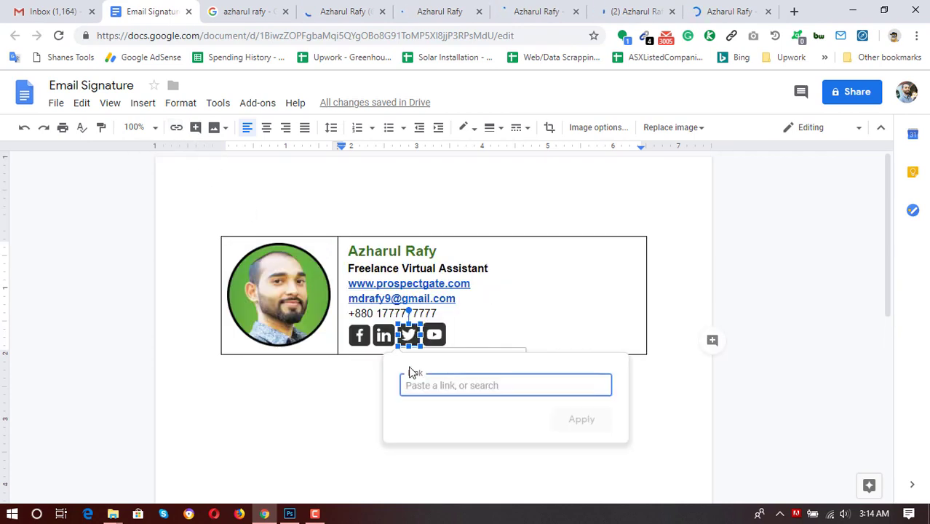
{"action": "key", "text": "ctrl+v"}
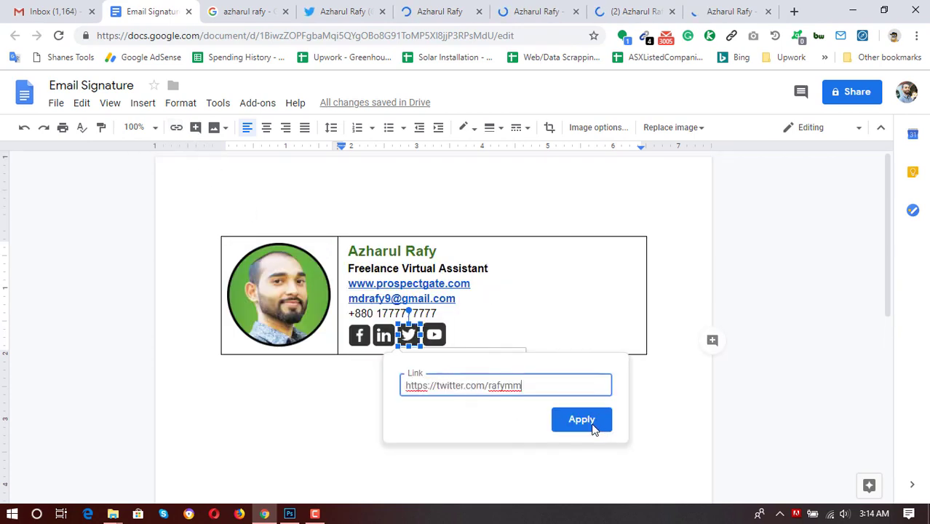
{"action": "left_click", "coordinate": [593, 424]}
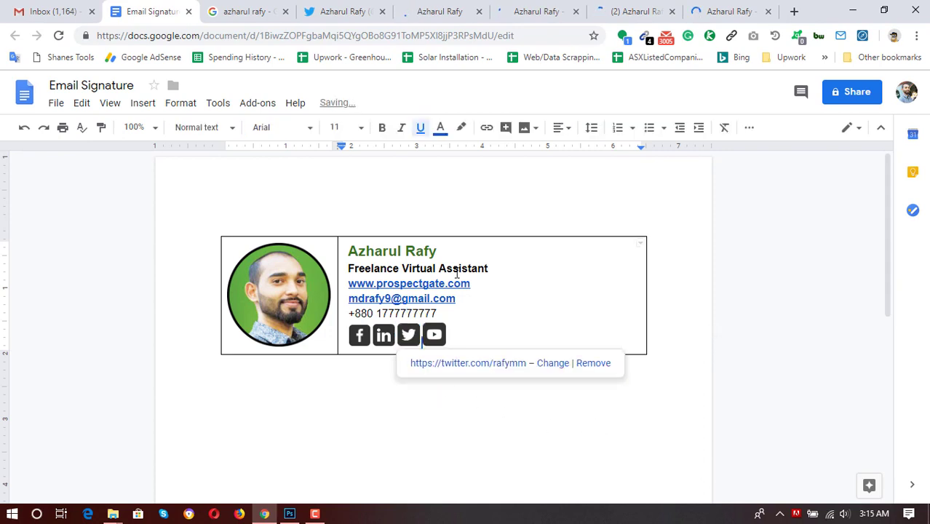
Cut the Facebook profile address from that tab's address bar.
{"action": "left_click", "coordinate": [440, 9]}
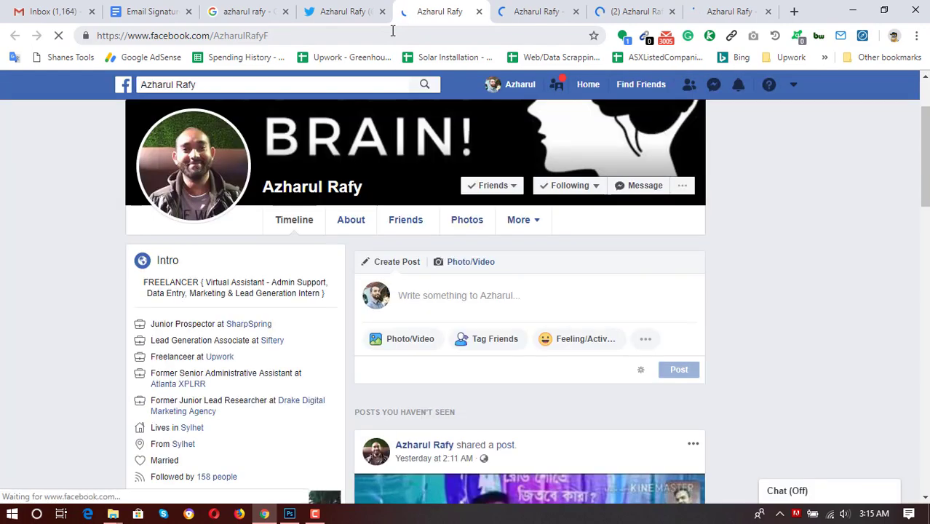
{"action": "left_click", "coordinate": [392, 30]}
{"action": "key", "text": "BackSpace"}
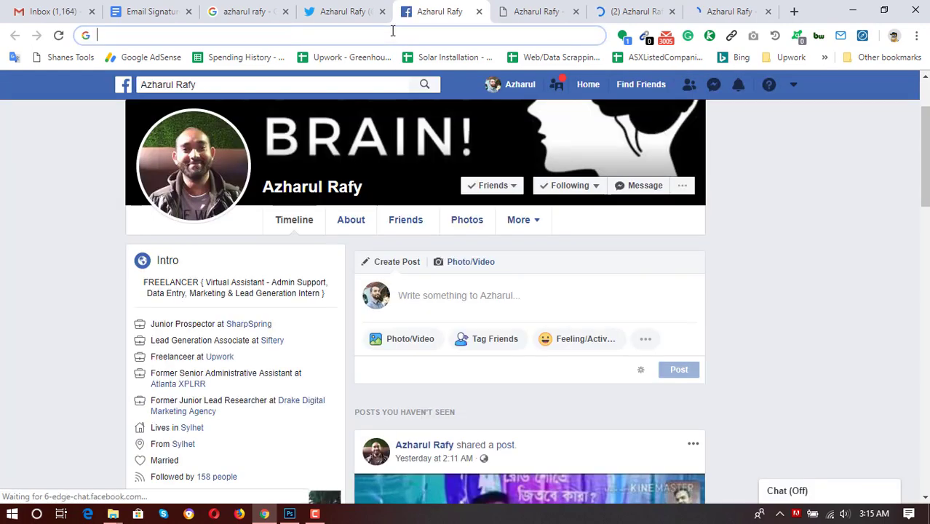
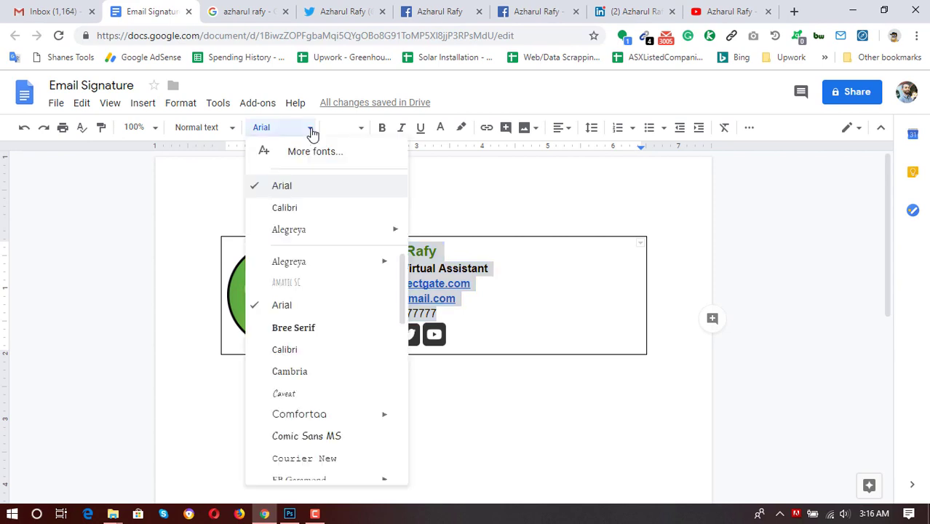
Switch the signature text to Calibri and check the font size of the name line.
{"action": "left_click", "coordinate": [318, 350]}
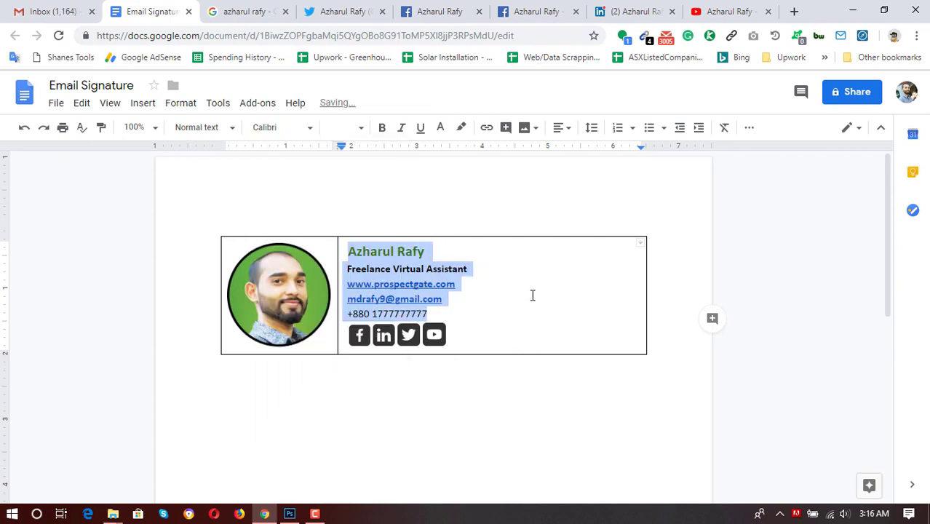
{"action": "left_click", "coordinate": [436, 269]}
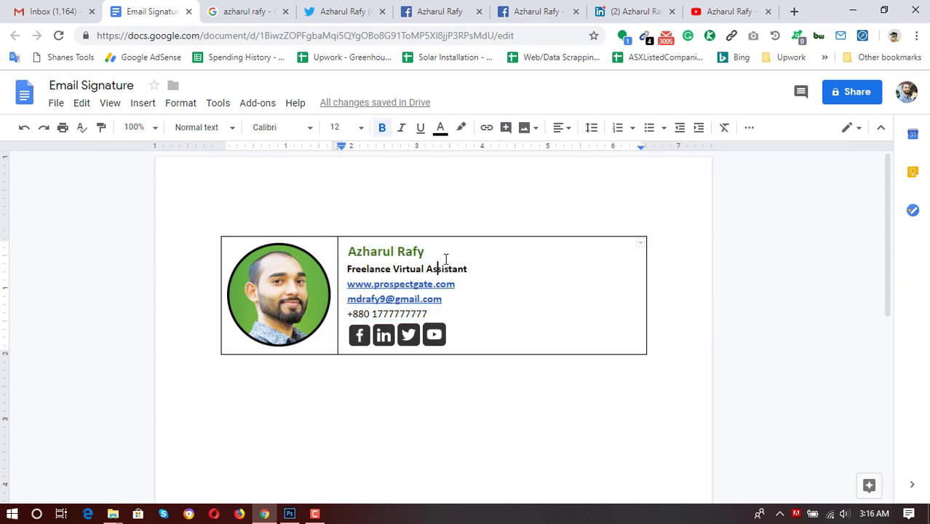
{"action": "left_click_drag", "start_coordinate": [421, 250], "coordinate": [347, 251]}
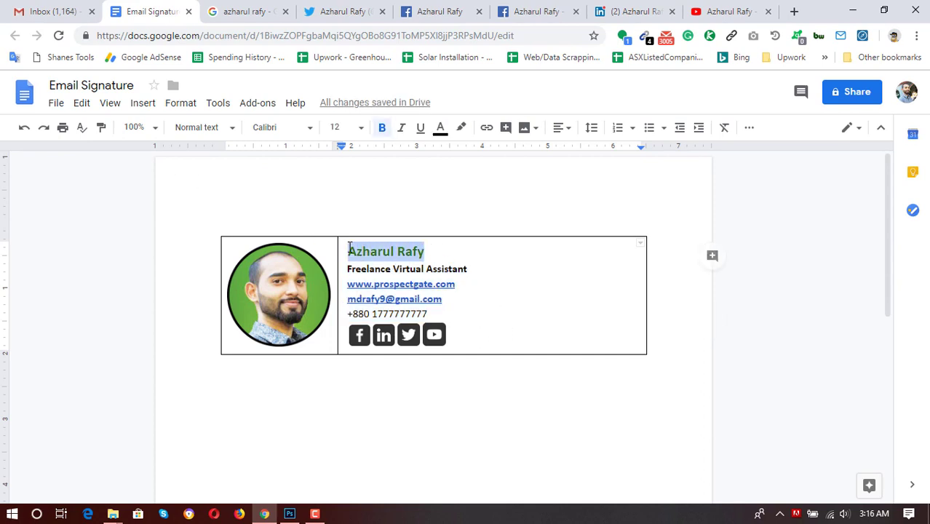
{"action": "left_click", "coordinate": [359, 130]}
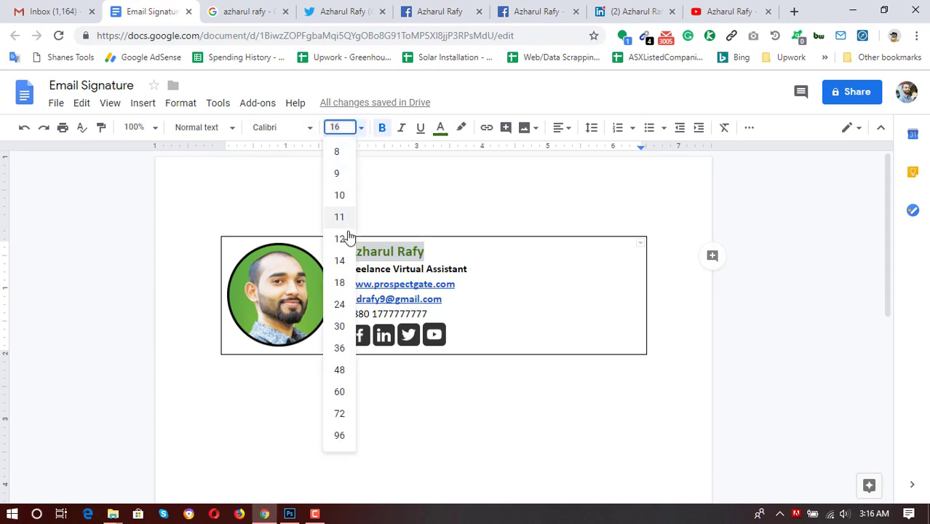
{"action": "left_click", "coordinate": [482, 299]}
{"action": "left_click", "coordinate": [531, 254]}
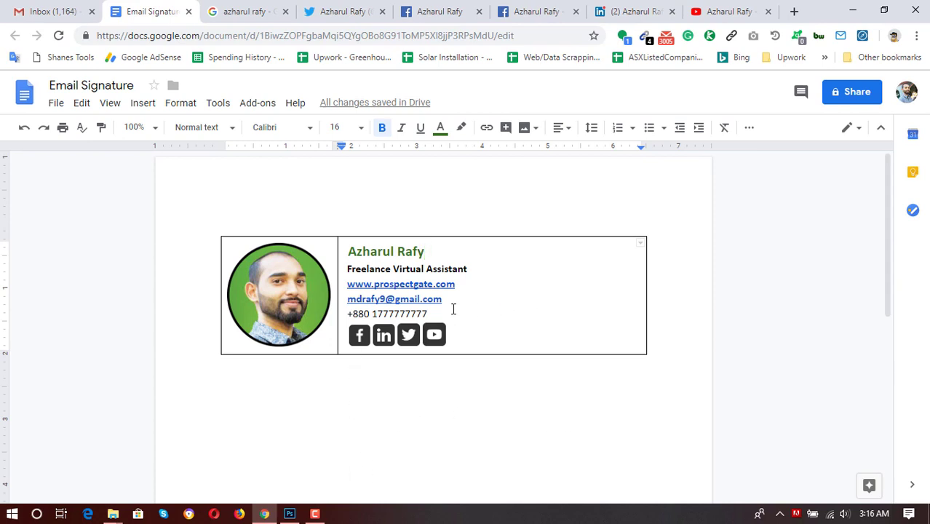
Change all the right-cell signature text to Arial, then view Gmail's compose window.
{"action": "left_click_drag", "start_coordinate": [430, 314], "coordinate": [345, 251]}
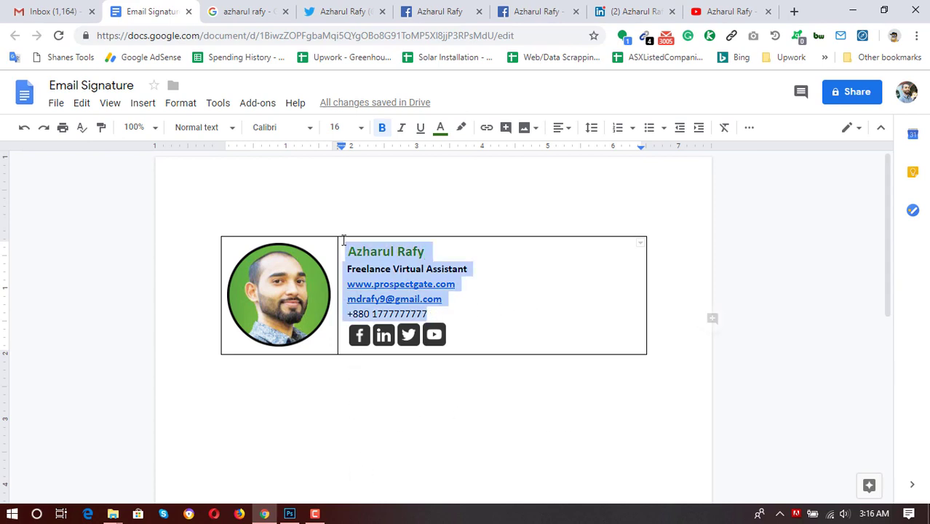
{"action": "left_click", "coordinate": [306, 131]}
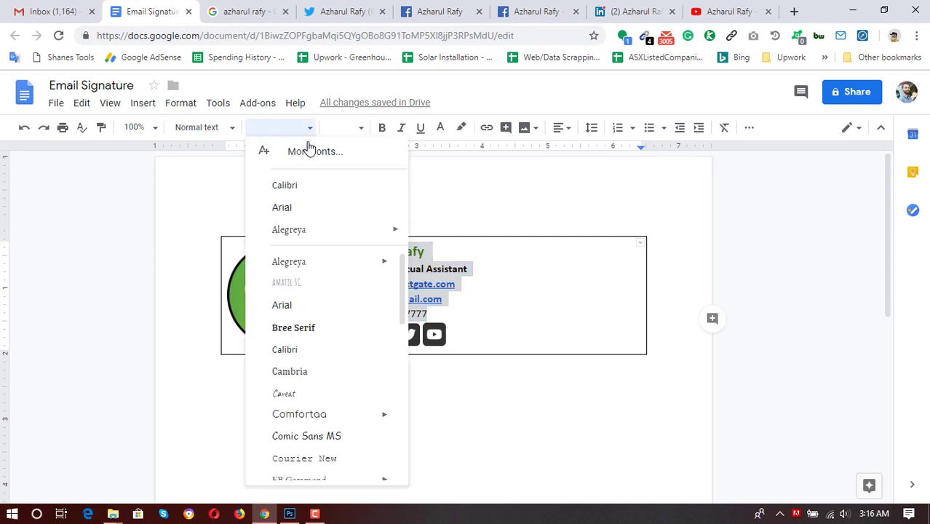
{"action": "left_click", "coordinate": [296, 211]}
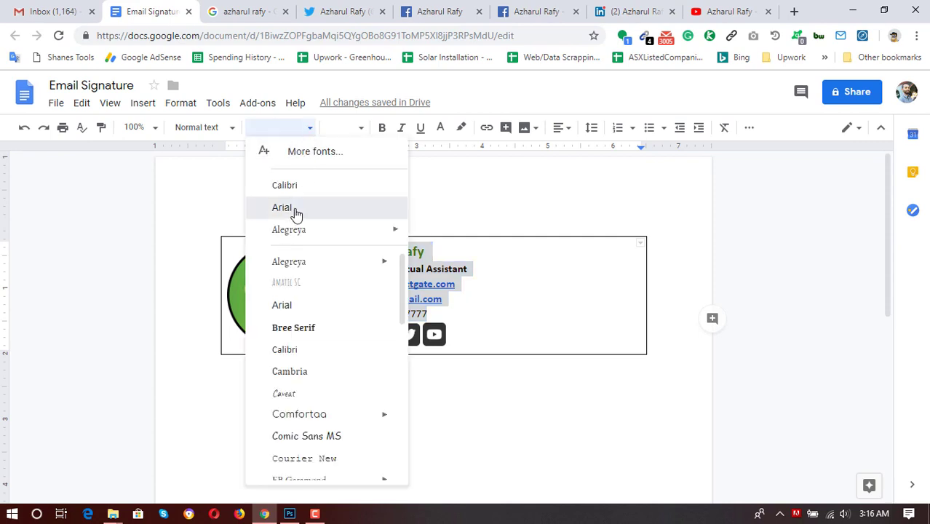
{"action": "left_click", "coordinate": [511, 318]}
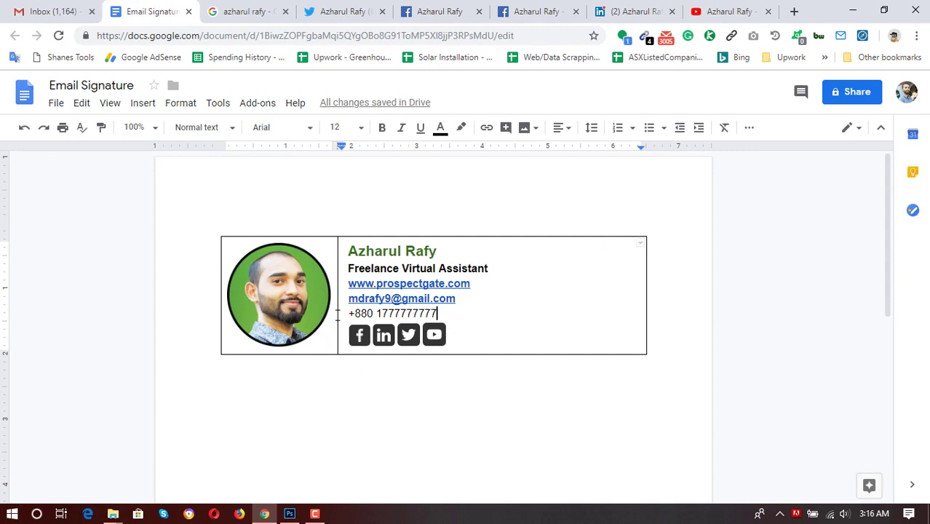
{"action": "left_click", "coordinate": [78, 6]}
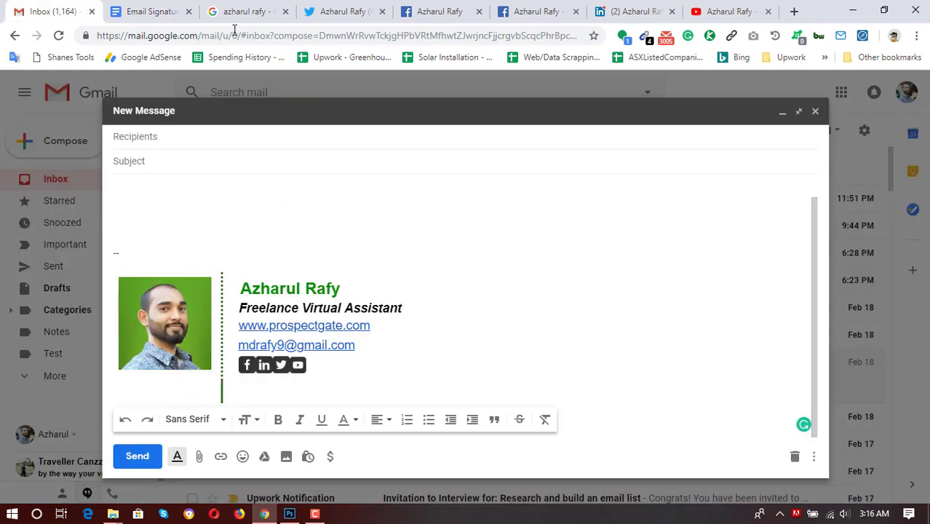
Back in the Email Signature document, select the right contact cell's outer borders.
{"action": "left_click", "coordinate": [151, 11]}
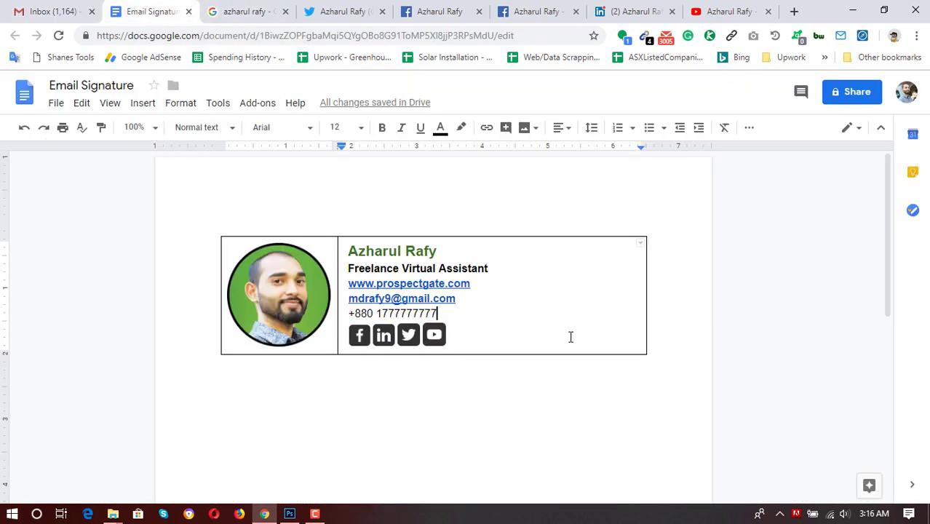
{"action": "left_click", "coordinate": [641, 244]}
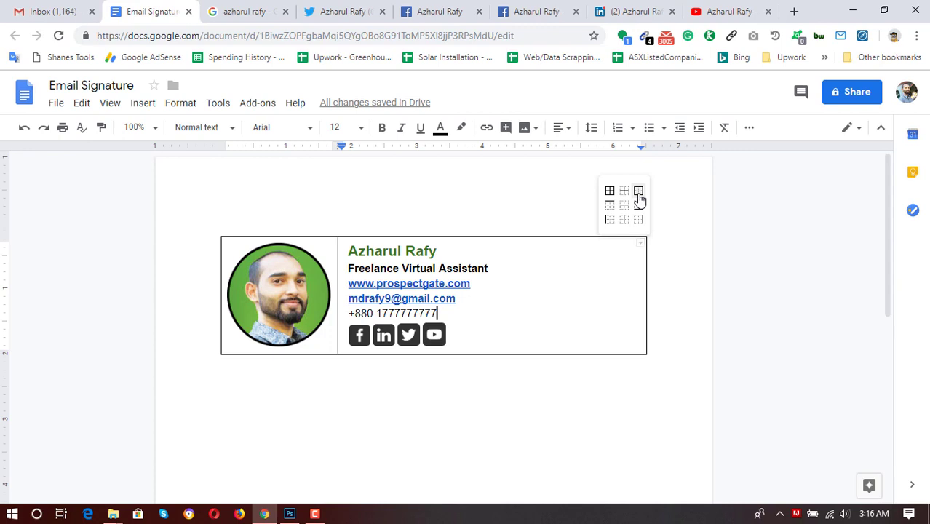
{"action": "left_click", "coordinate": [639, 194]}
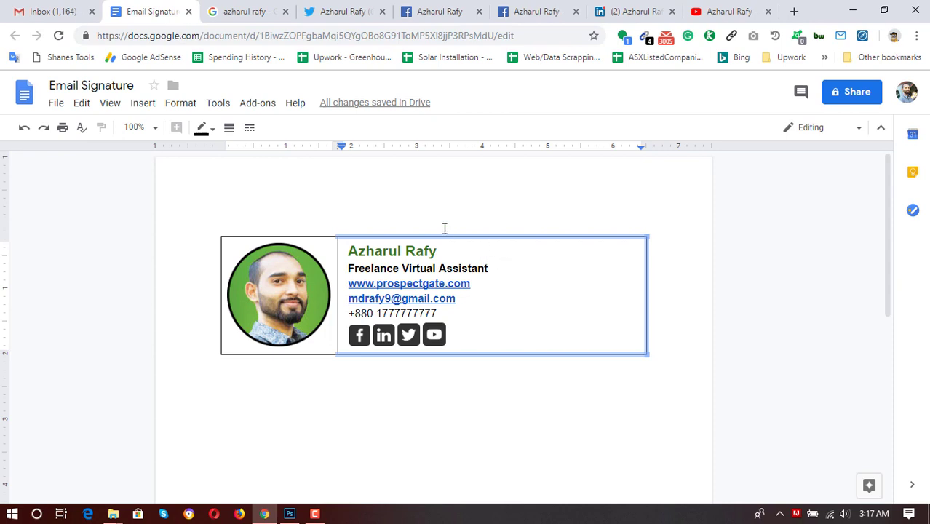
Make the outer borders of the contact cell and the photo cell white.
{"action": "left_click", "coordinate": [207, 129]}
{"action": "left_click", "coordinate": [306, 151]}
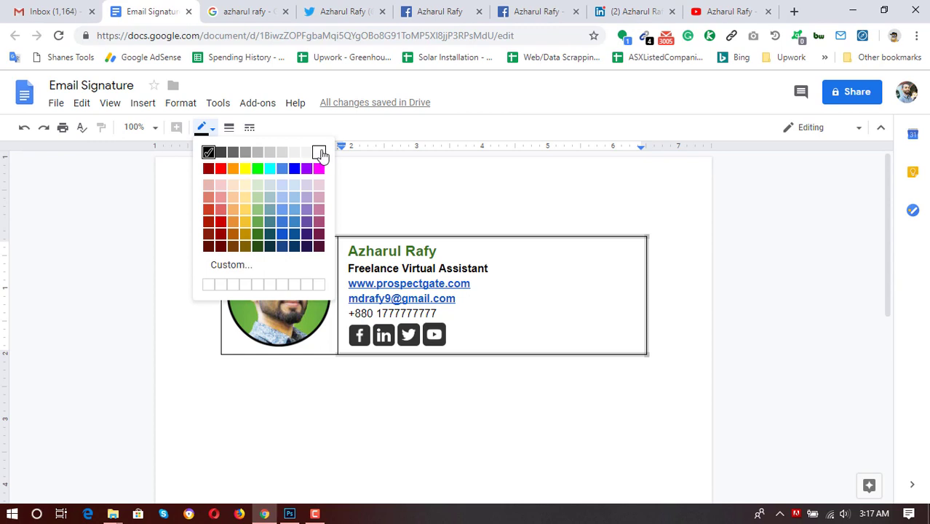
{"action": "left_click", "coordinate": [482, 364]}
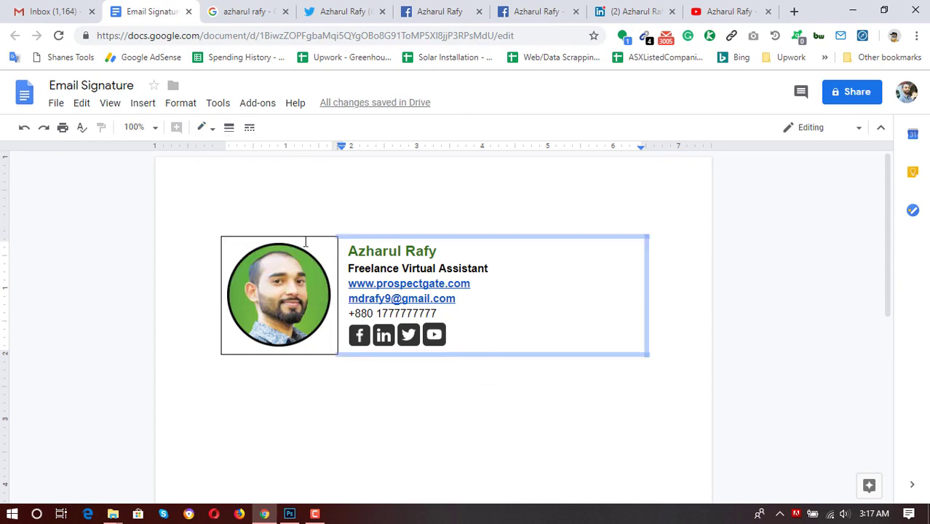
{"action": "left_click", "coordinate": [297, 237]}
{"action": "left_click", "coordinate": [297, 235]}
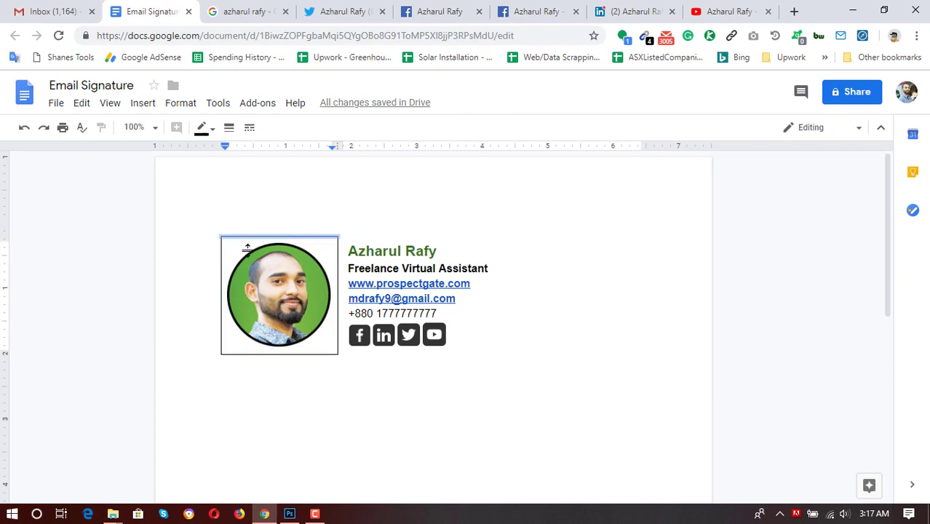
{"action": "left_click", "coordinate": [222, 285]}
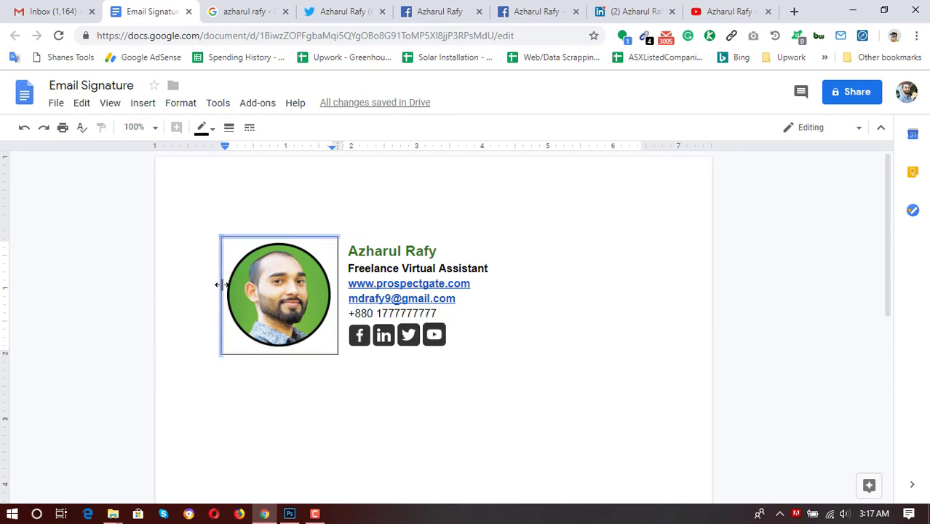
{"action": "left_click", "coordinate": [244, 355], "text": "shift"}
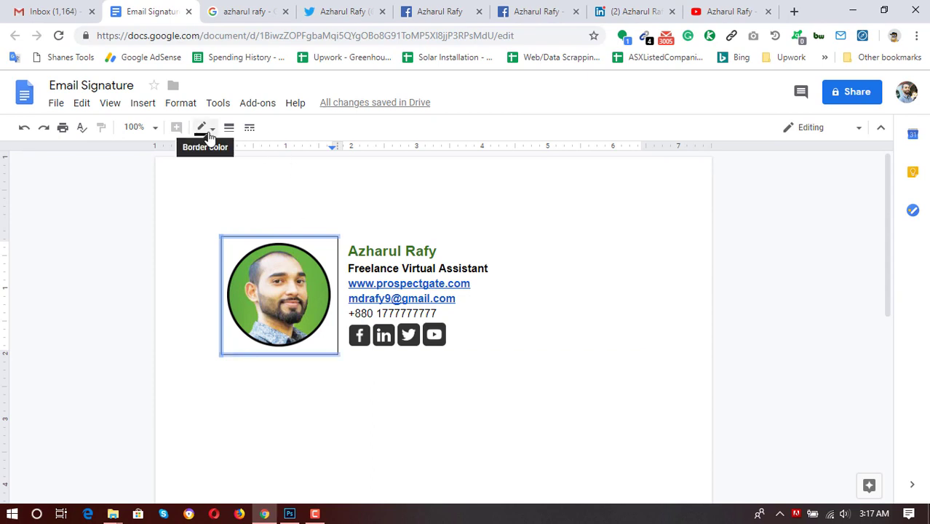
{"action": "left_click", "coordinate": [203, 128]}
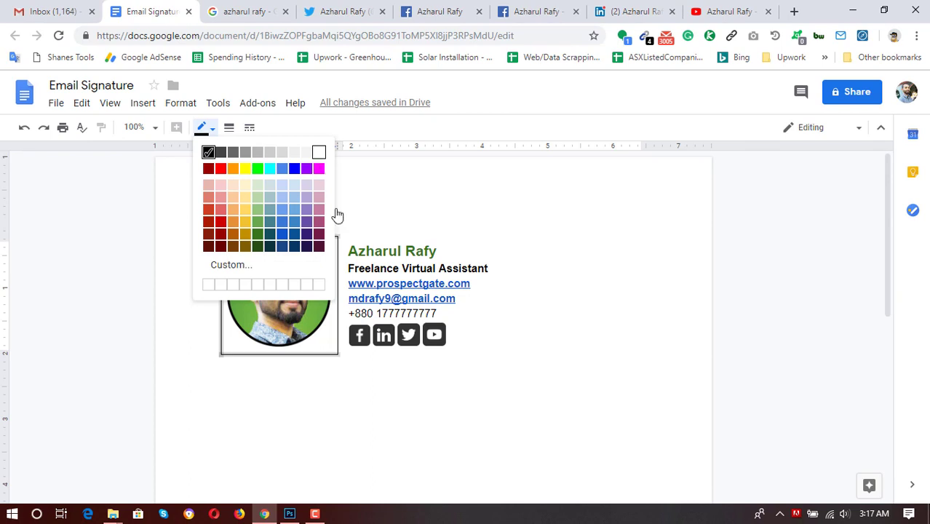
{"action": "left_click", "coordinate": [340, 292]}
Thicken the divider between the photo and contact cells to 2.25pt and colour it dark green.
{"action": "left_click", "coordinate": [339, 287]}
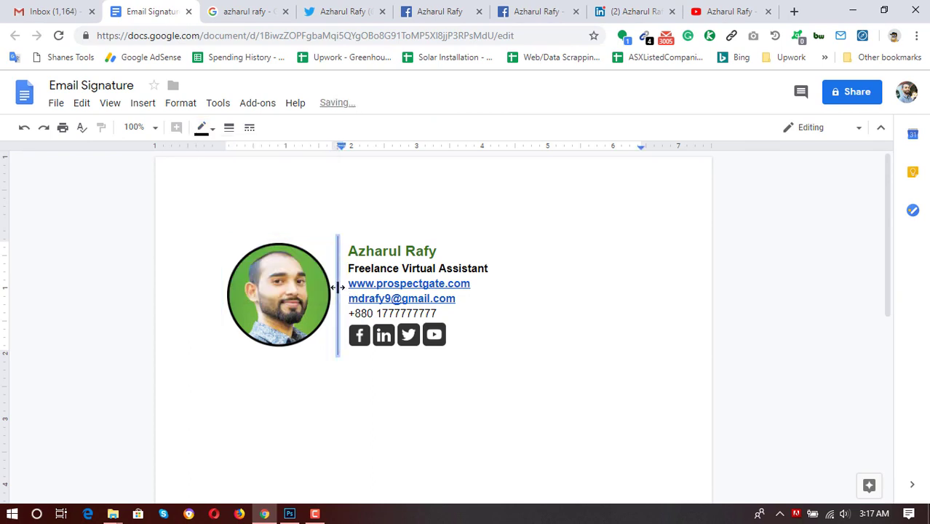
{"action": "left_click", "coordinate": [230, 129]}
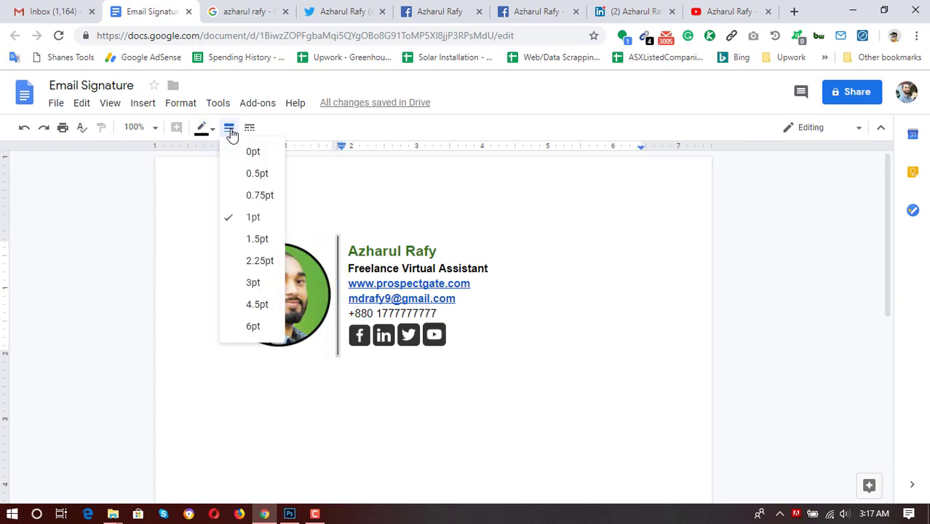
{"action": "left_click", "coordinate": [269, 270]}
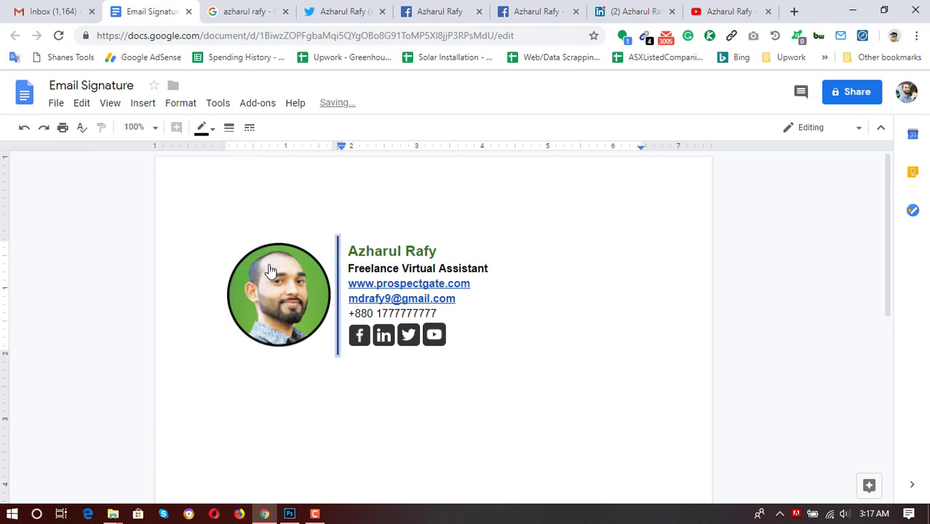
{"action": "left_click", "coordinate": [249, 129]}
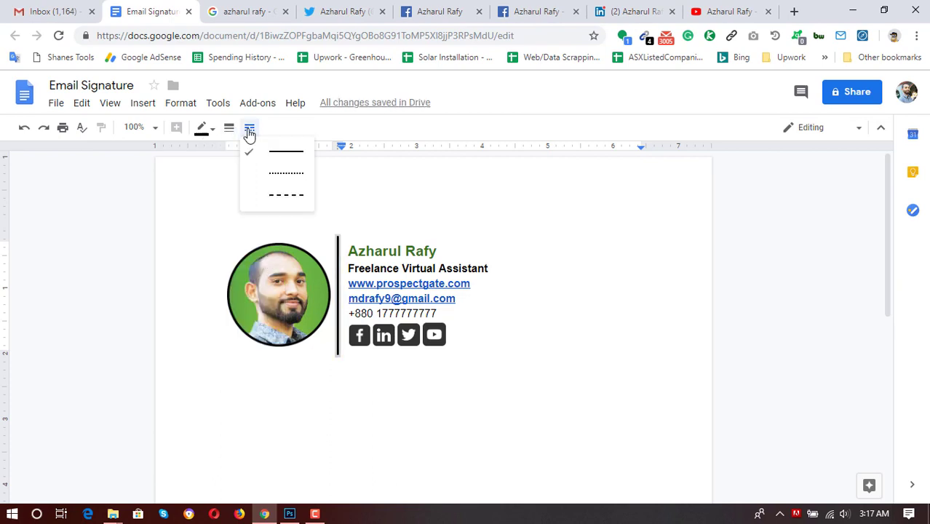
{"action": "left_click", "coordinate": [229, 129]}
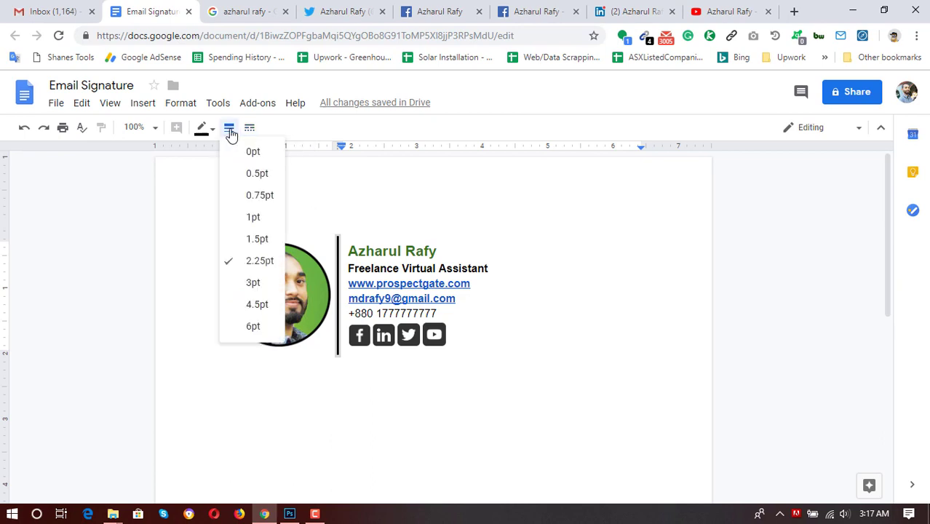
{"action": "left_click", "coordinate": [203, 129]}
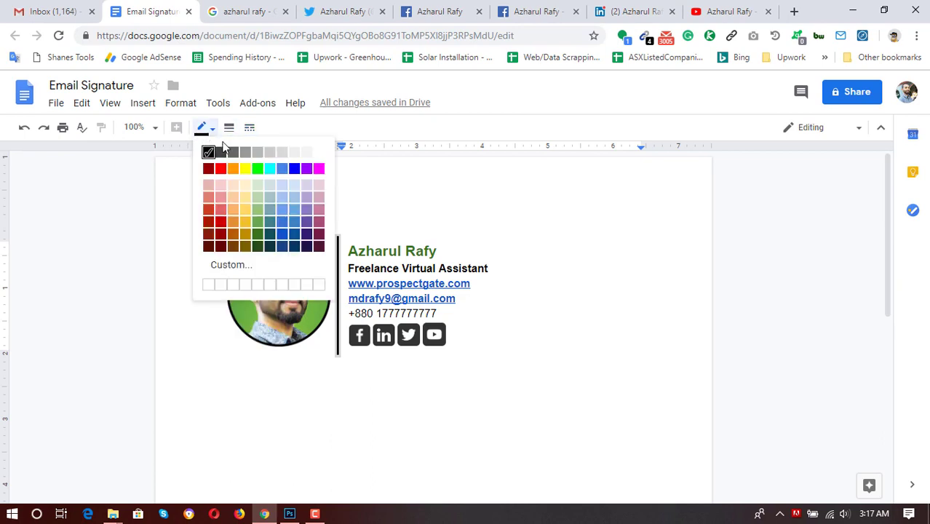
{"action": "left_click", "coordinate": [260, 238]}
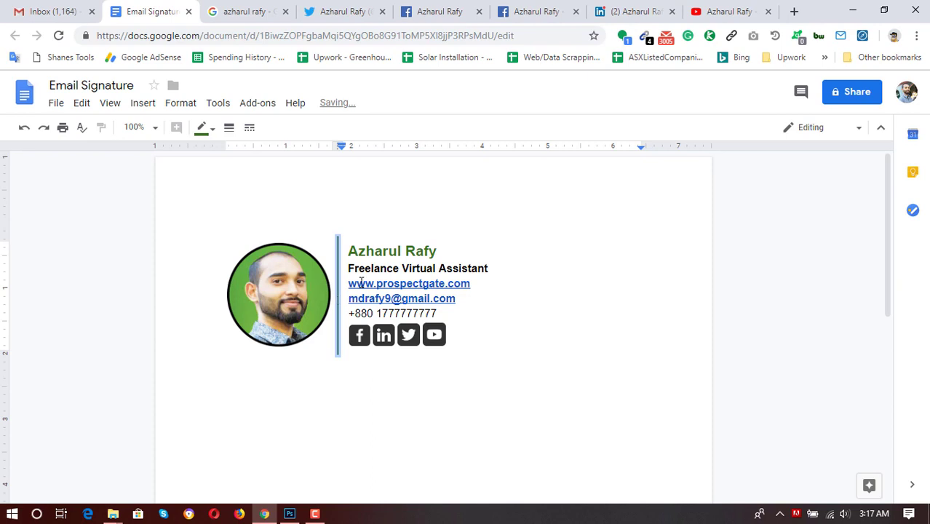
{"action": "left_click", "coordinate": [494, 261]}
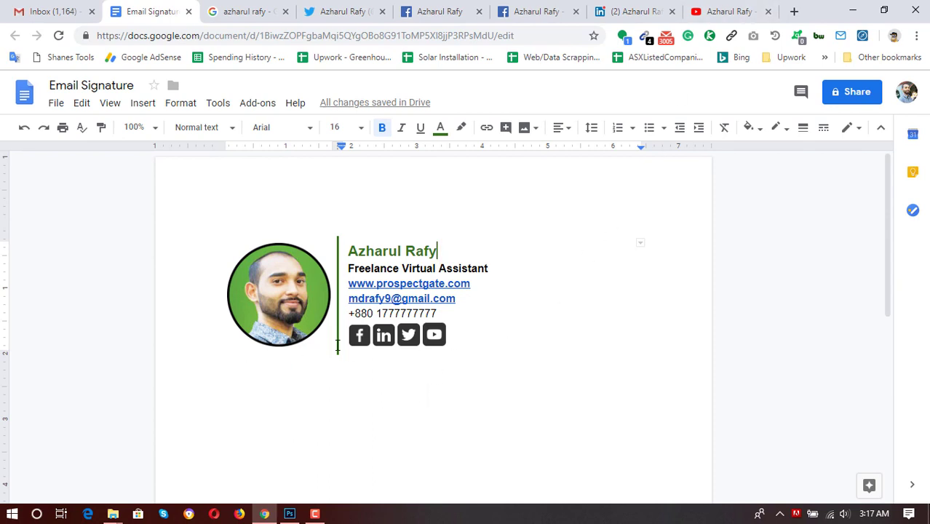
Load Gmail in a new browser tab using the 'gm' address shortcut.
{"action": "left_click", "coordinate": [37, 9]}
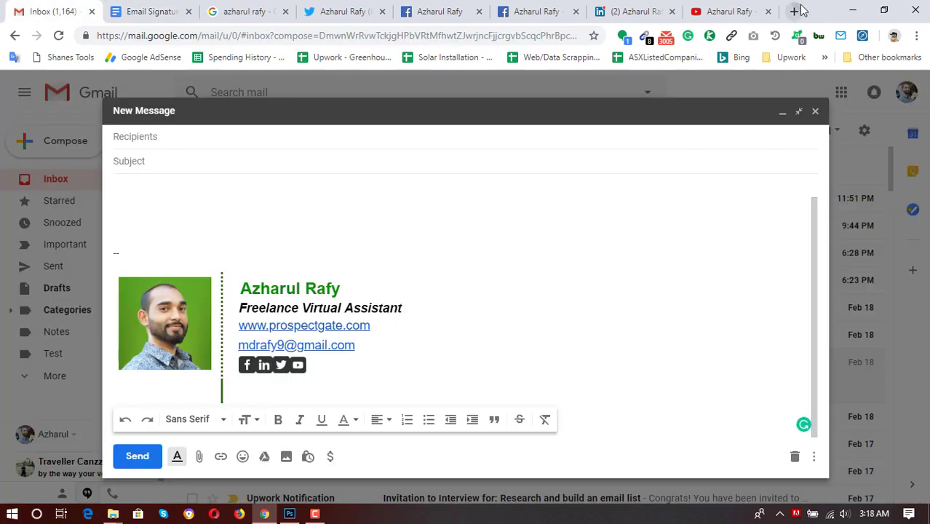
{"action": "left_click", "coordinate": [796, 10]}
{"action": "type", "text": "gm"}
{"action": "key", "text": "Return"}
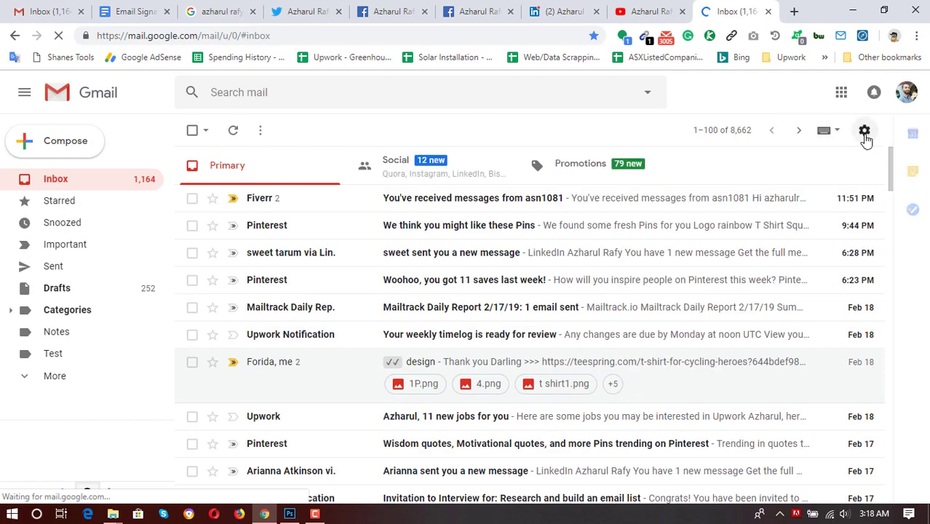
Open Gmail's full settings, scroll to Signature and select the entire existing signature.
{"action": "left_click", "coordinate": [864, 130]}
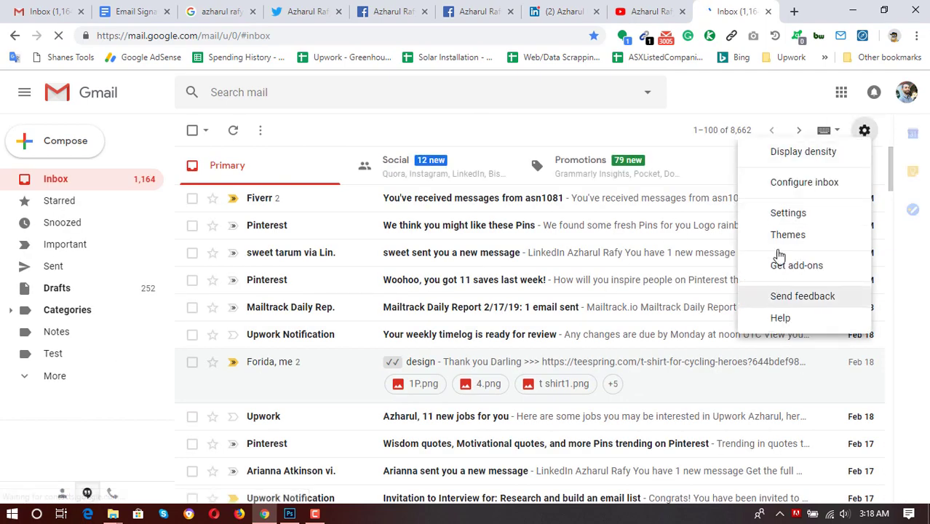
{"action": "left_click", "coordinate": [779, 212]}
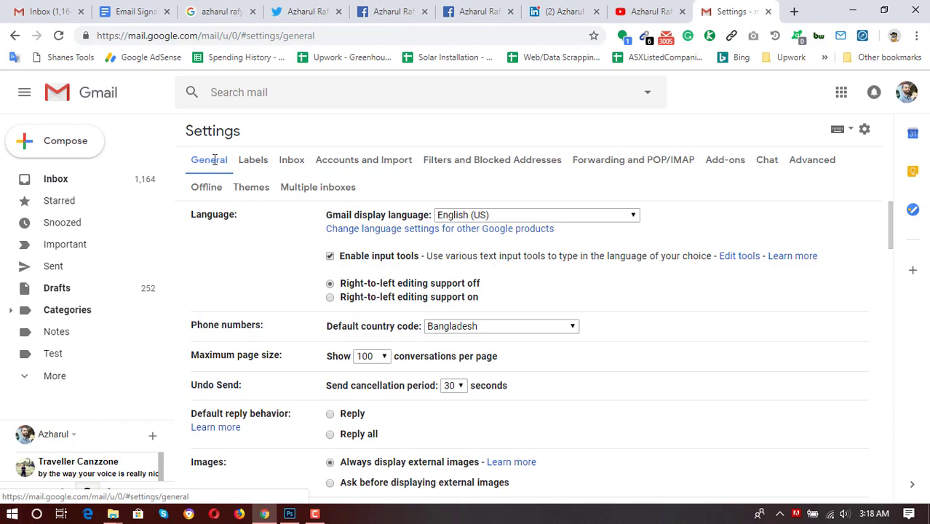
{"action": "scroll", "coordinate": [294, 291], "scroll_direction": "down", "scroll_amount": 6}
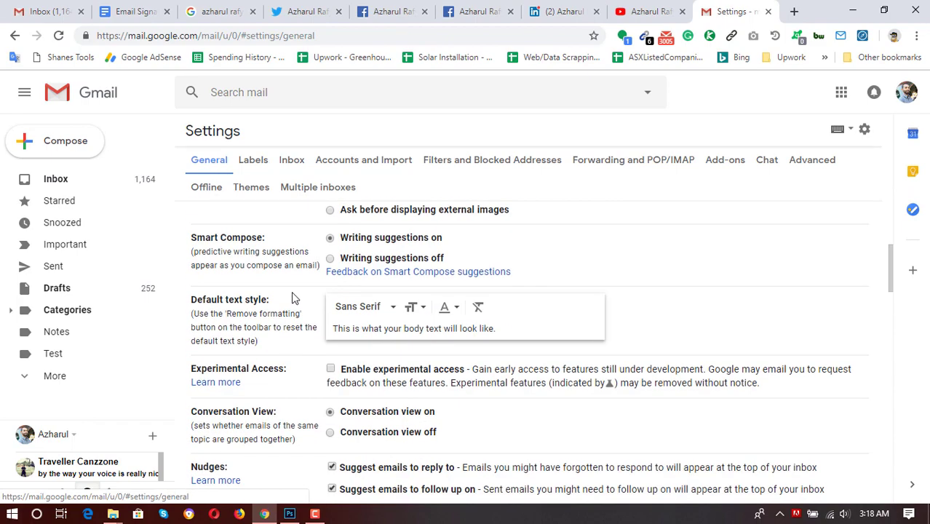
{"action": "scroll", "coordinate": [292, 329], "scroll_direction": "down", "scroll_amount": 10}
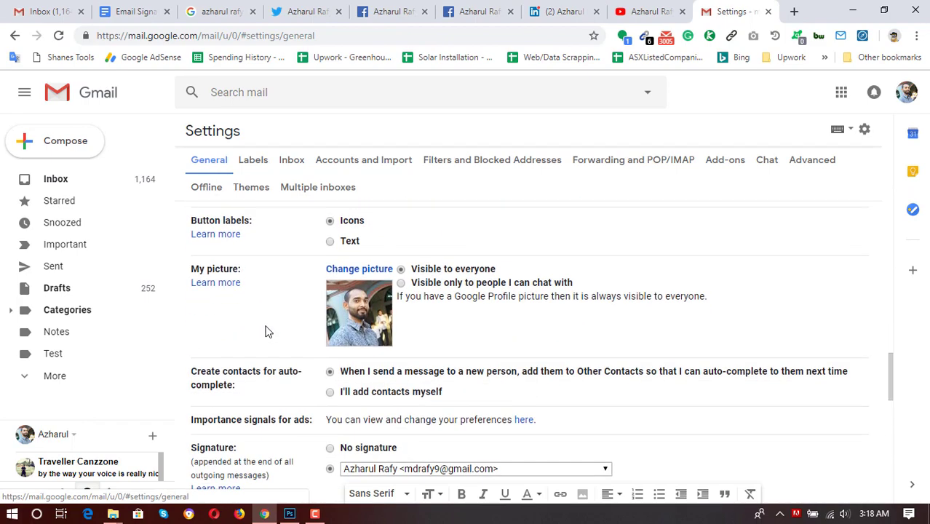
{"action": "scroll", "coordinate": [277, 316], "scroll_direction": "down", "scroll_amount": 1}
{"action": "scroll", "coordinate": [291, 306], "scroll_direction": "up", "scroll_amount": 1}
{"action": "scroll", "coordinate": [336, 353], "scroll_direction": "down", "scroll_amount": 2}
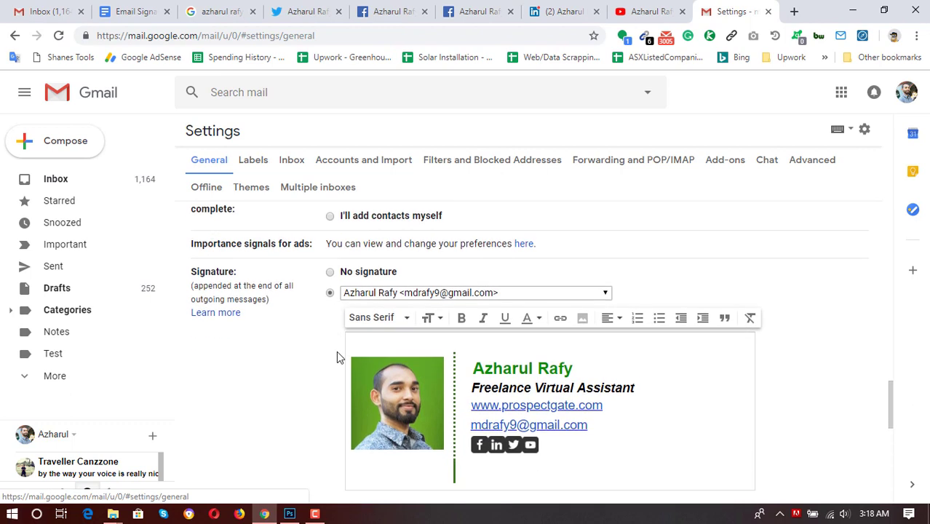
{"action": "left_click", "coordinate": [609, 435]}
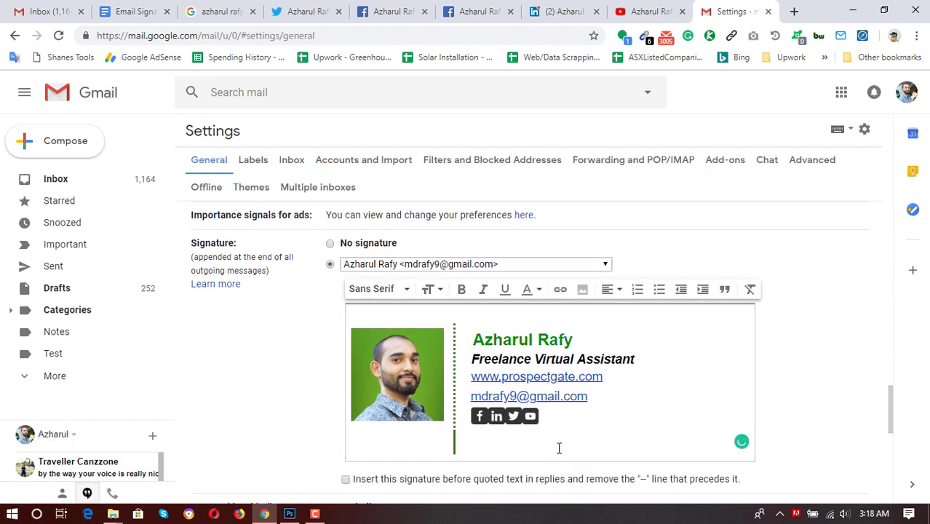
{"action": "key", "text": "ctrl+a"}
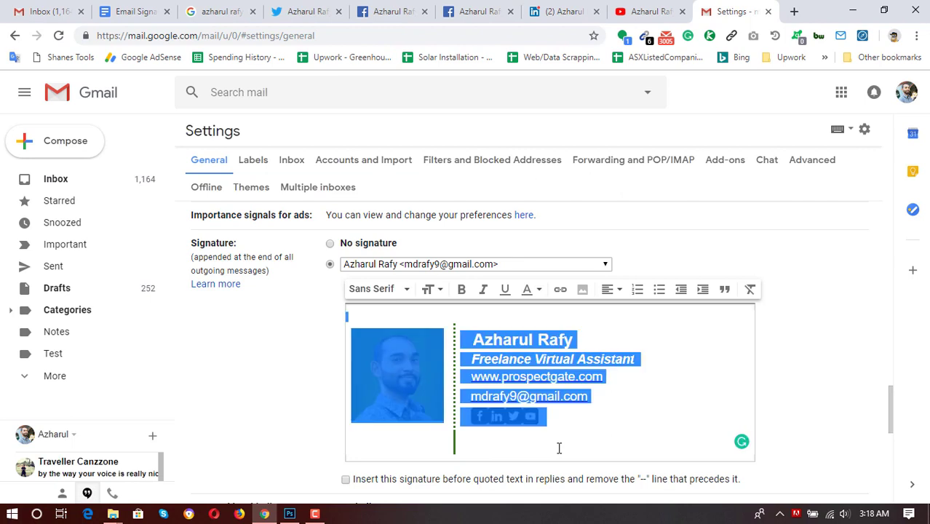
Delete the old Gmail signature, select the whole Docs signature table, and return to Gmail settings.
{"action": "key", "text": "Delete"}
{"action": "left_click", "coordinate": [133, 10]}
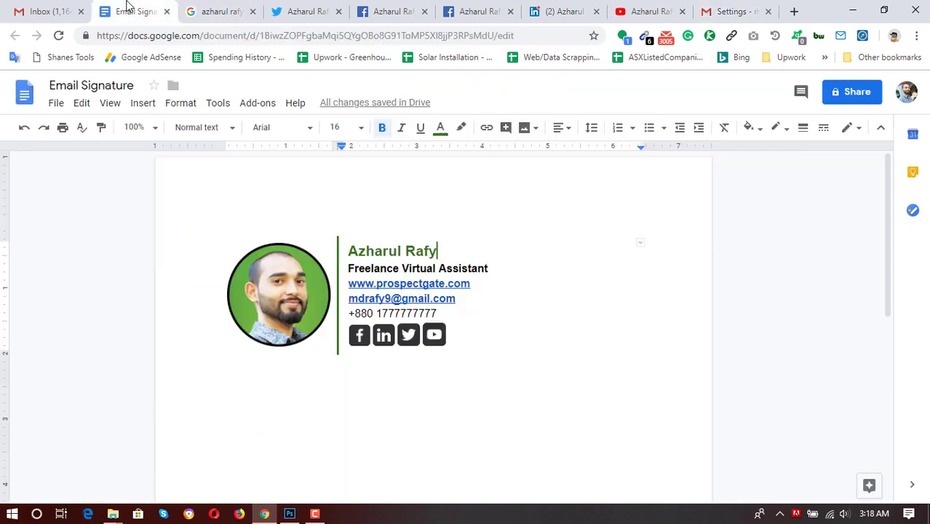
{"action": "left_click", "coordinate": [477, 342]}
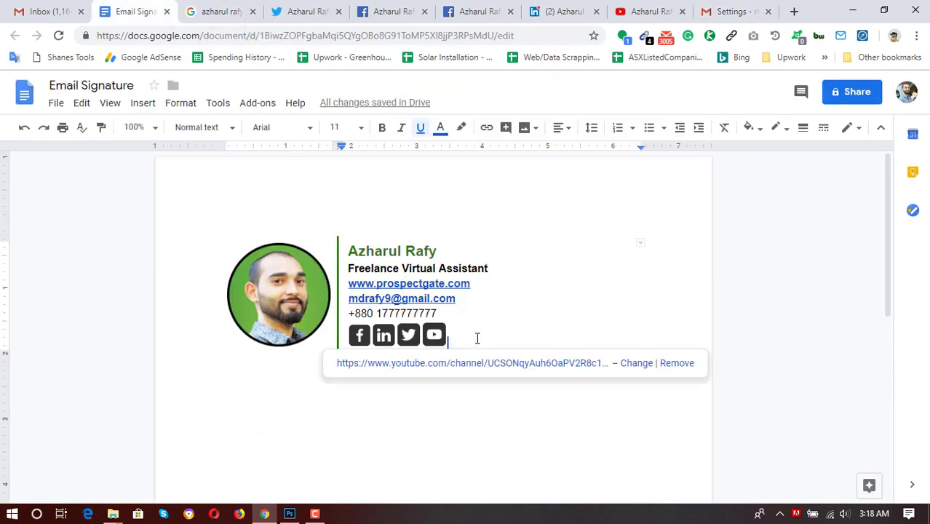
{"action": "left_click_drag", "start_coordinate": [320, 278], "coordinate": [243, 233]}
{"action": "key", "text": "ctrl+c"}
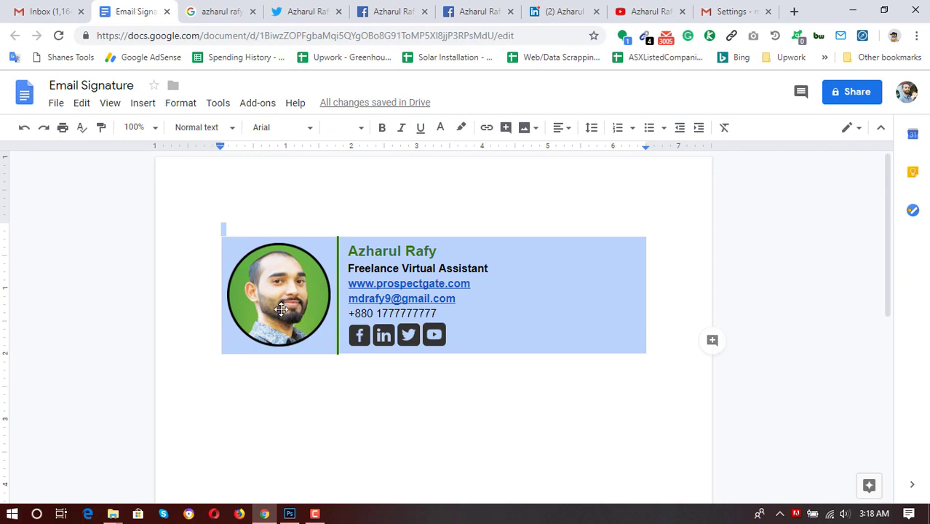
{"action": "left_click", "coordinate": [757, 11]}
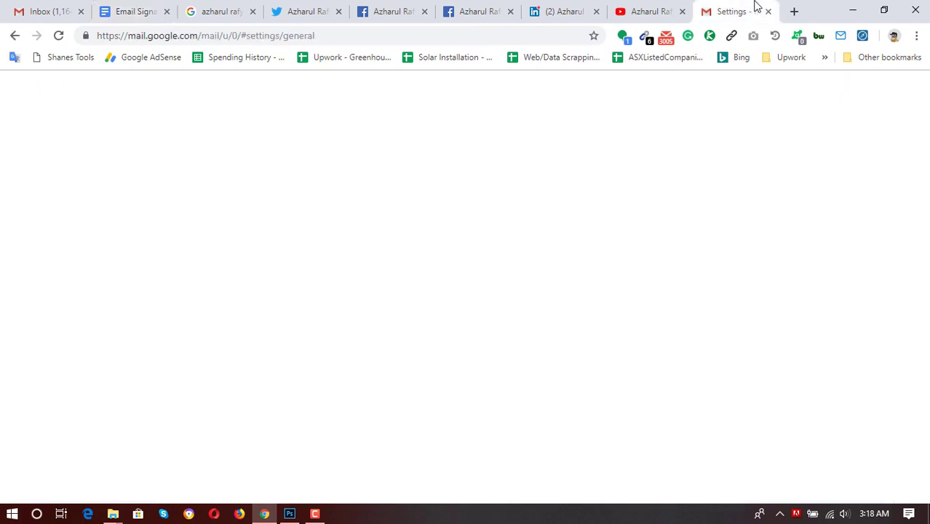
Paste the Docs signature table into Gmail's signature editor and save the changes.
{"action": "left_click", "coordinate": [503, 365]}
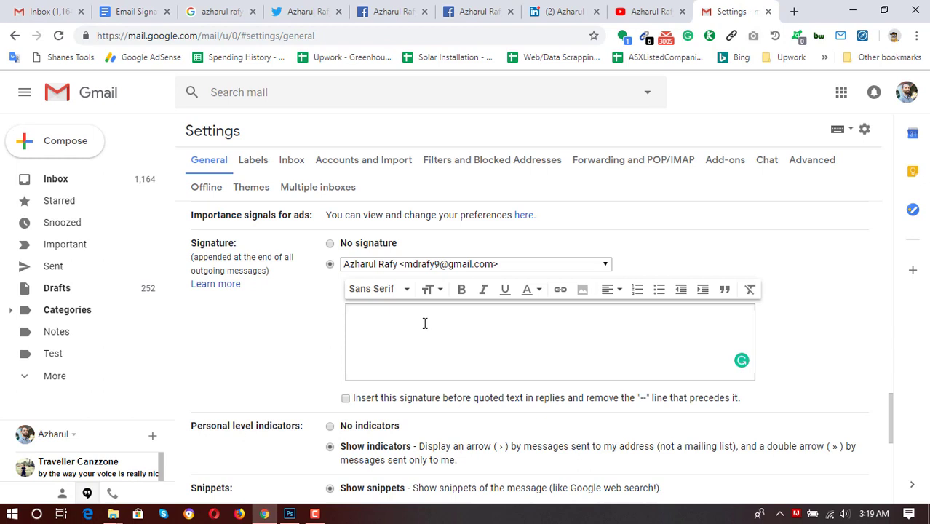
{"action": "key", "text": "ctrl+v"}
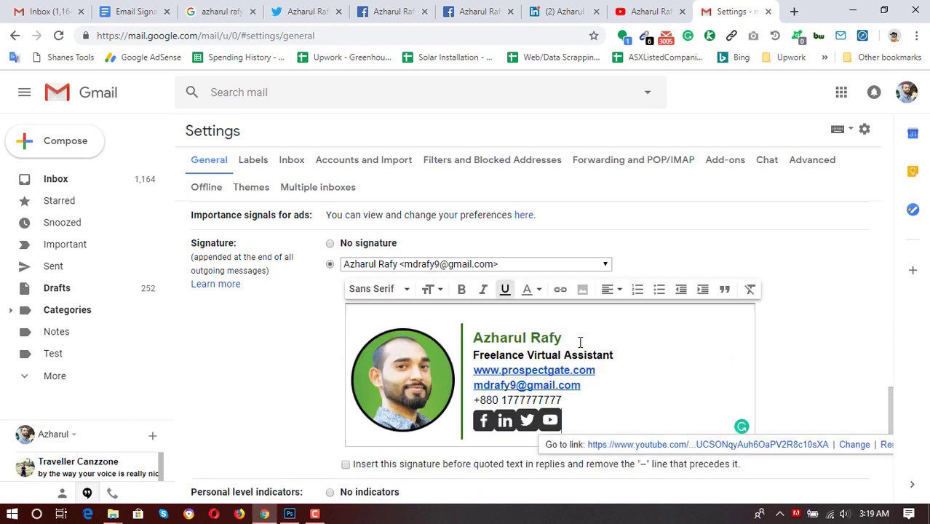
{"action": "scroll", "coordinate": [582, 349], "scroll_direction": "down", "scroll_amount": 1}
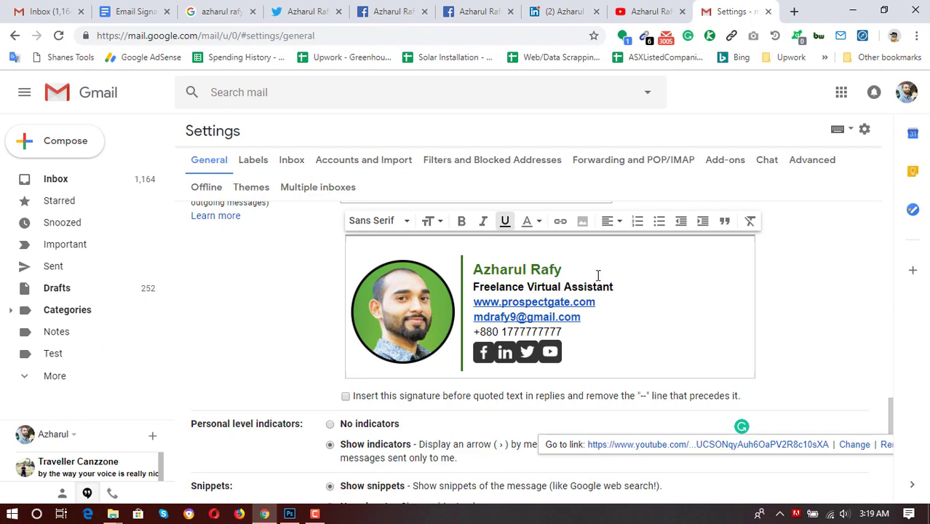
{"action": "scroll", "coordinate": [604, 298], "scroll_direction": "down", "scroll_amount": 10}
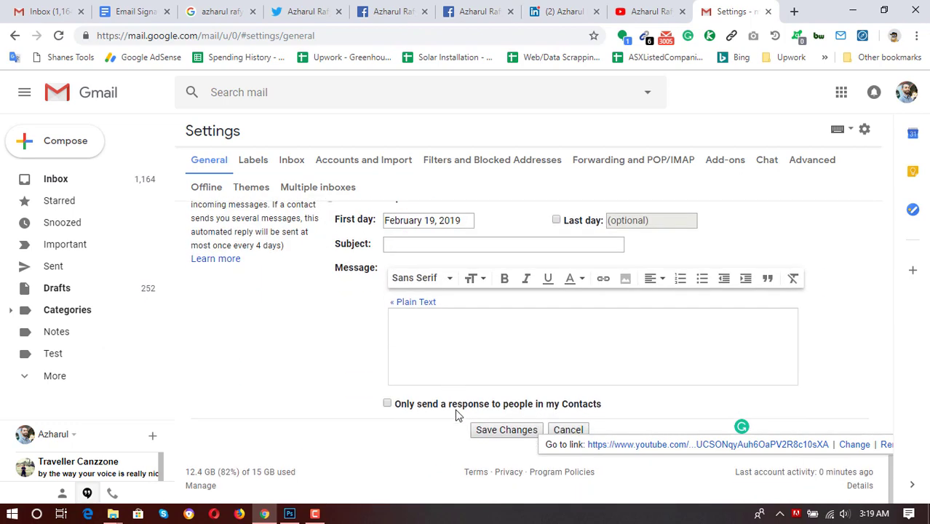
{"action": "left_click", "coordinate": [507, 430]}
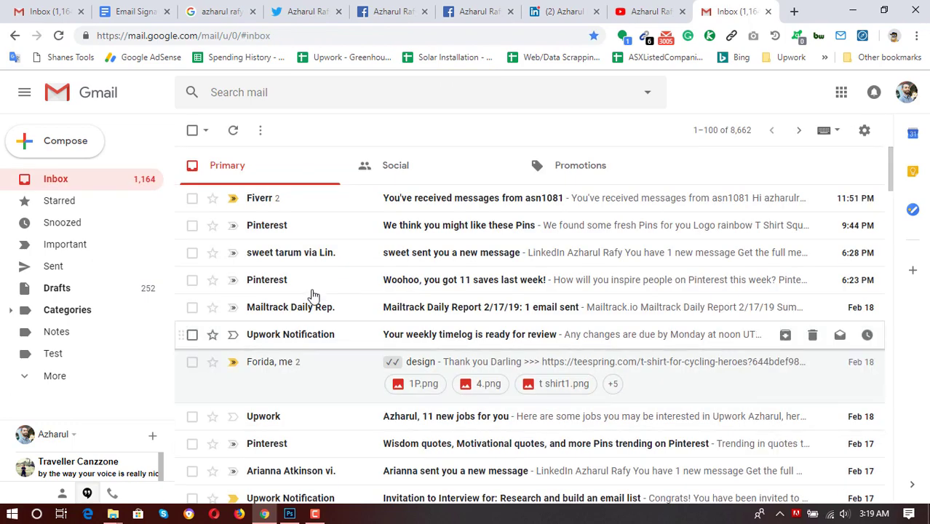
Check the new signature in a fresh message, then return to the Email Signature document.
{"action": "left_click", "coordinate": [56, 149]}
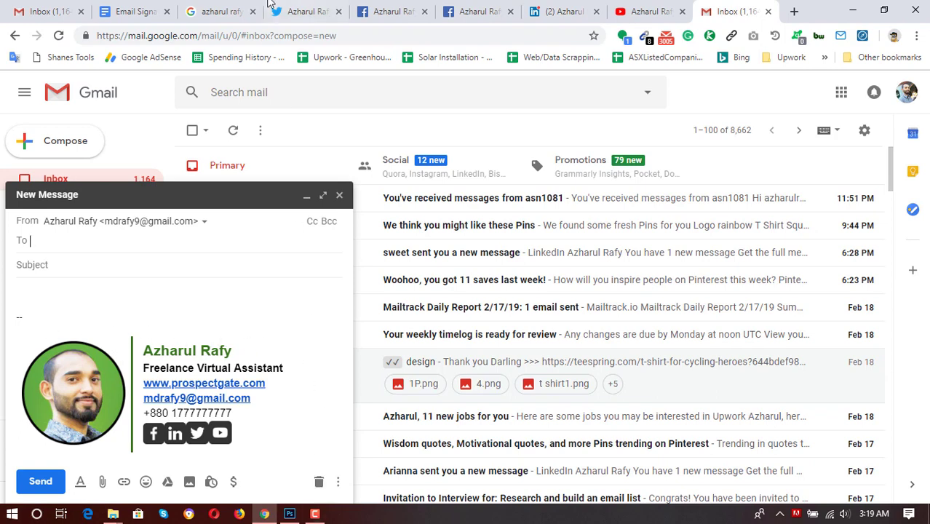
{"action": "left_click", "coordinate": [154, 8]}
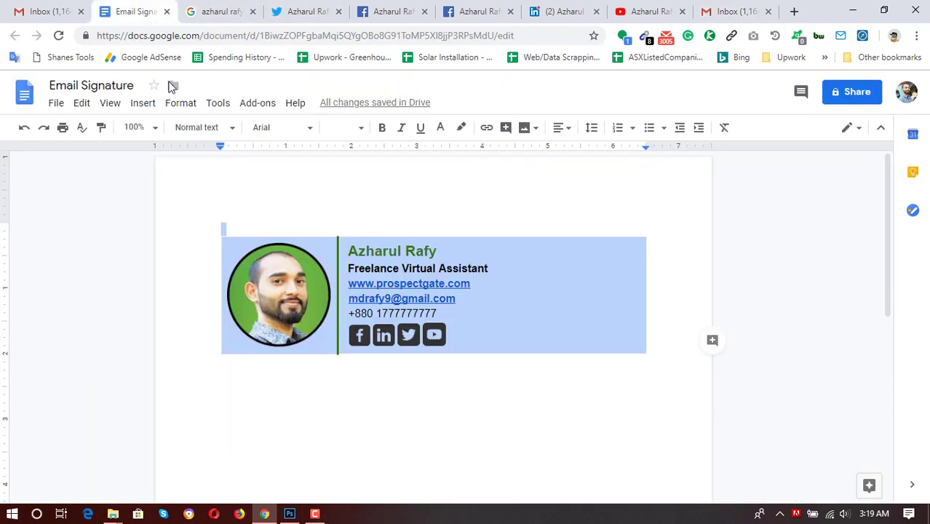
Select the signature table's top border and set its colour to black.
{"action": "left_click", "coordinate": [280, 235]}
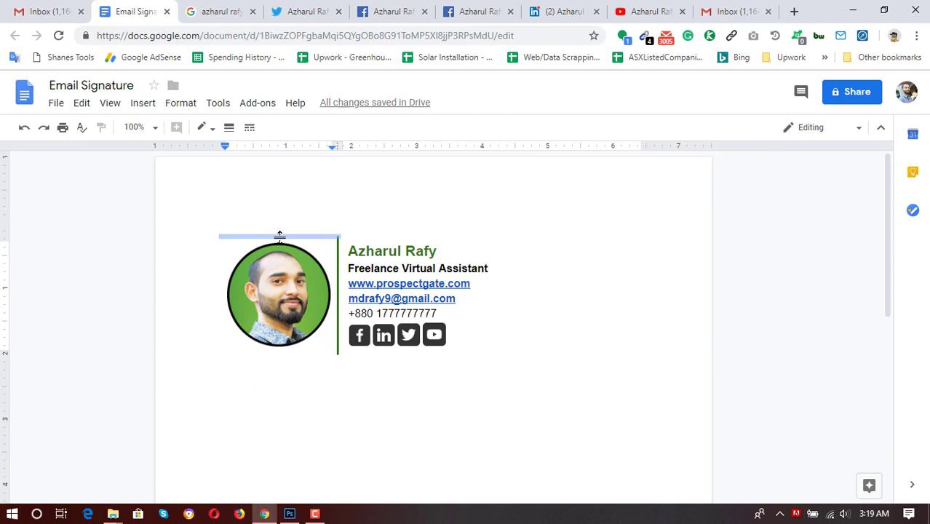
{"action": "left_click", "coordinate": [364, 235], "text": "shift"}
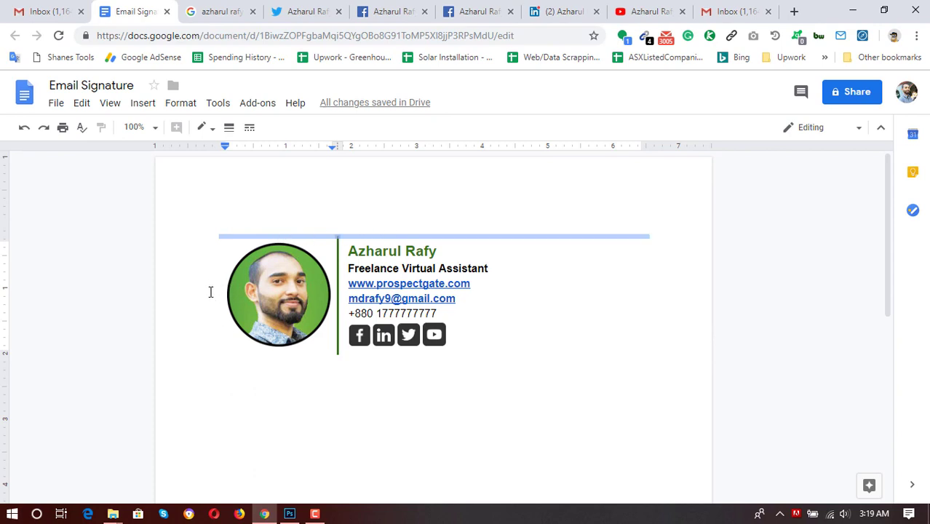
{"action": "left_click", "coordinate": [210, 127]}
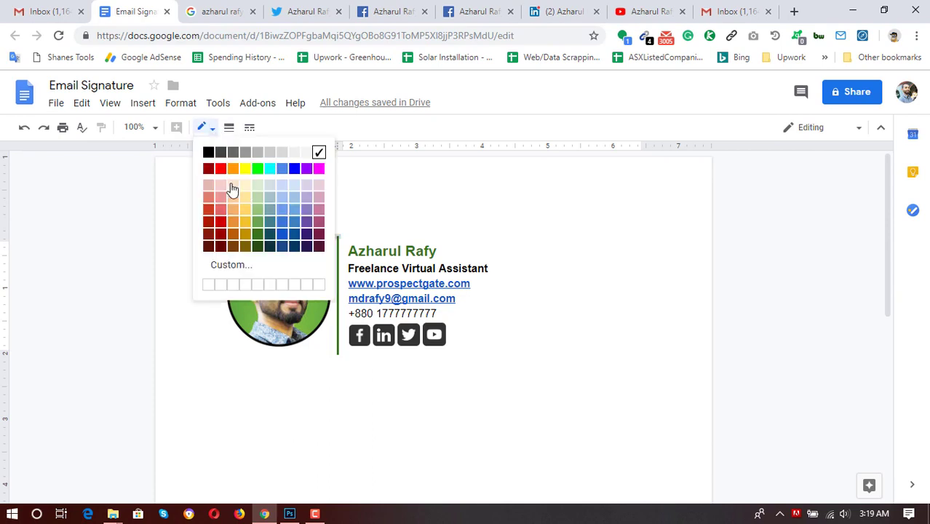
{"action": "left_click", "coordinate": [205, 156]}
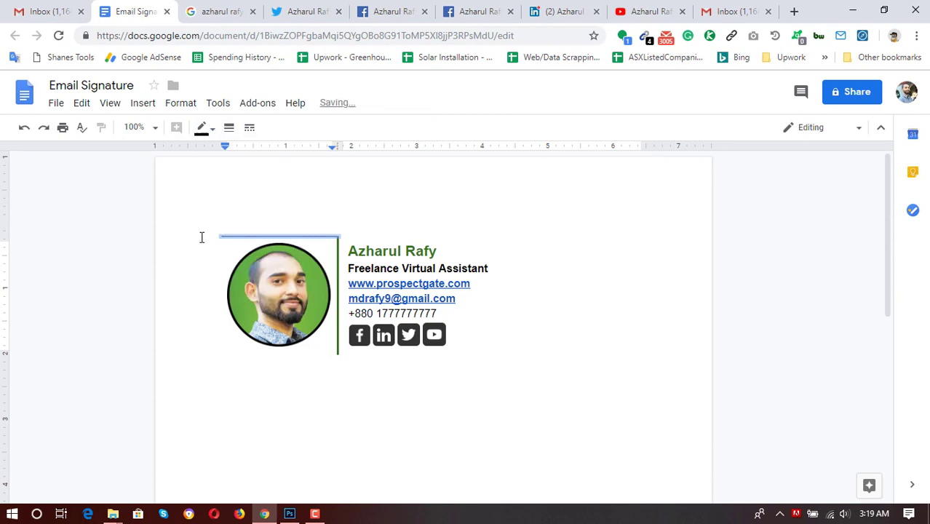
{"action": "left_click", "coordinate": [218, 255]}
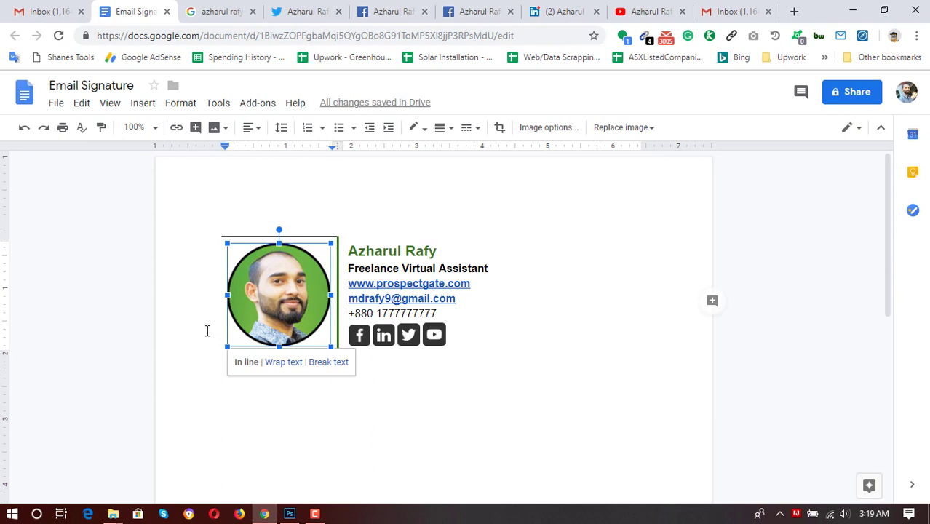
{"action": "left_click", "coordinate": [341, 235]}
{"action": "left_click", "coordinate": [358, 235]}
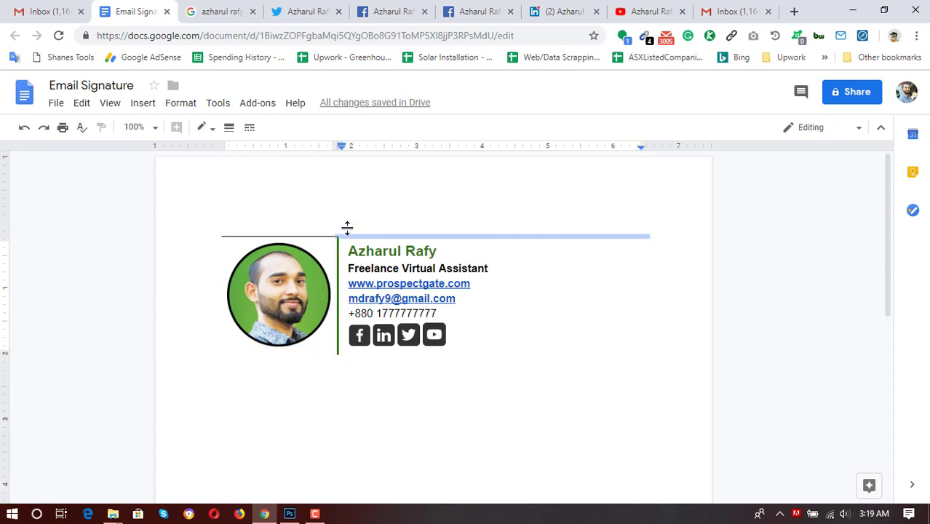
{"action": "left_click", "coordinate": [206, 130]}
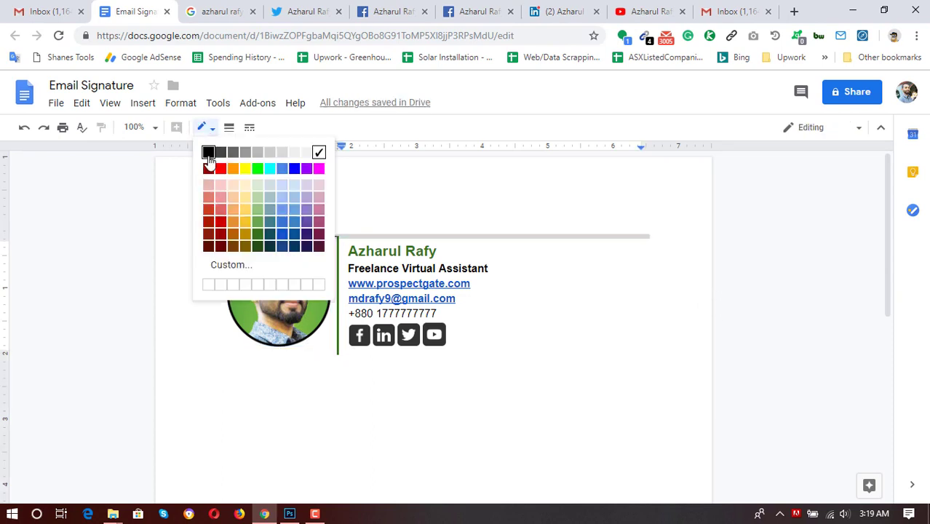
{"action": "left_click", "coordinate": [211, 154]}
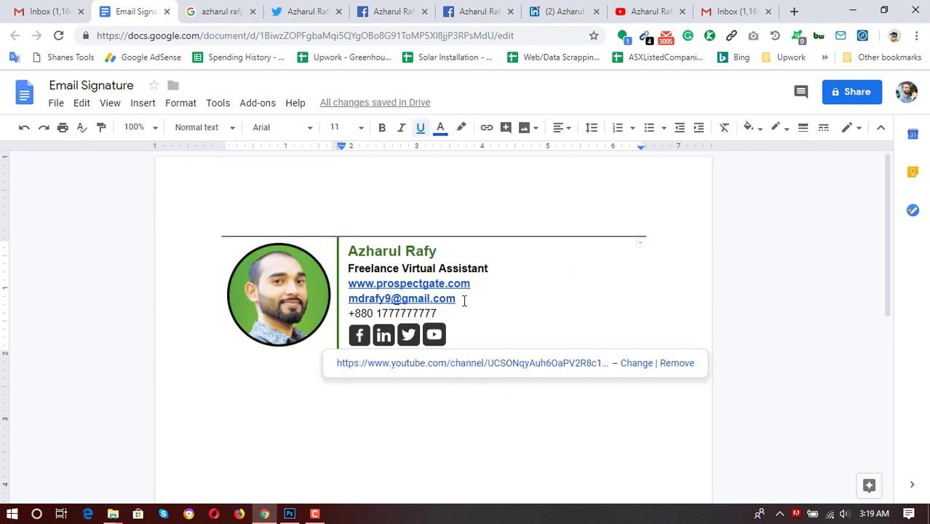
Recolour the whole top border dark green, then select the entire signature.
{"action": "left_click", "coordinate": [299, 237]}
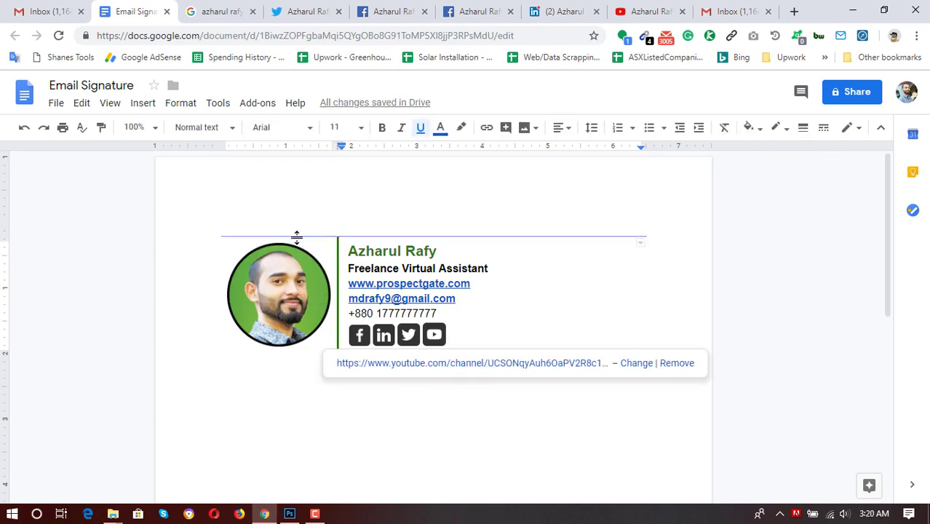
{"action": "left_click", "coordinate": [371, 236], "text": "shift"}
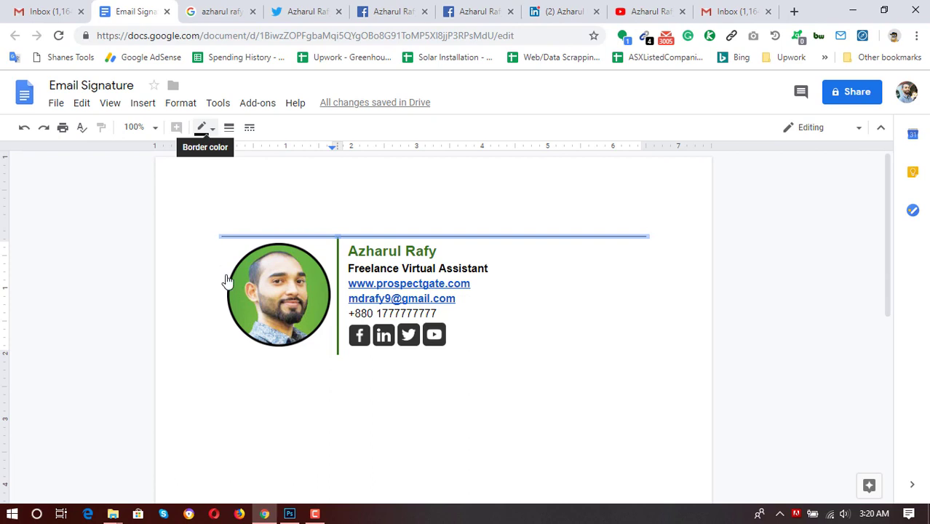
{"action": "left_click", "coordinate": [207, 128]}
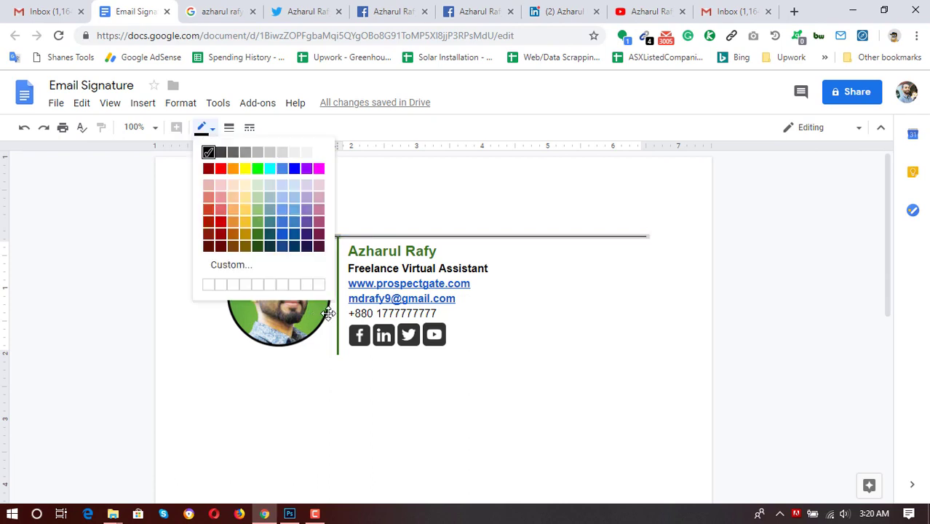
{"action": "left_click", "coordinate": [256, 236]}
{"action": "left_click", "coordinate": [541, 313]}
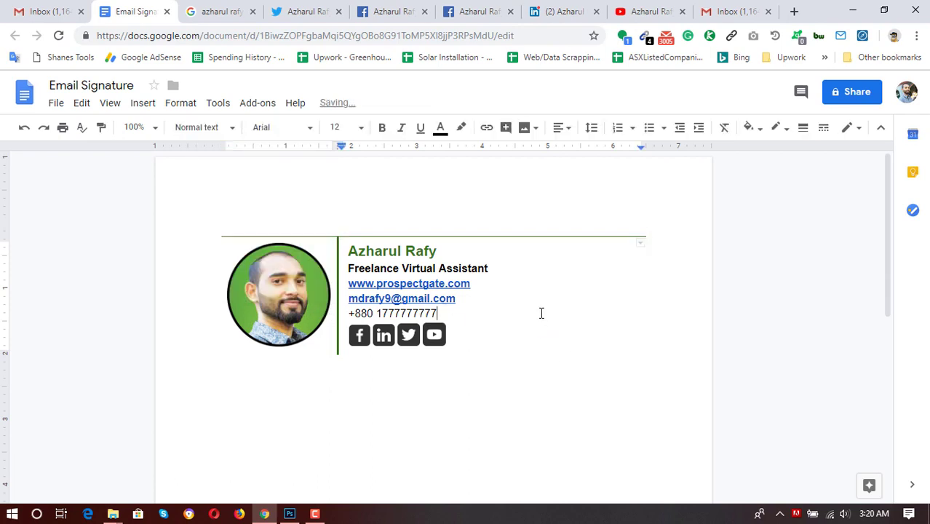
{"action": "key", "text": "ctrl+a"}
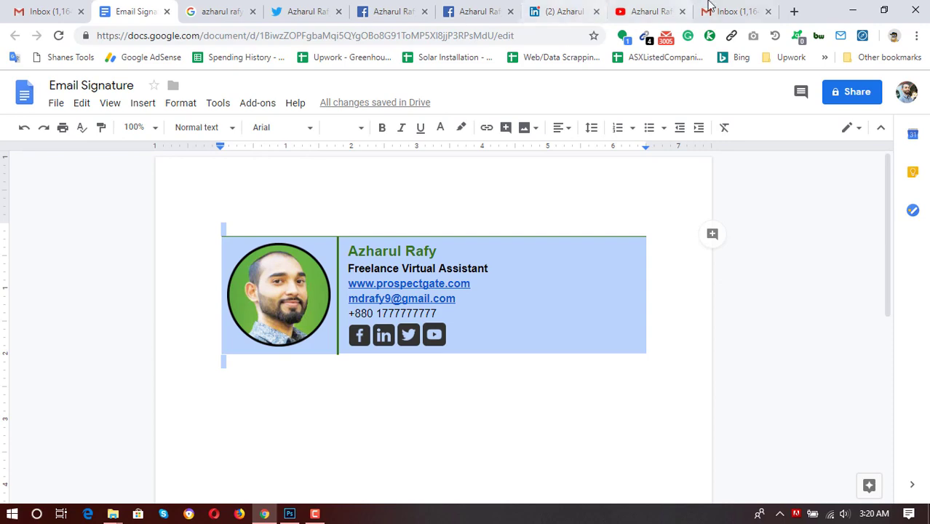
Open Gmail's full settings, close the new message window and scroll to Signature.
{"action": "left_click", "coordinate": [719, 11]}
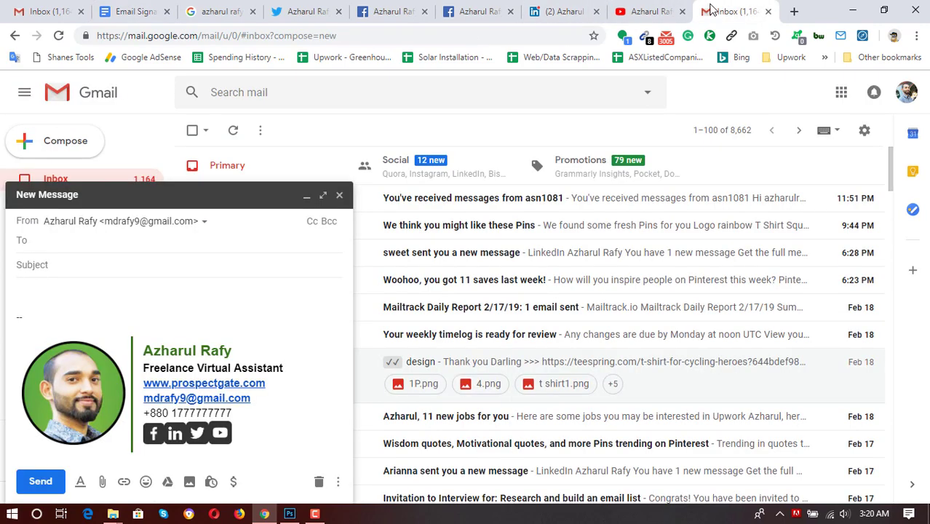
{"action": "left_click", "coordinate": [864, 131]}
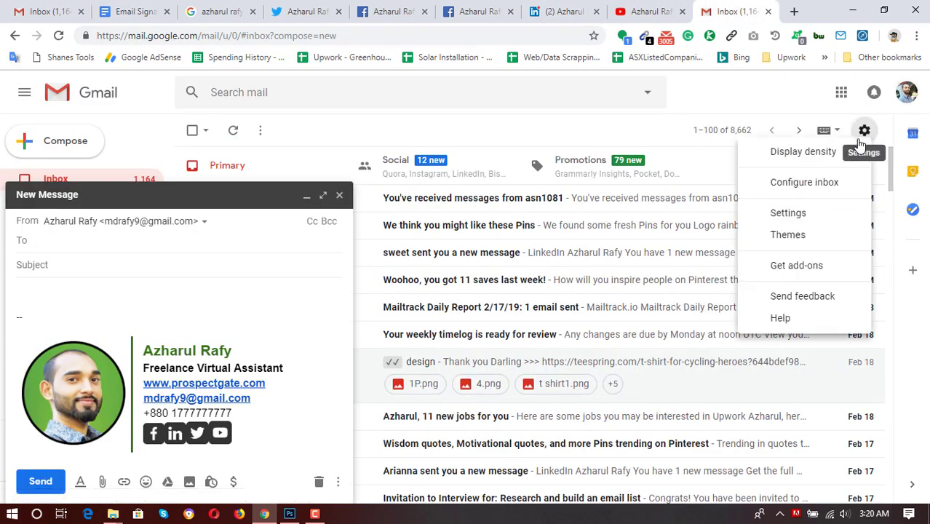
{"action": "left_click", "coordinate": [794, 233]}
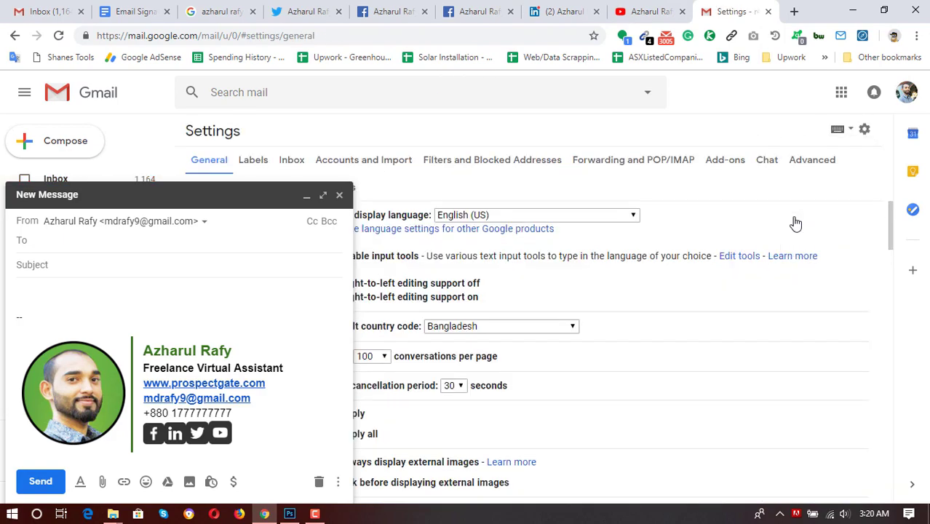
{"action": "scroll", "coordinate": [589, 323], "scroll_direction": "down", "scroll_amount": 10}
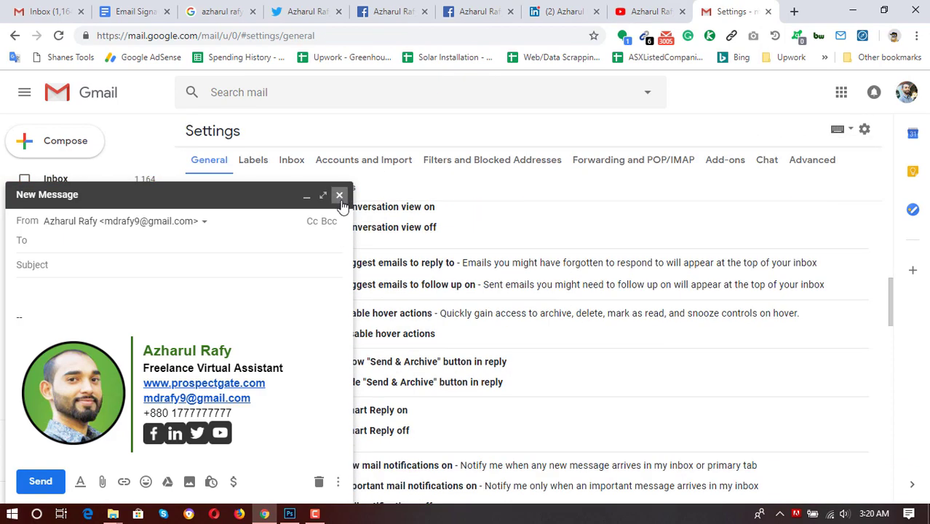
{"action": "left_click", "coordinate": [339, 195]}
{"action": "scroll", "coordinate": [456, 370], "scroll_direction": "down", "scroll_amount": 10}
{"action": "scroll", "coordinate": [585, 280], "scroll_direction": "down", "scroll_amount": 2}
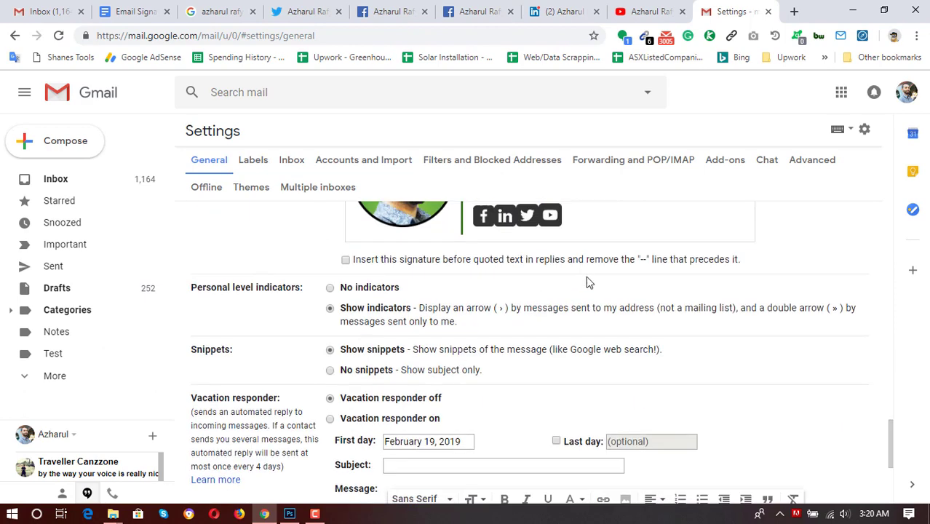
Clear Gmail's old signature, paste the updated green-topped signature table, and save changes.
{"action": "scroll", "coordinate": [608, 365], "scroll_direction": "up", "scroll_amount": 3}
{"action": "left_click", "coordinate": [613, 407]}
{"action": "key", "text": "ctrl+a"}
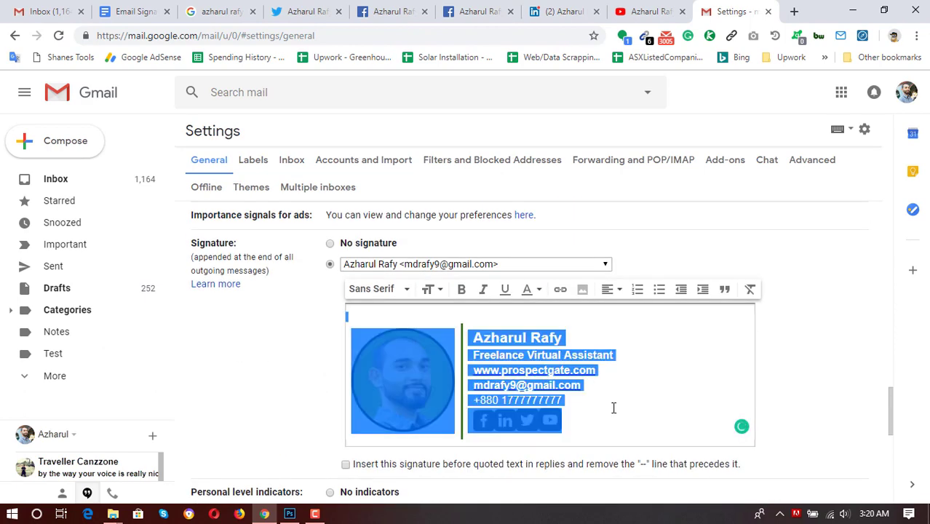
{"action": "key", "text": "Delete"}
{"action": "key", "text": "ctrl+v"}
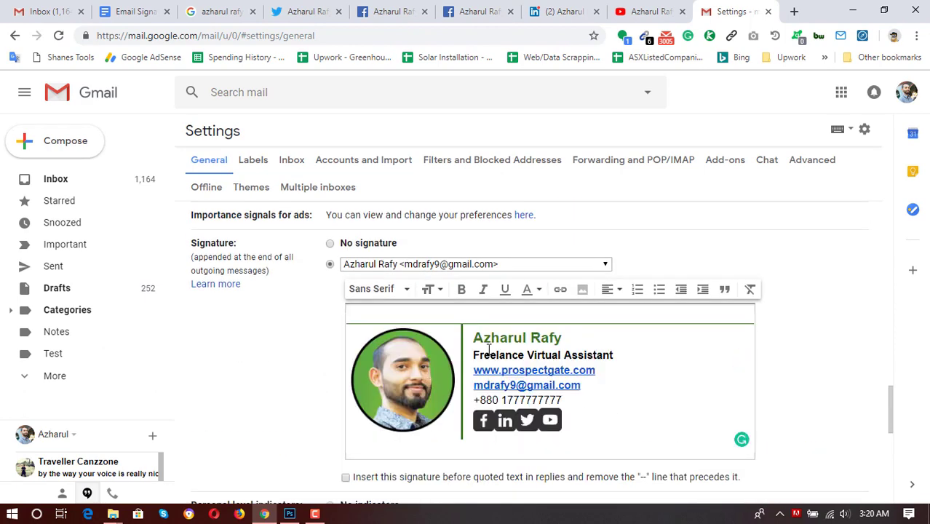
{"action": "scroll", "coordinate": [270, 348], "scroll_direction": "down", "scroll_amount": 7}
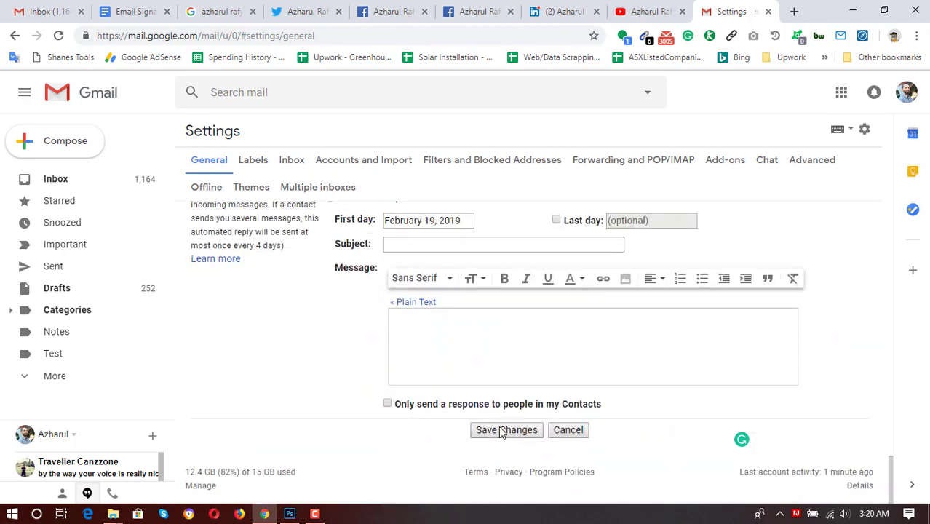
{"action": "left_click", "coordinate": [502, 430]}
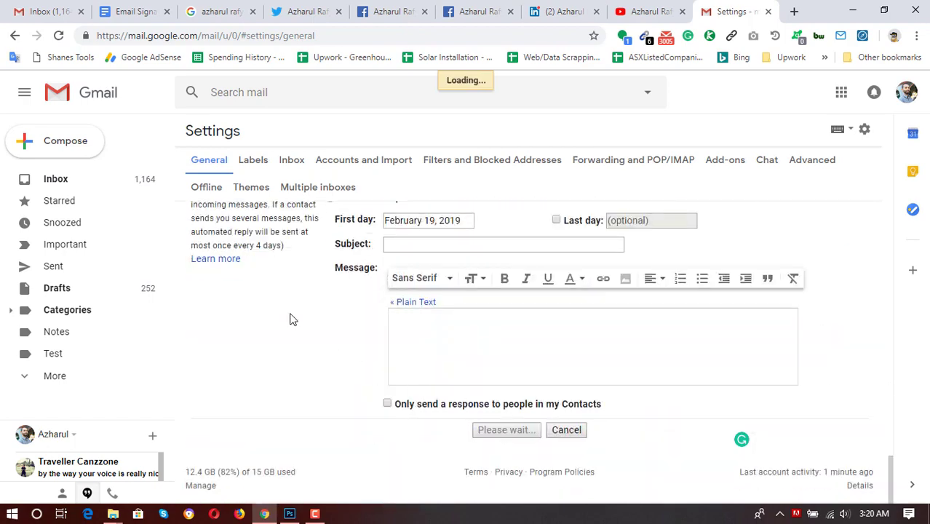
{"action": "scroll", "coordinate": [289, 319], "scroll_direction": "up", "scroll_amount": 5}
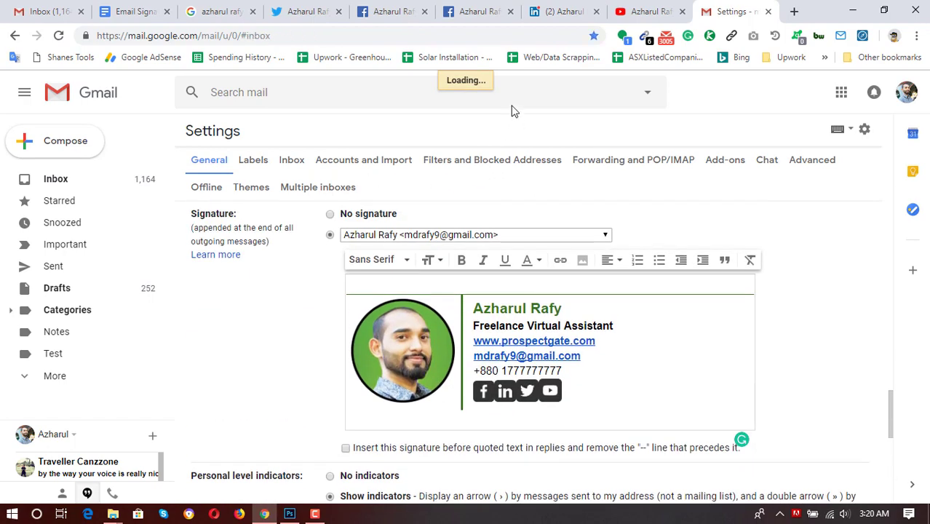
Compose a new Gmail message to check the signature's dark green top divider.
{"action": "left_click", "coordinate": [65, 143]}
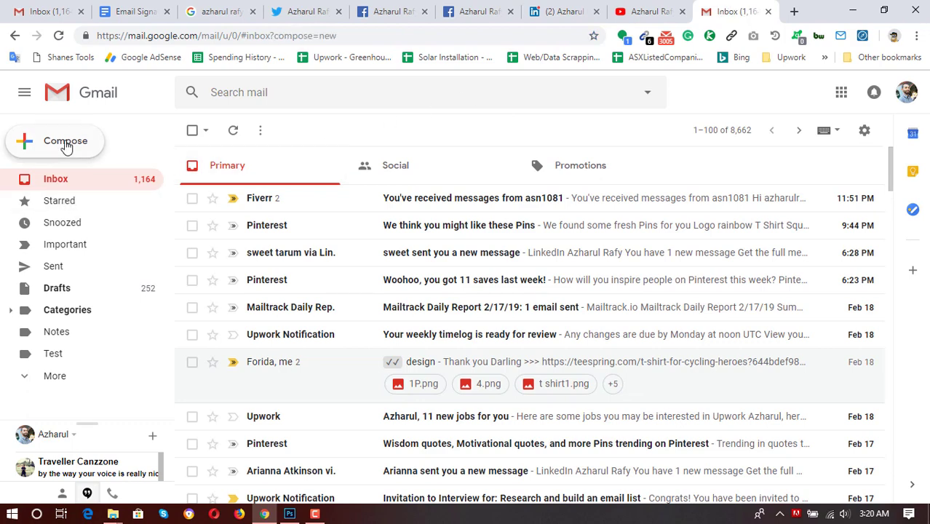